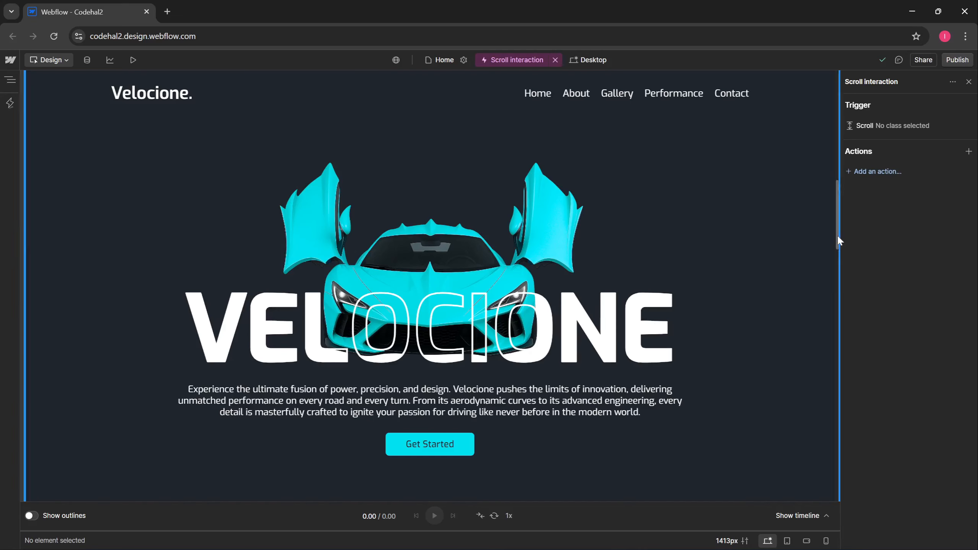
- Set the scroll trigger to follow the whole Page, from 0% to 100% of the scroll
drag(837, 233, 830, 100)
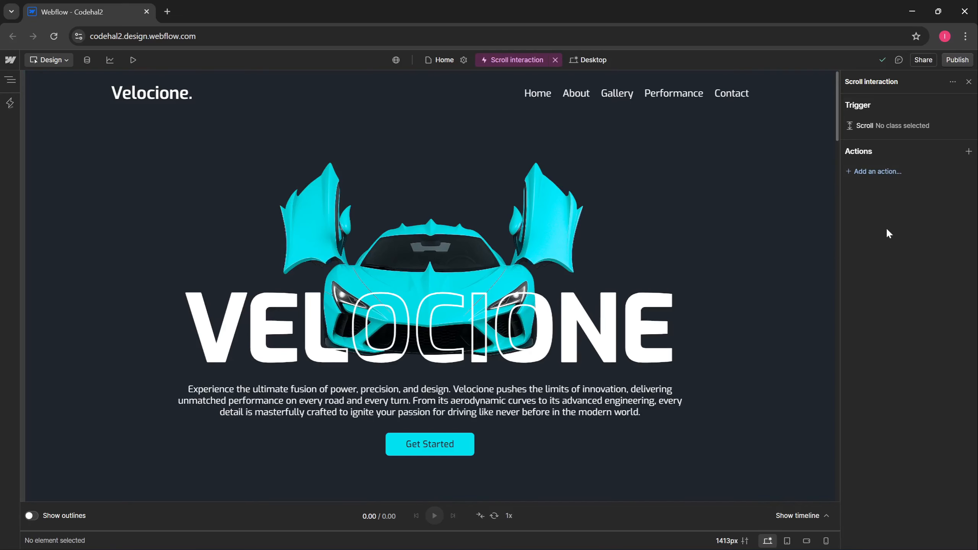
click(868, 132)
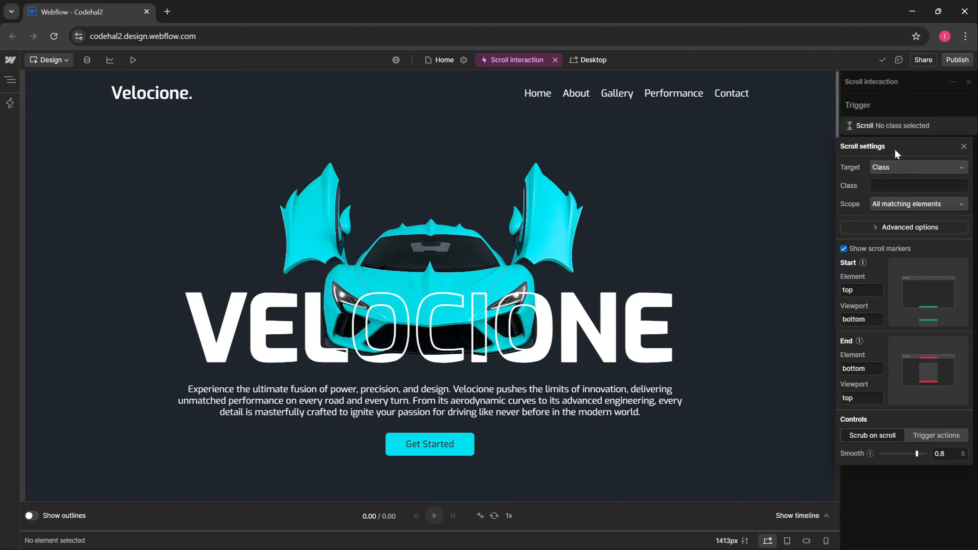
click(892, 170)
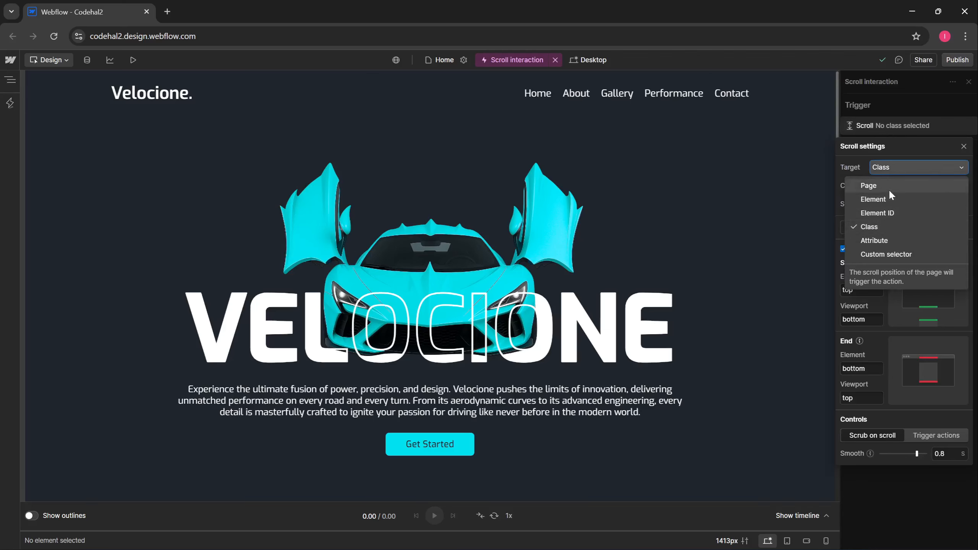
click(888, 188)
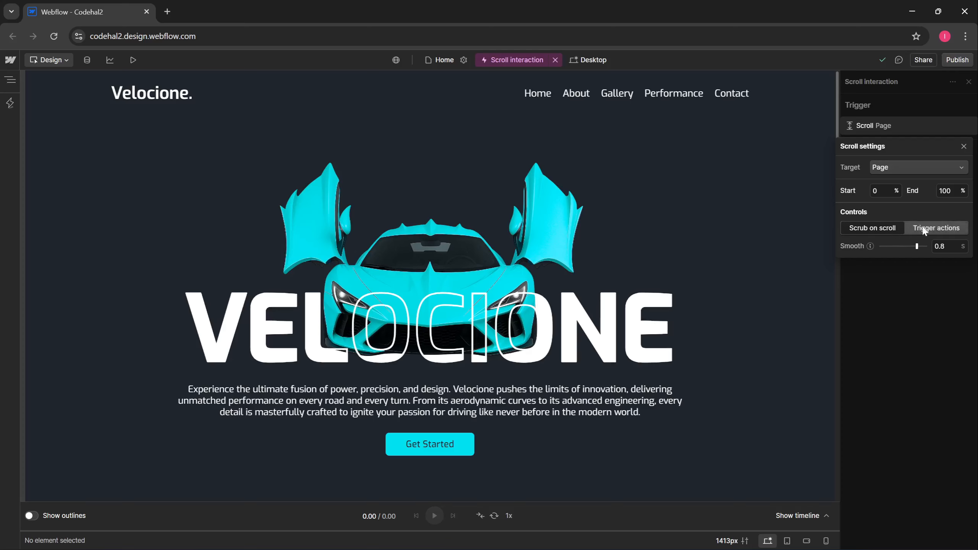
- Review the Trigger actions options (Enter Play, the others None), then return to Scrub on scroll
click(940, 231)
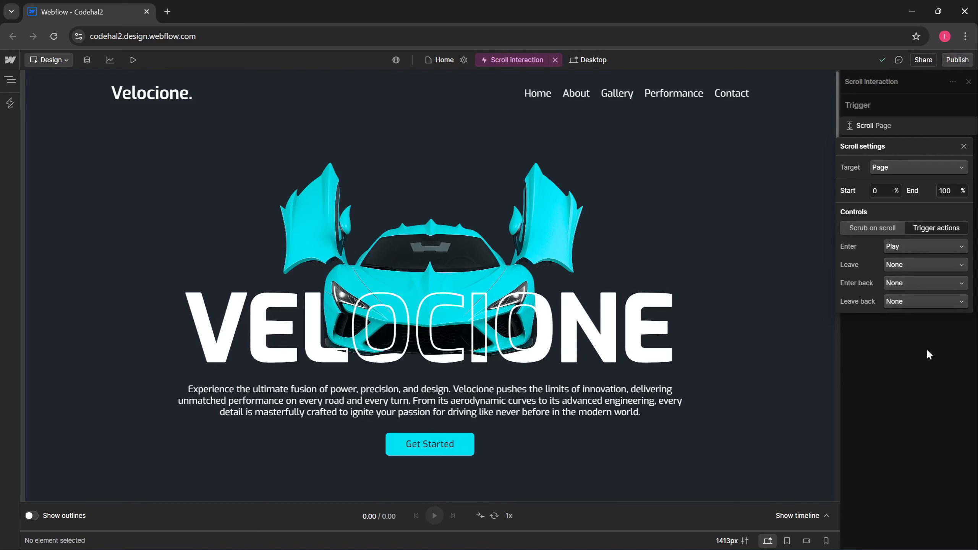
click(906, 245)
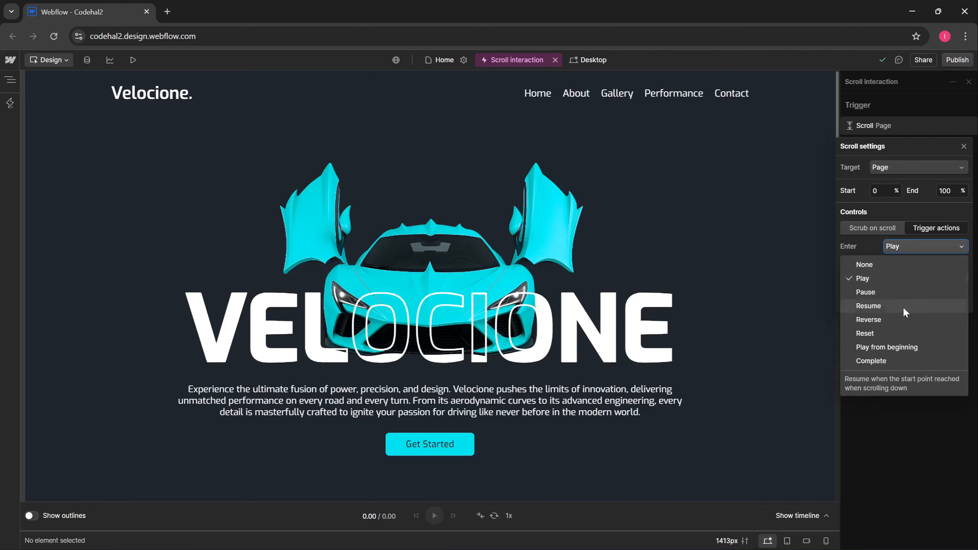
click(897, 407)
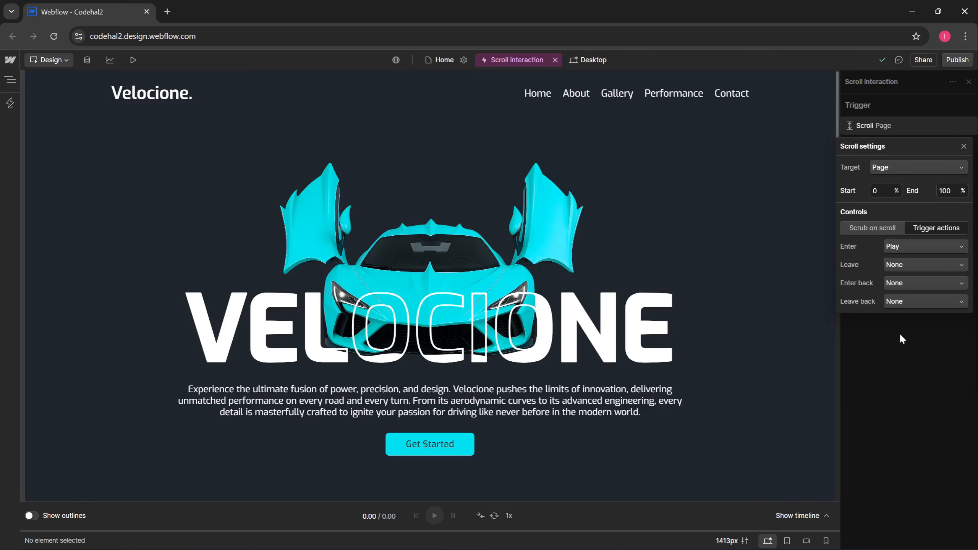
click(905, 266)
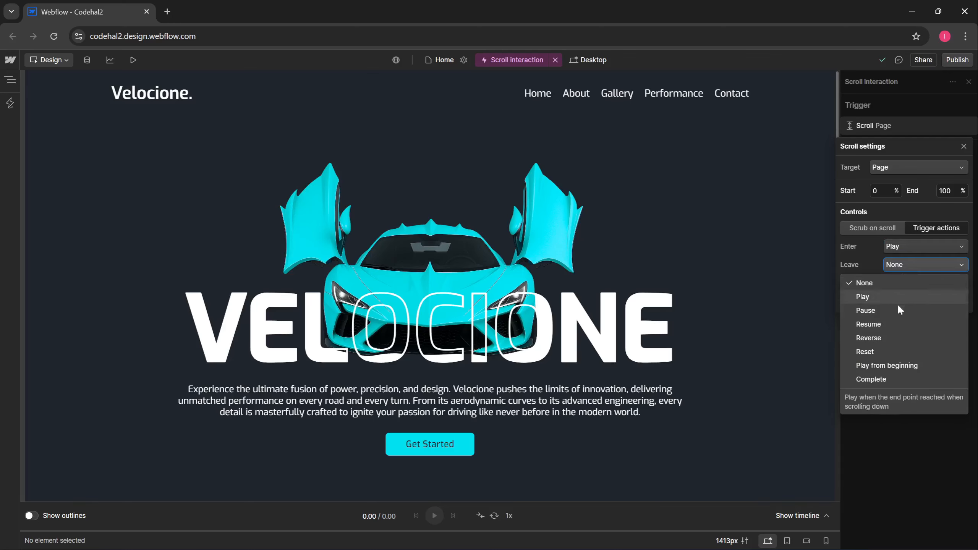
click(858, 255)
click(901, 285)
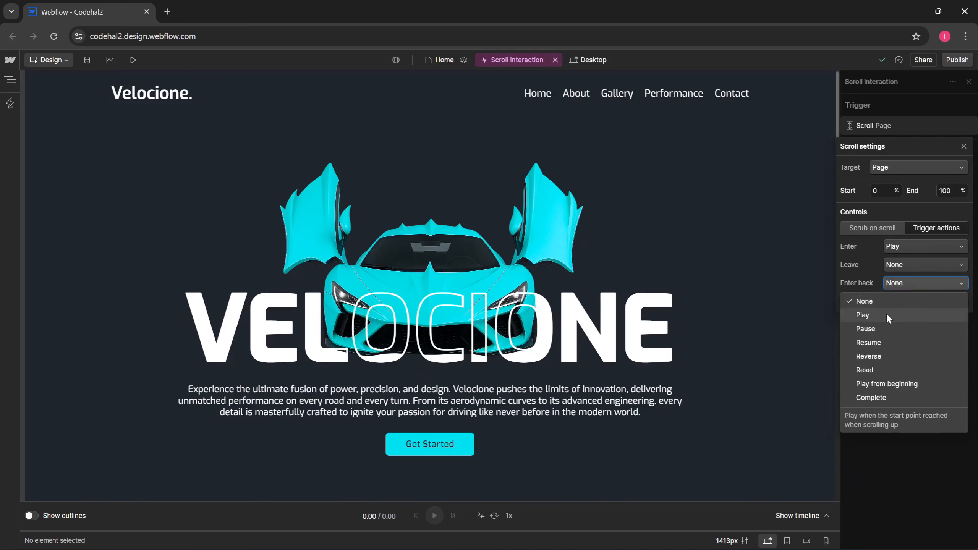
click(871, 284)
click(907, 301)
click(903, 470)
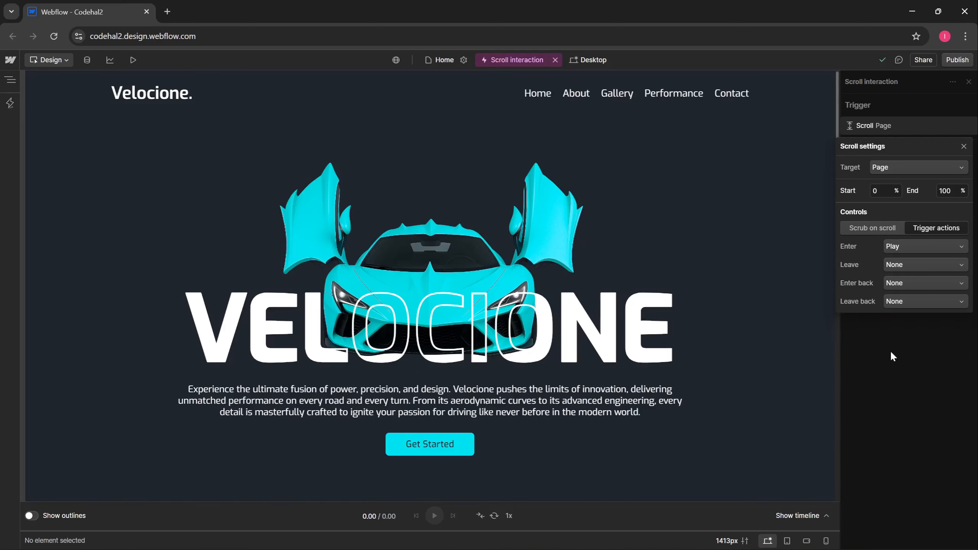
click(873, 228)
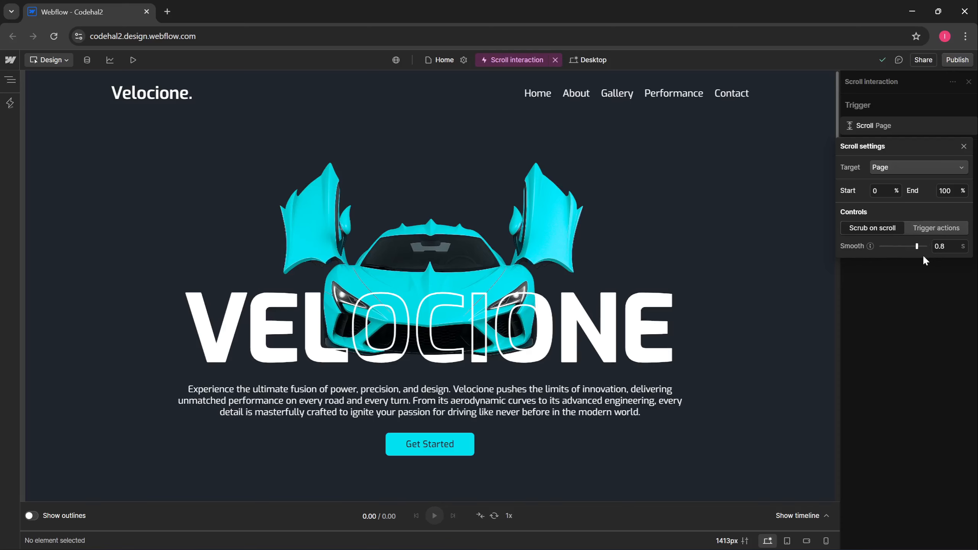
- Show the timeline and add a Custom animation targeting the heading-solid class
click(907, 306)
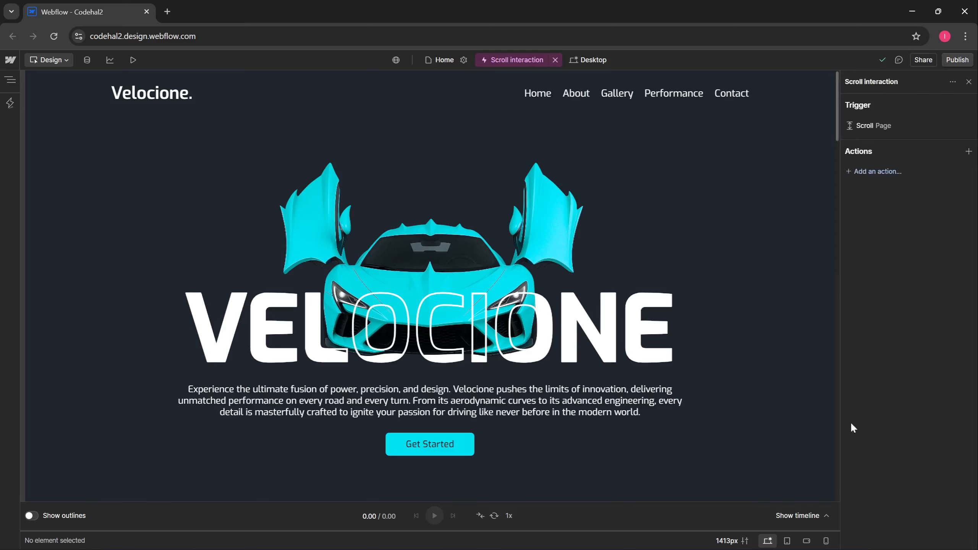
click(826, 516)
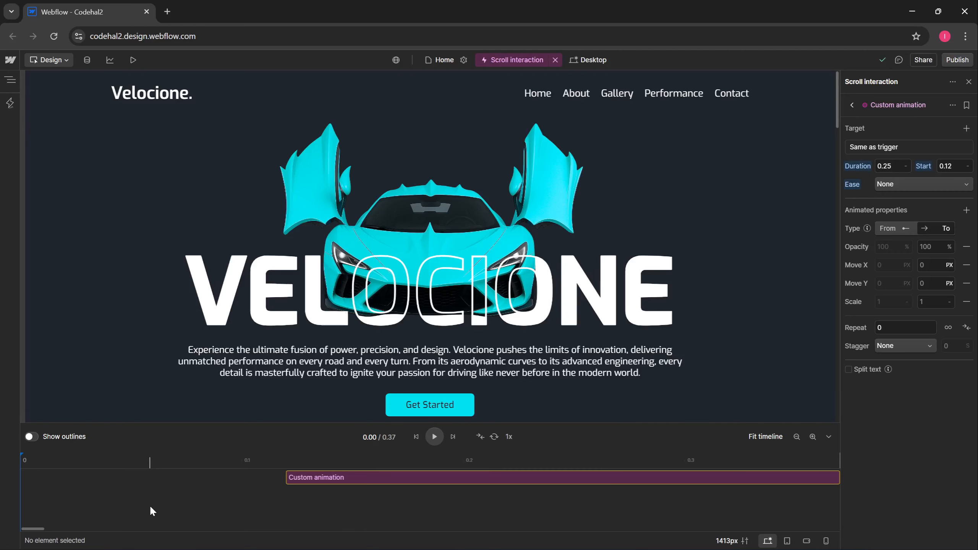
click(797, 437)
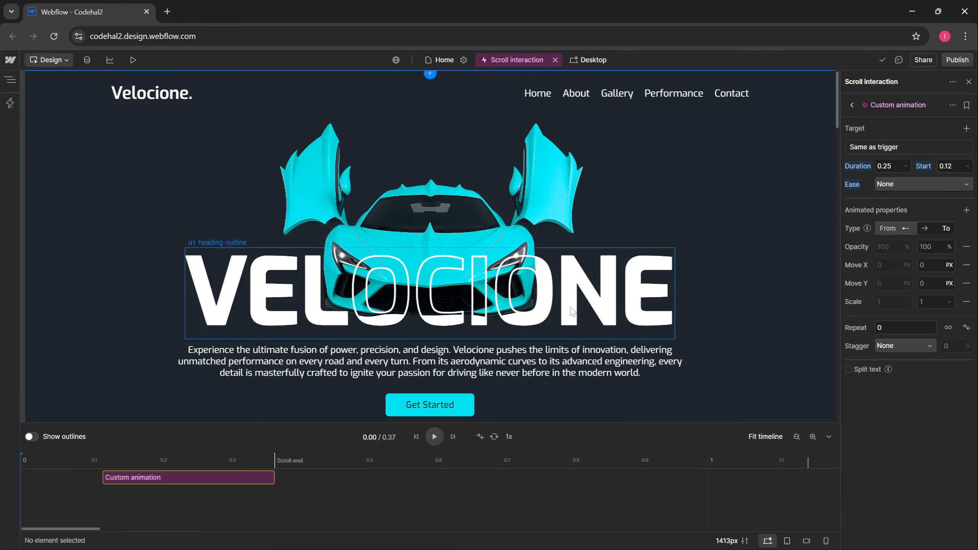
click(871, 146)
click(896, 108)
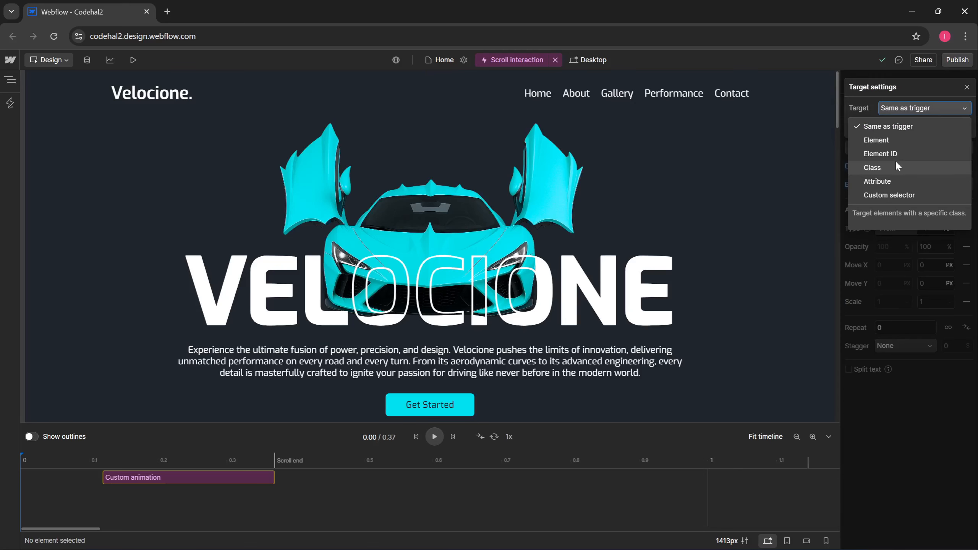
click(895, 168)
click(898, 202)
text(he)
click(918, 236)
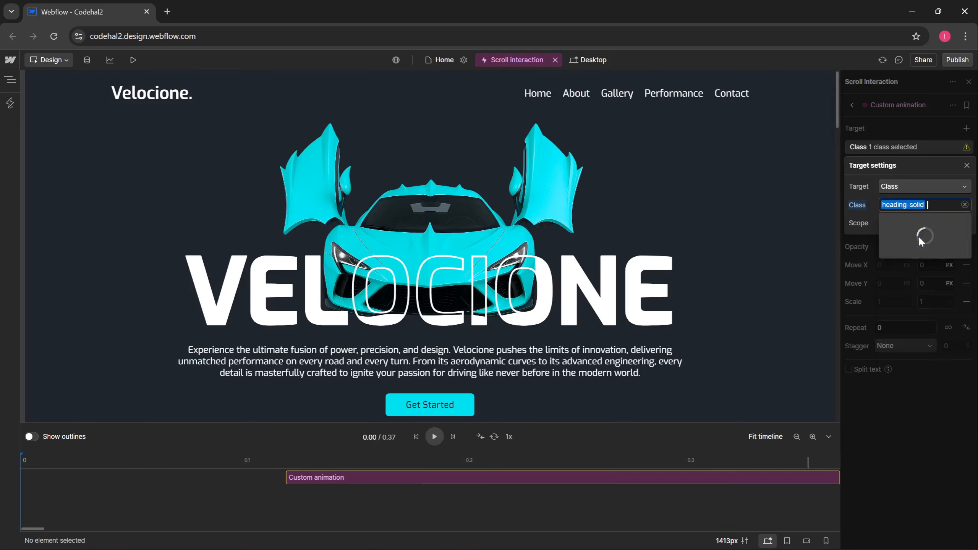
click(856, 257)
- Give the animation a 0.8 duration starting at 0
click(889, 166)
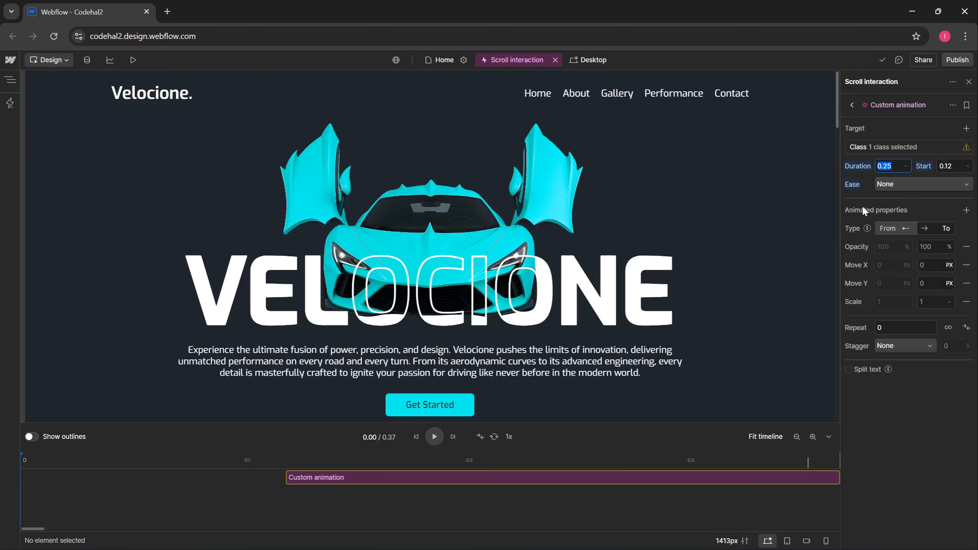
text(0.8)
key(Return)
text(0)
key(Return)
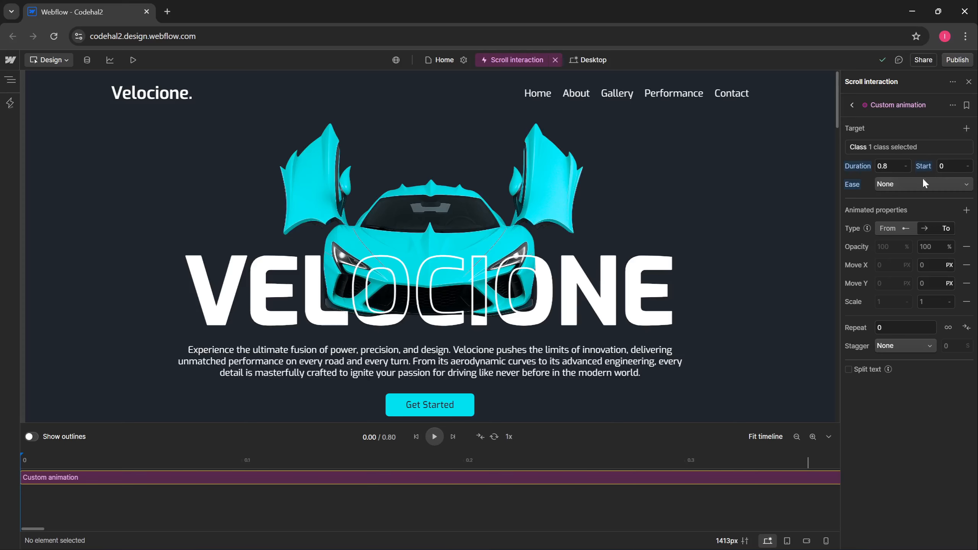
- Ease with Power 2 in out, and animate only Move Y at -100 VH, without Opacity, Move X or Scale
click(909, 184)
click(925, 290)
click(967, 246)
click(967, 247)
click(966, 265)
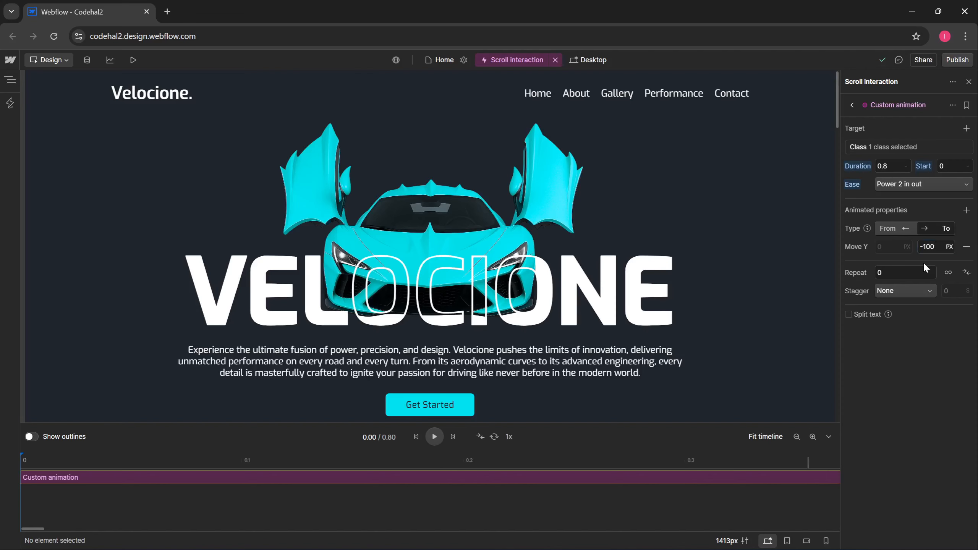
text(vh)
key(Return)
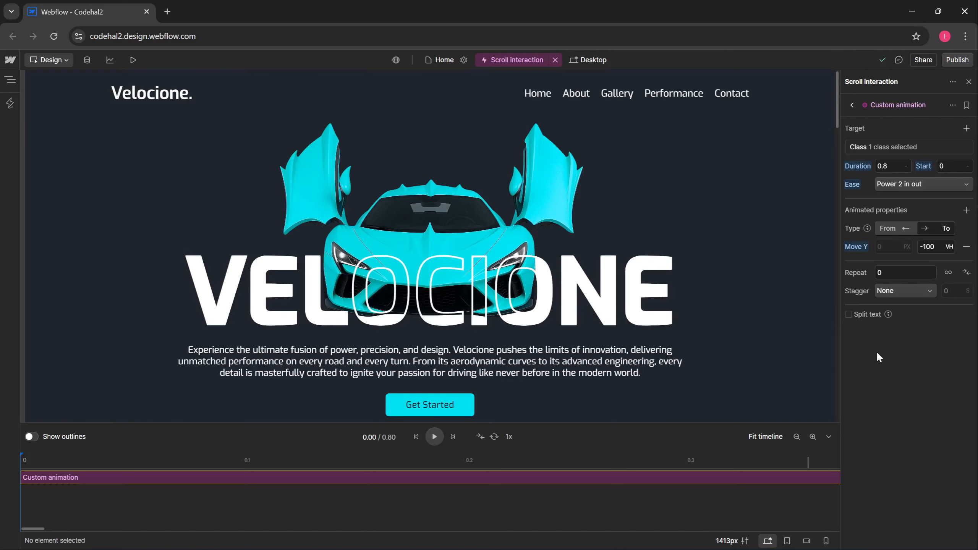
- Stagger over a 0.5 total time from Center, splitting the heading text by Letter
click(899, 289)
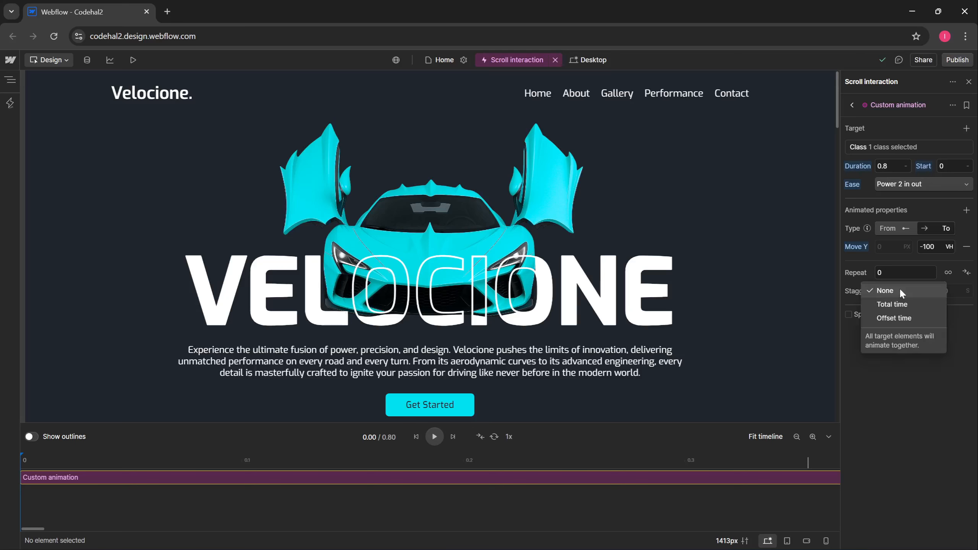
click(908, 302)
click(953, 292)
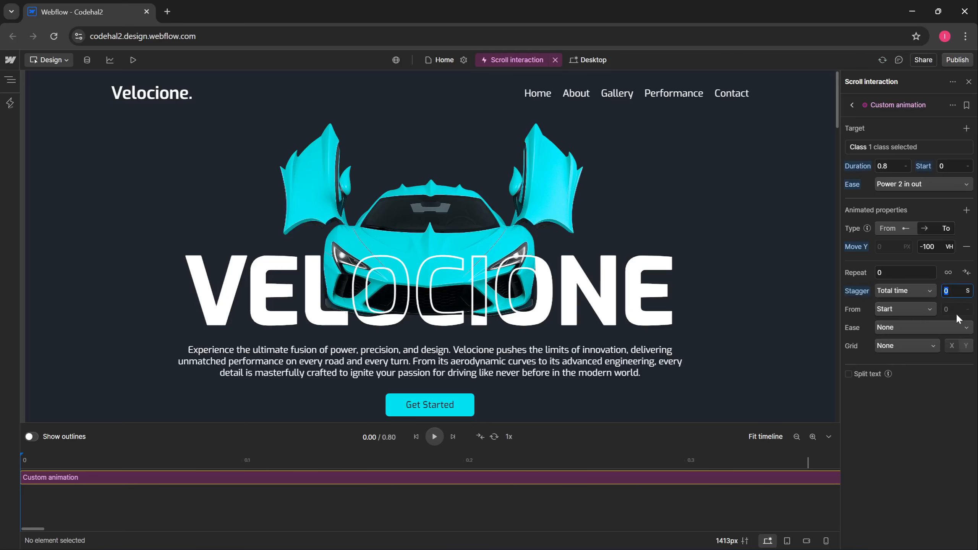
text(0.5)
click(902, 310)
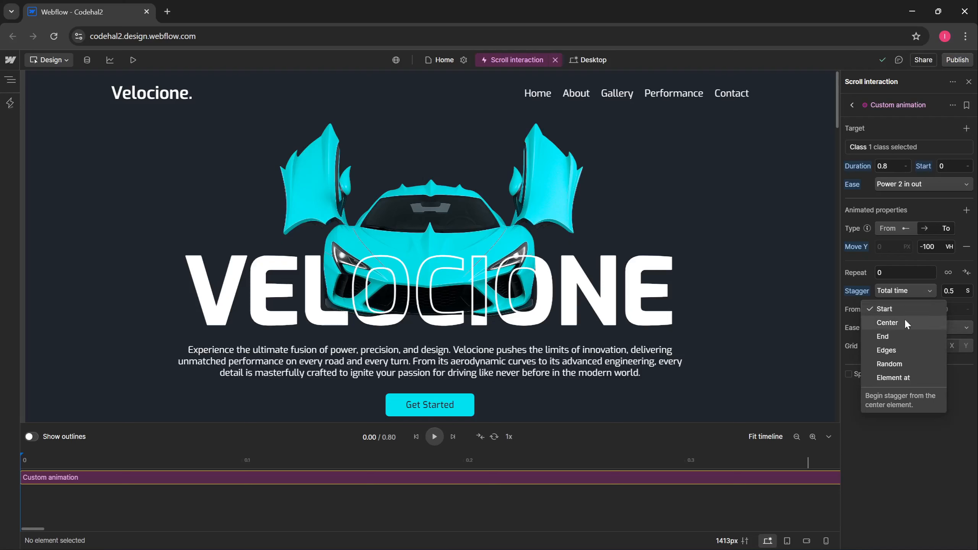
click(891, 322)
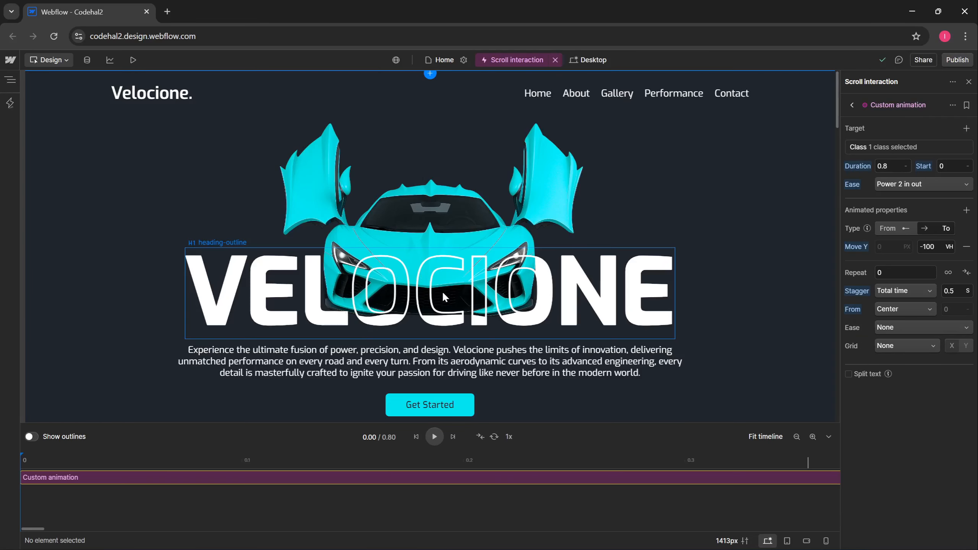
click(861, 374)
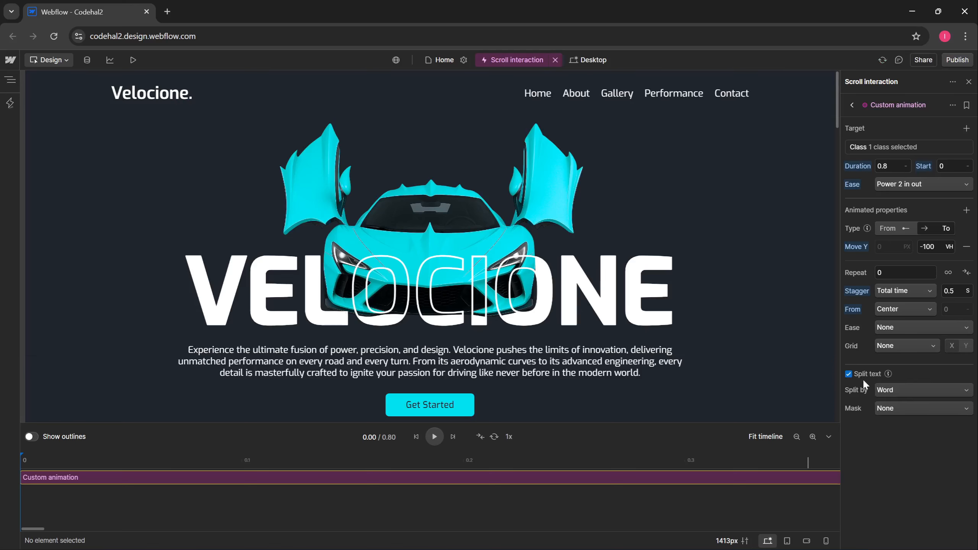
click(885, 389)
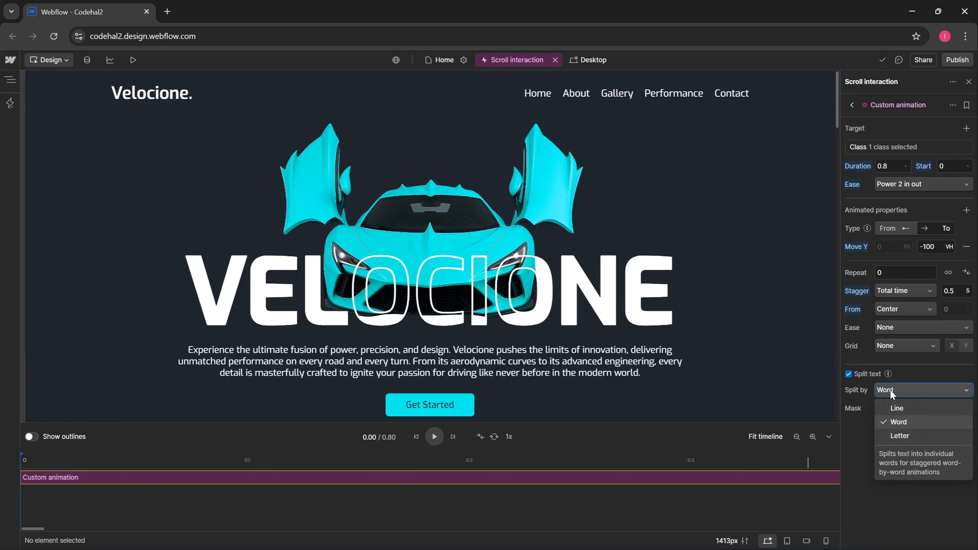
click(901, 436)
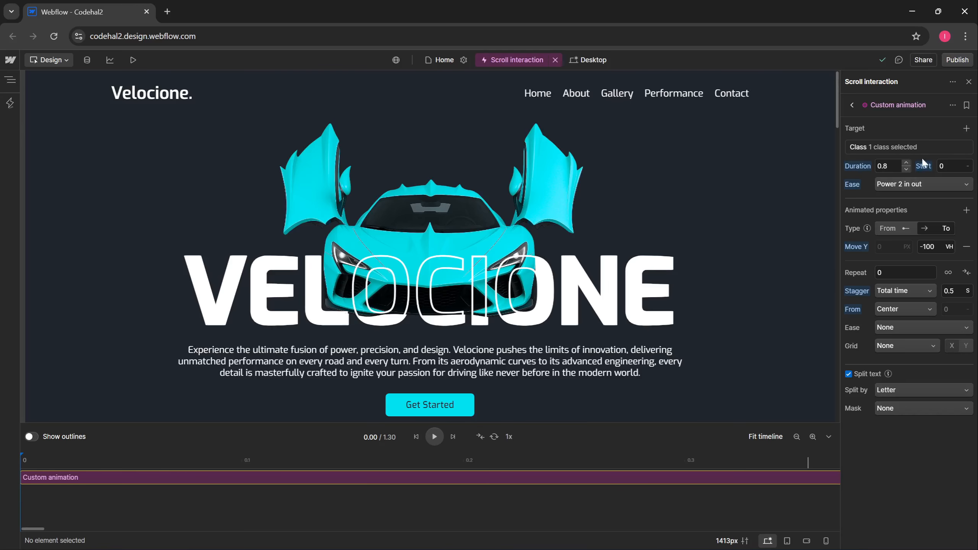
- Rename the action HeadingSolid-SlideOutUp-Stagger
click(952, 105)
click(940, 122)
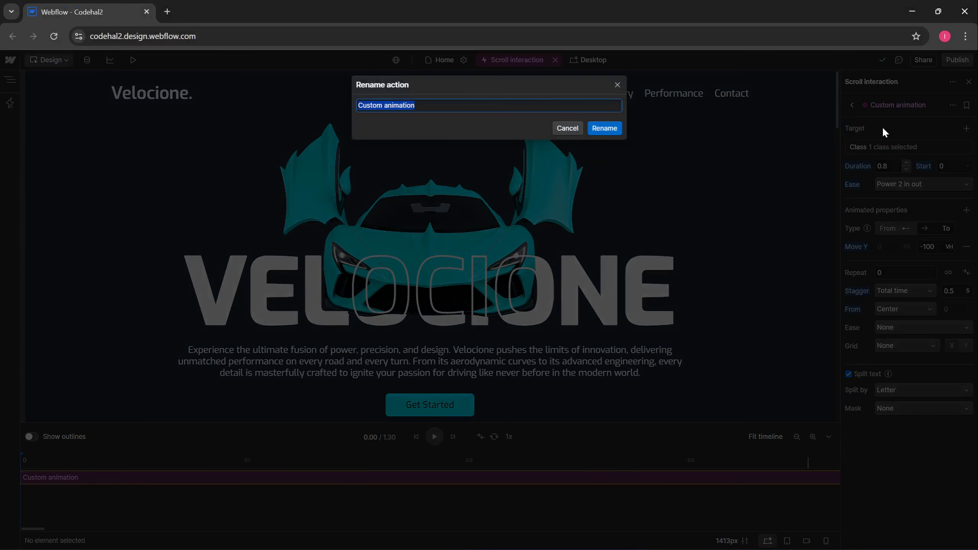
text(HeadingSolid-SlideOutUp-Stagger)
key(Return)
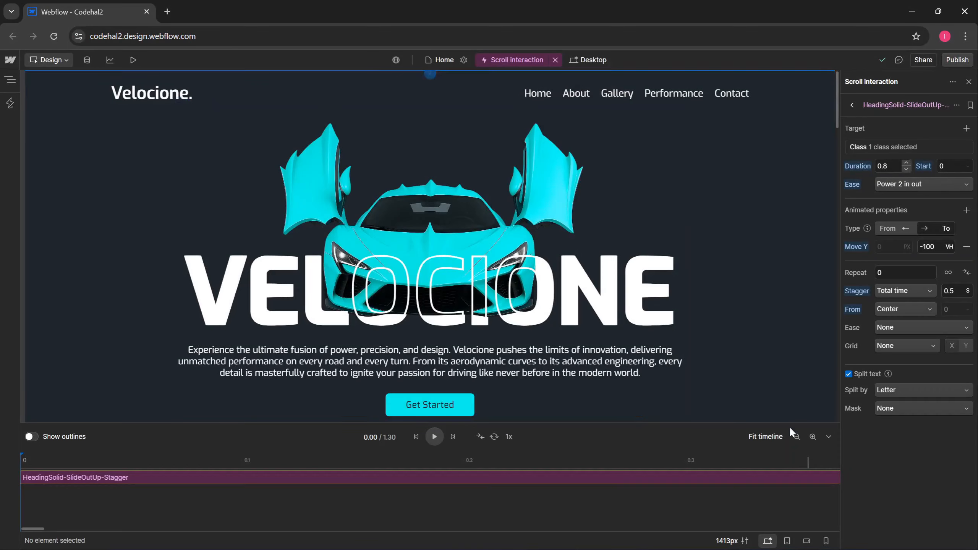
click(796, 436)
- Duplicate the action and retarget the copy to the heading-outline class
key(ctrl+d)
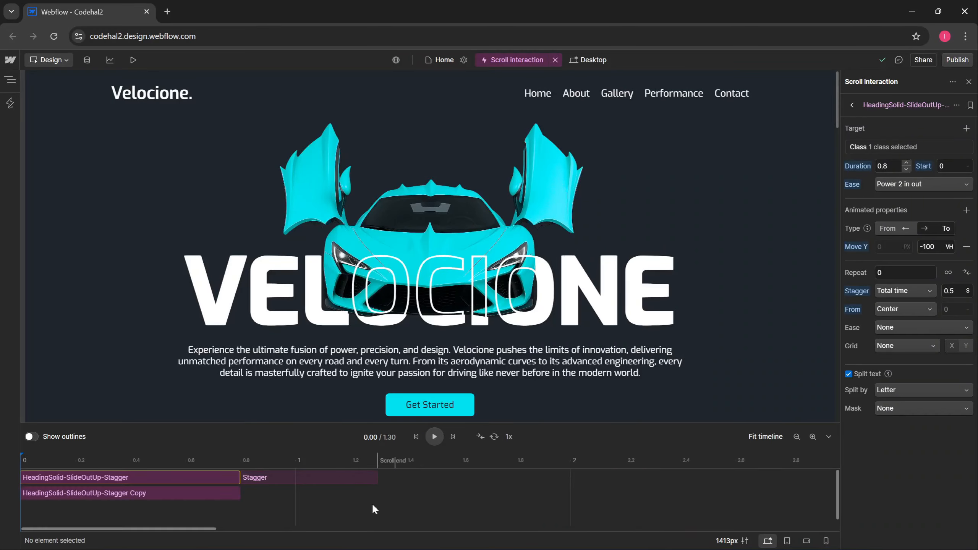
click(172, 495)
click(924, 147)
click(938, 204)
key(BackSpace)
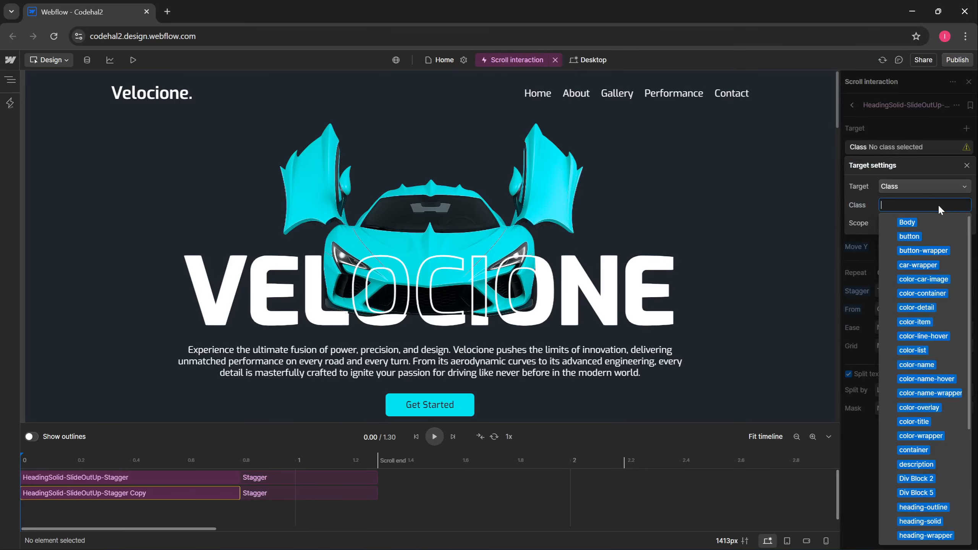
text(hea)
click(938, 224)
click(967, 166)
- Rename the copy HeadingOutline-SlideOutUp-Stagger
double_click(906, 105)
text(HeadingOutline-SlideOutUp-Stagger)
key(Return)
click(829, 437)
scroll(796, 185, down, 14)
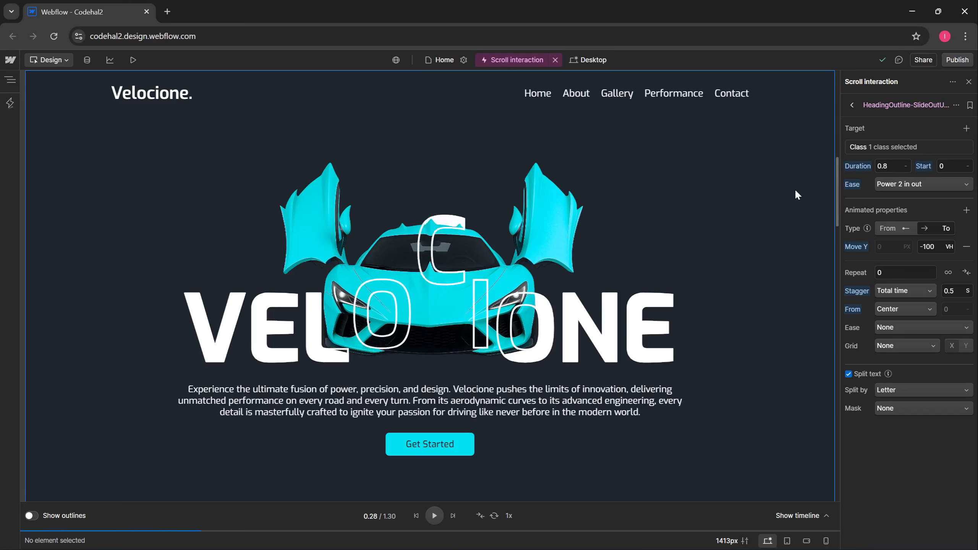
- Scroll the canvas to preview both headings sliding up letter by letter
scroll(793, 192, down, 7)
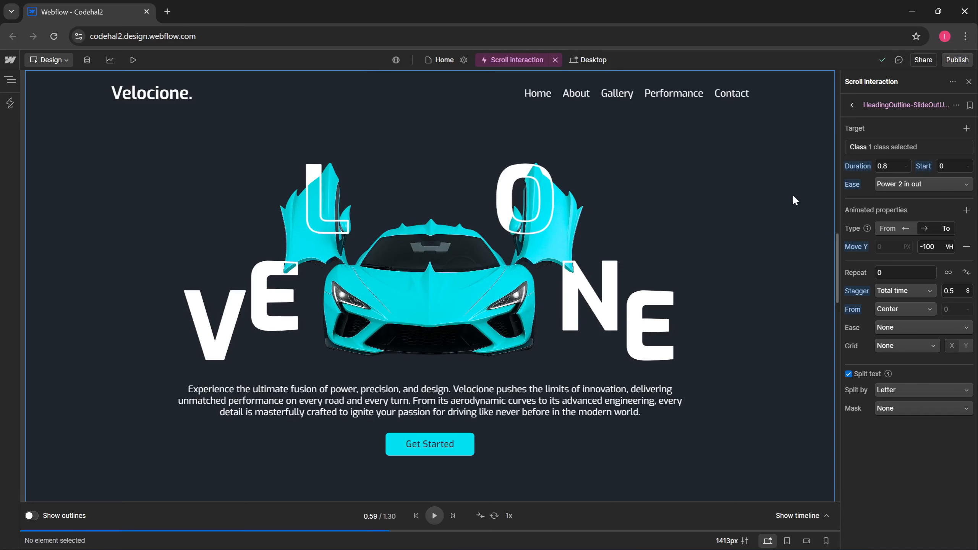
scroll(791, 210, down, 7)
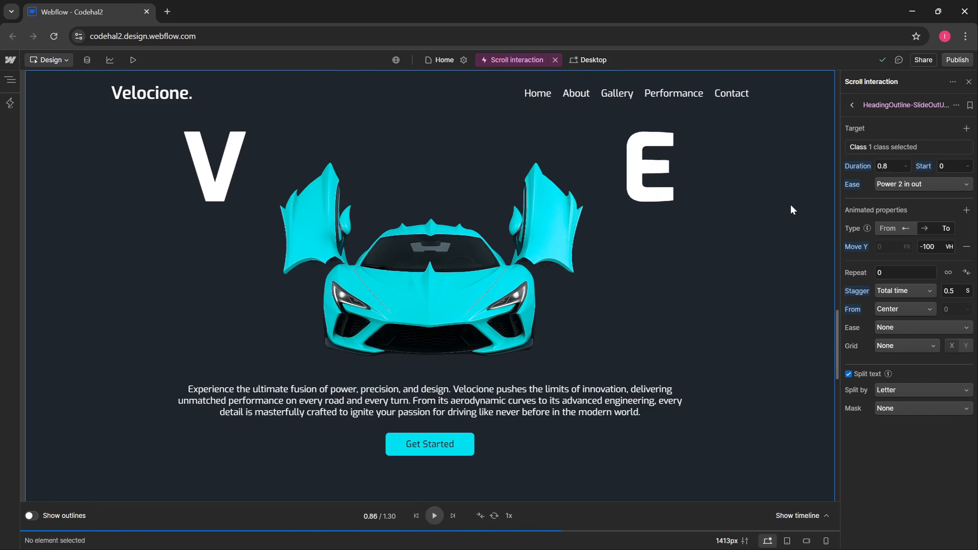
scroll(791, 210, up, 8)
scroll(791, 207, up, 4)
scroll(735, 257, down, 18)
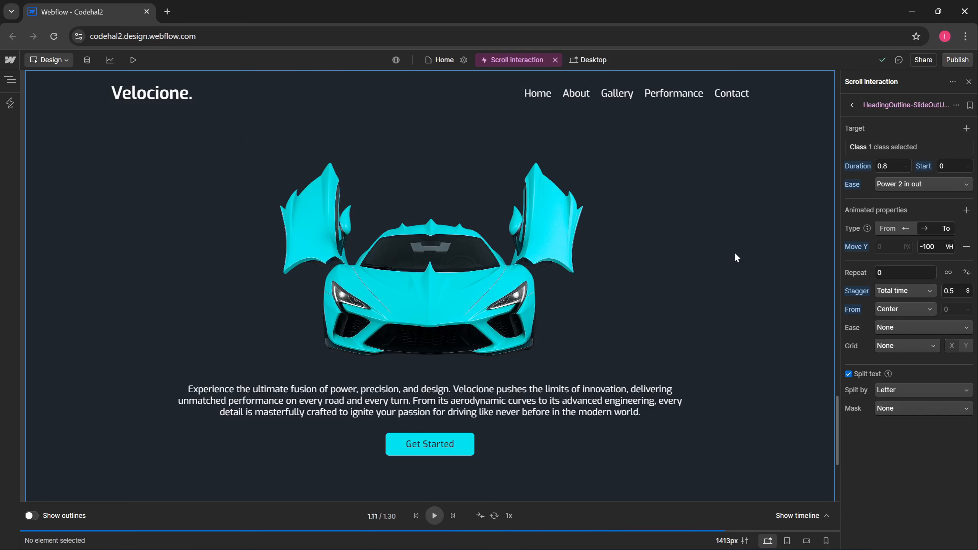
scroll(735, 257, up, 18)
scroll(735, 250, up, 20)
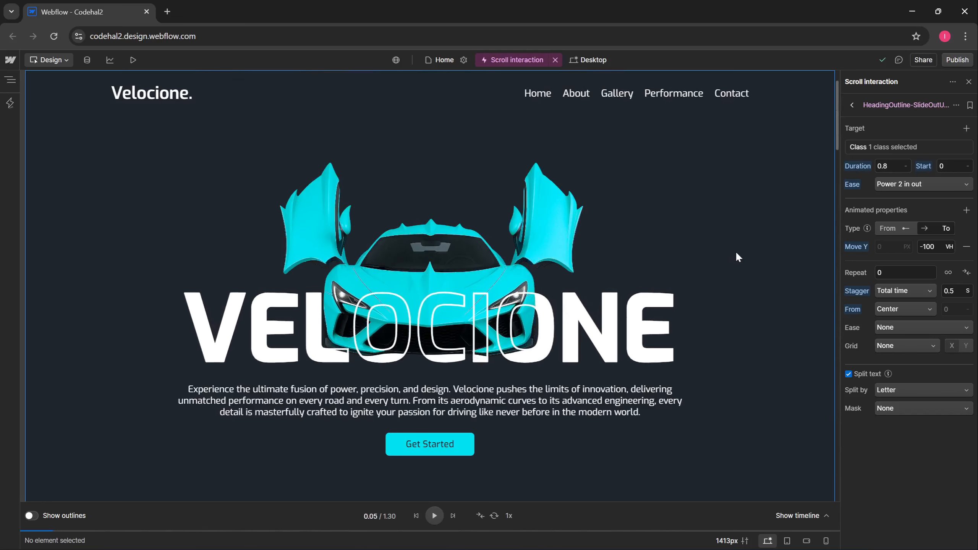
- Add a new Custom animation at 0.36 targeting the heading-solid class
click(826, 515)
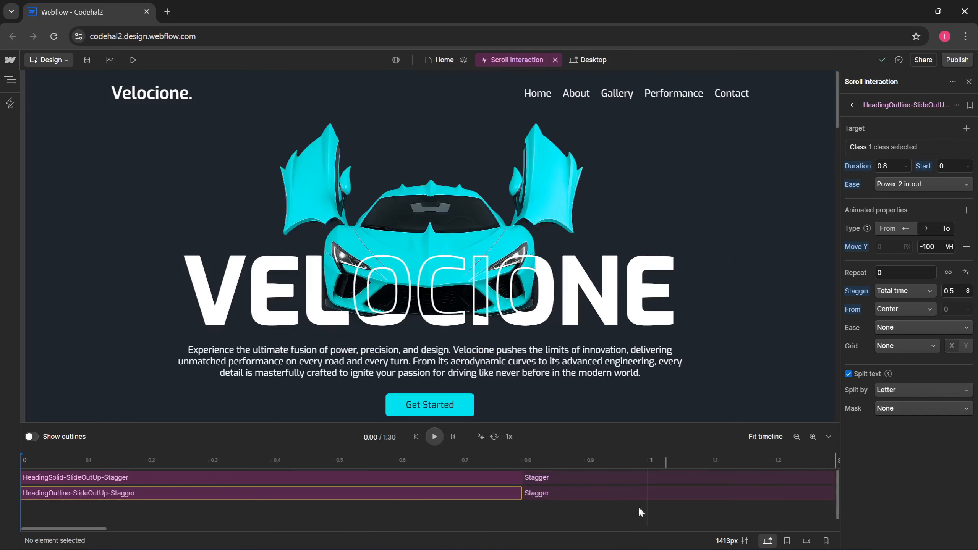
click(246, 517)
double_click(246, 517)
click(901, 147)
click(902, 186)
click(902, 200)
click(919, 522)
- Add heading-outline as a second class target of the Custom animation
click(967, 166)
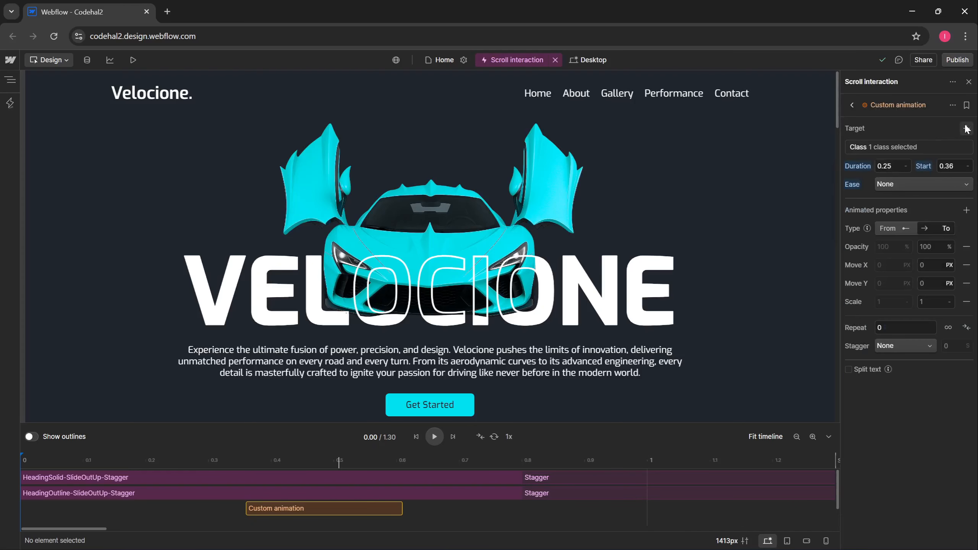
click(967, 129)
click(902, 123)
click(900, 127)
click(923, 425)
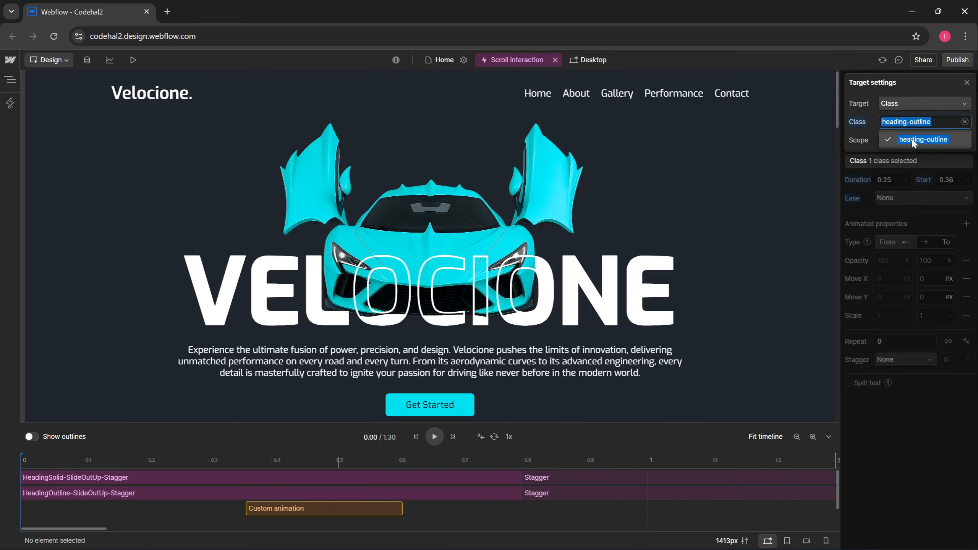
click(855, 180)
- Move the Custom animation to start at 1.3 on the timeline
click(796, 438)
click(795, 437)
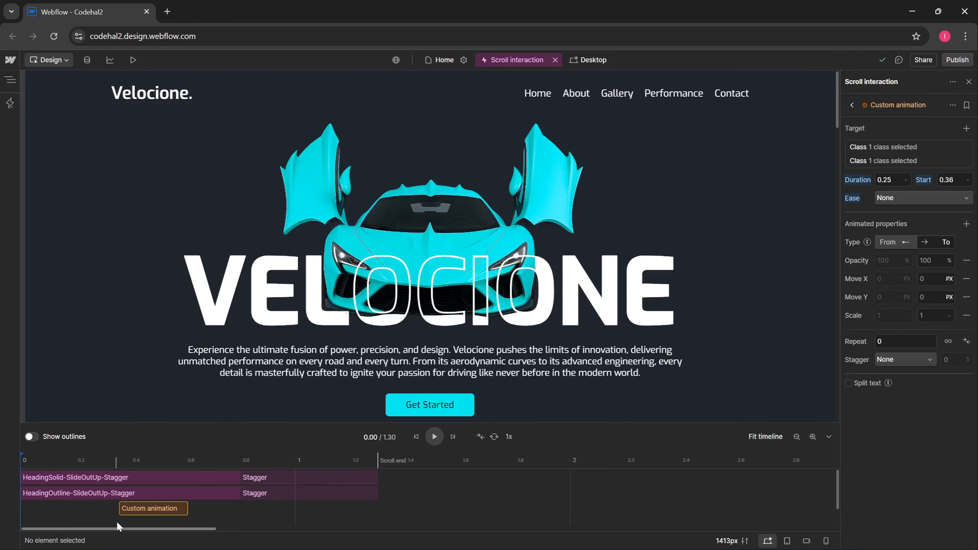
drag(146, 507, 402, 511)
click(966, 261)
click(967, 261)
double_click(967, 260)
- Replace the transform properties with Display set to None
click(966, 224)
click(932, 301)
click(937, 262)
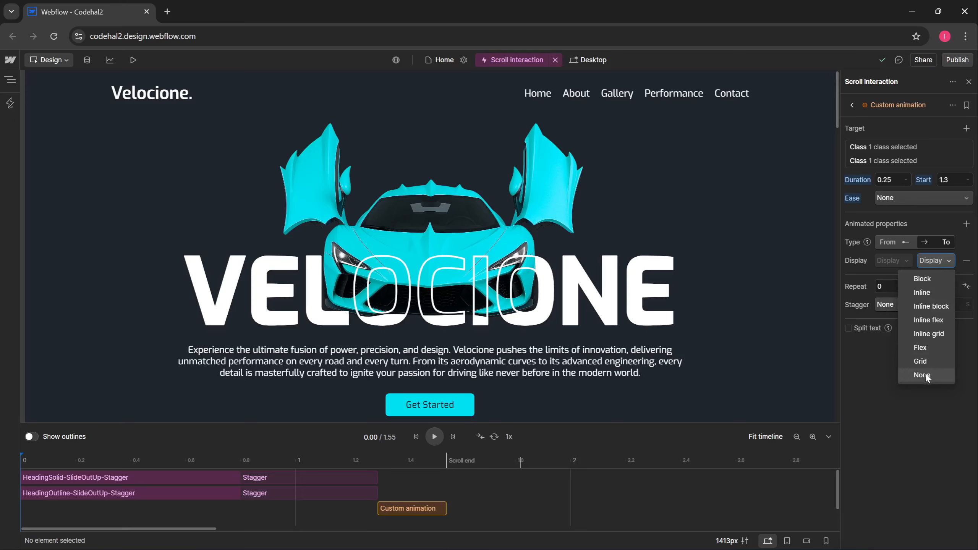
click(935, 377)
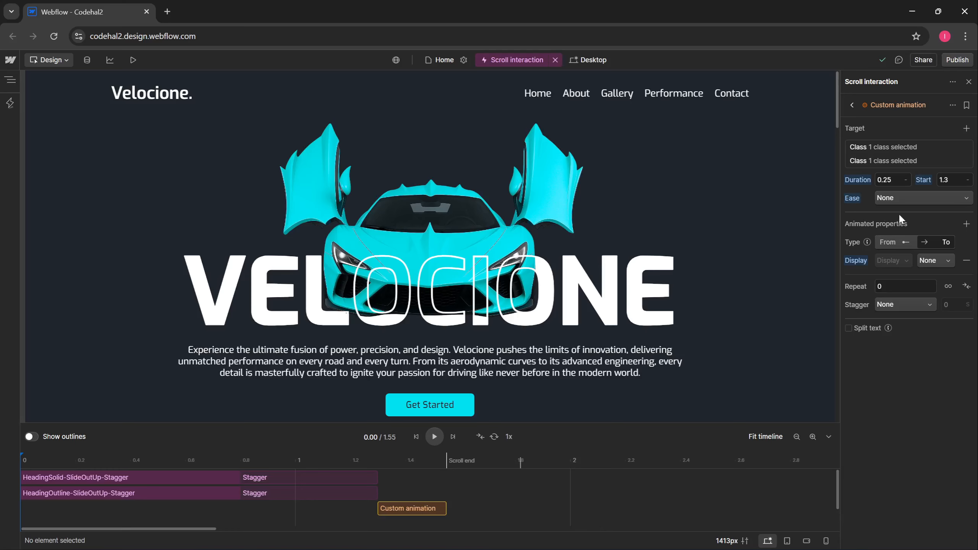
- Set the Custom animation's duration to 0
click(887, 179)
text(0)
key(Return)
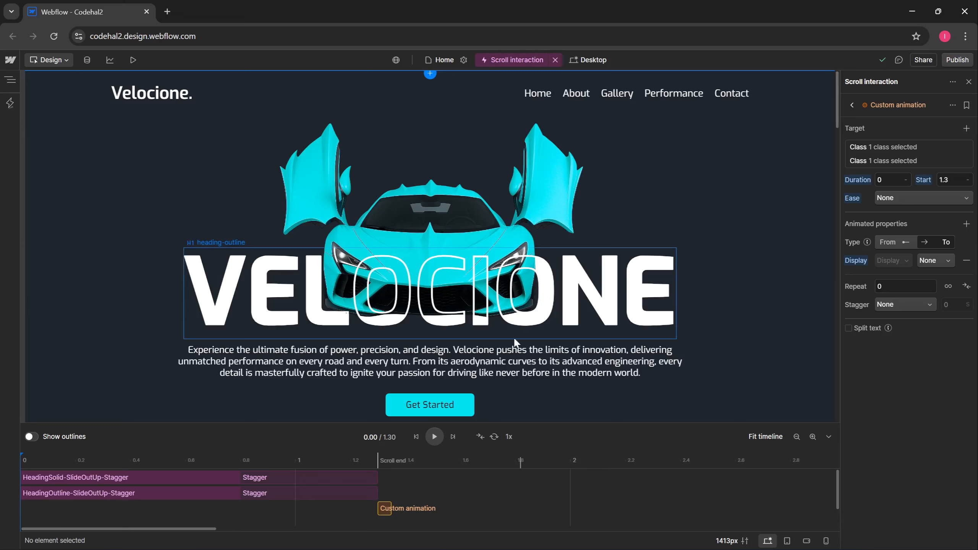
- Preview the heading vanishing at scroll end, then add Custom animation 2 on a taller timeline
click(378, 461)
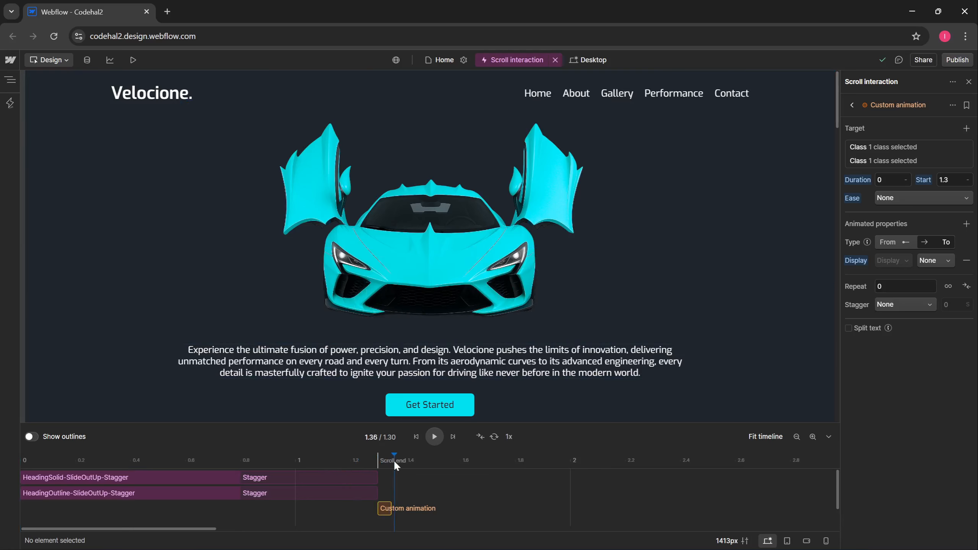
drag(394, 460, 400, 461)
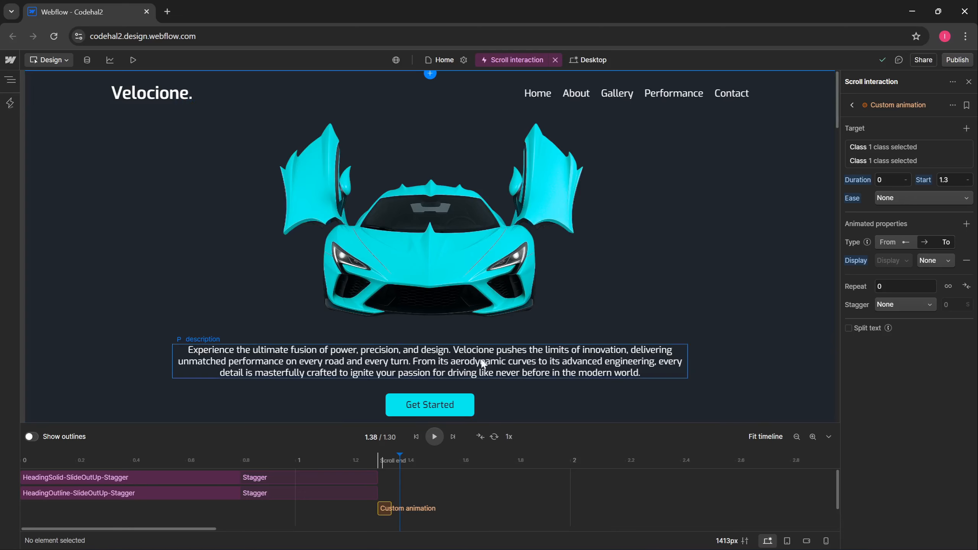
drag(555, 422, 560, 325)
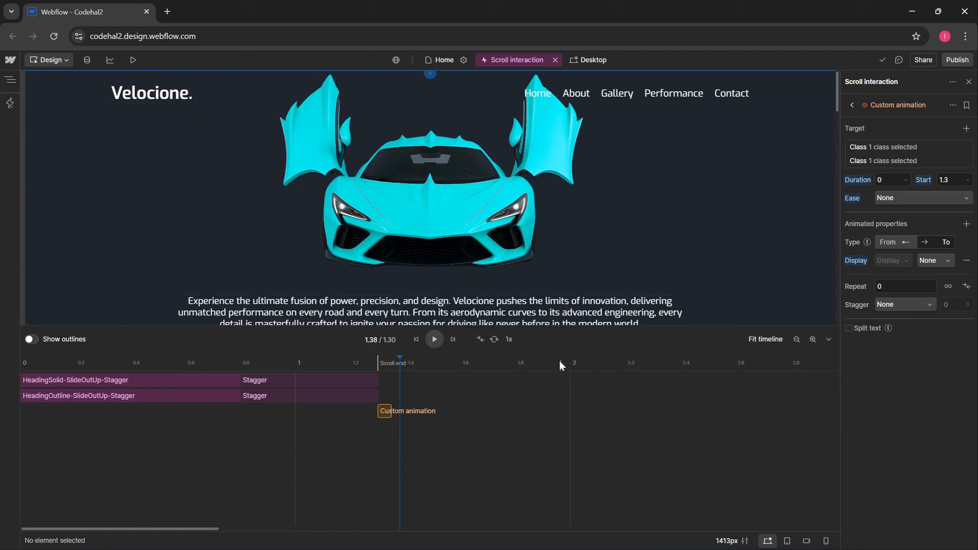
double_click(148, 458)
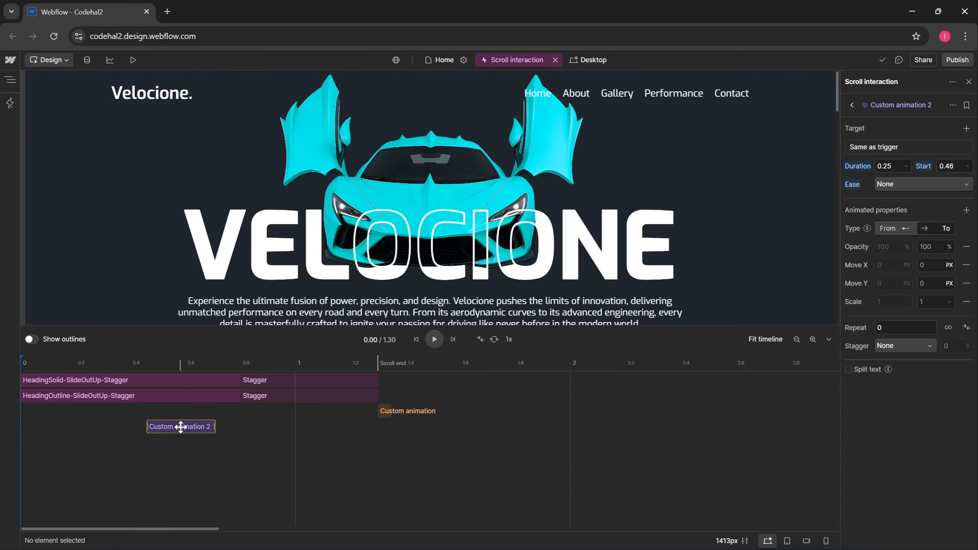
- Move Custom animation 2 to start at 0 and target the description class
drag(180, 426, 40, 433)
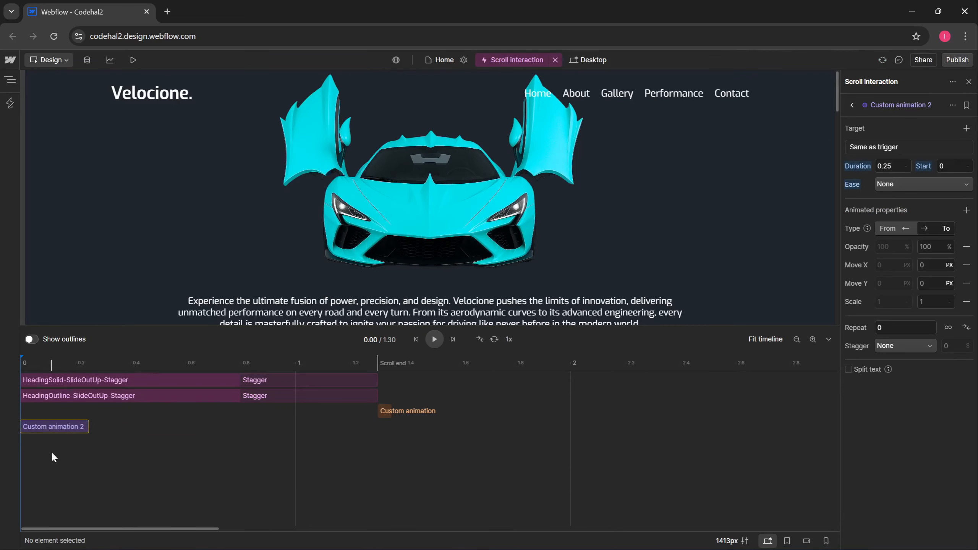
click(879, 147)
click(932, 109)
click(895, 171)
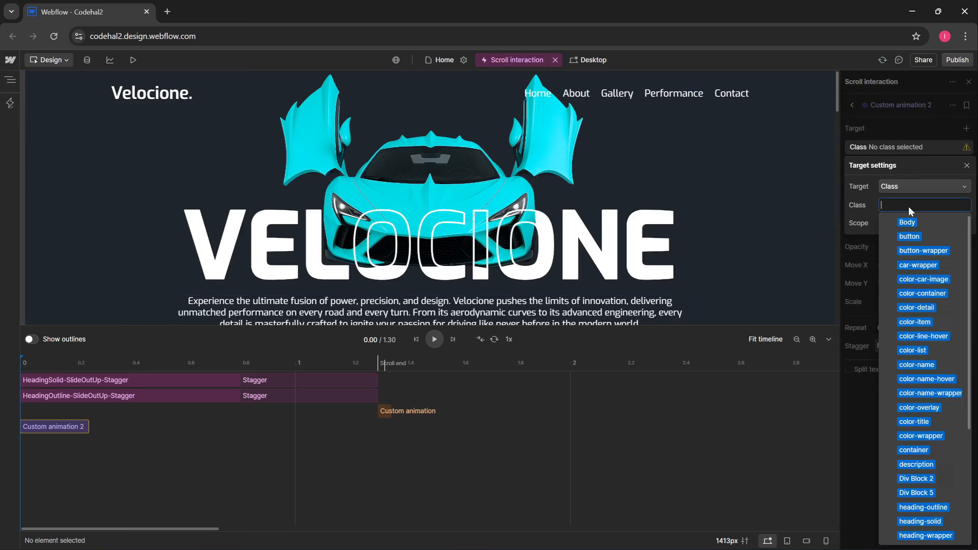
text(des)
click(916, 224)
click(863, 212)
click(862, 242)
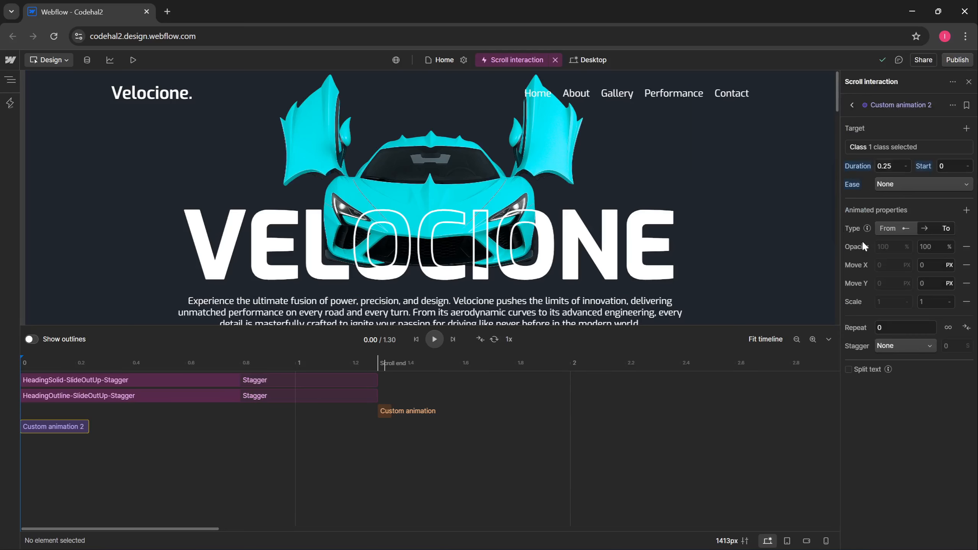
- Give Custom animation 2 a 0.3 duration with Power 4 out easing
click(887, 165)
text(0.3)
click(924, 184)
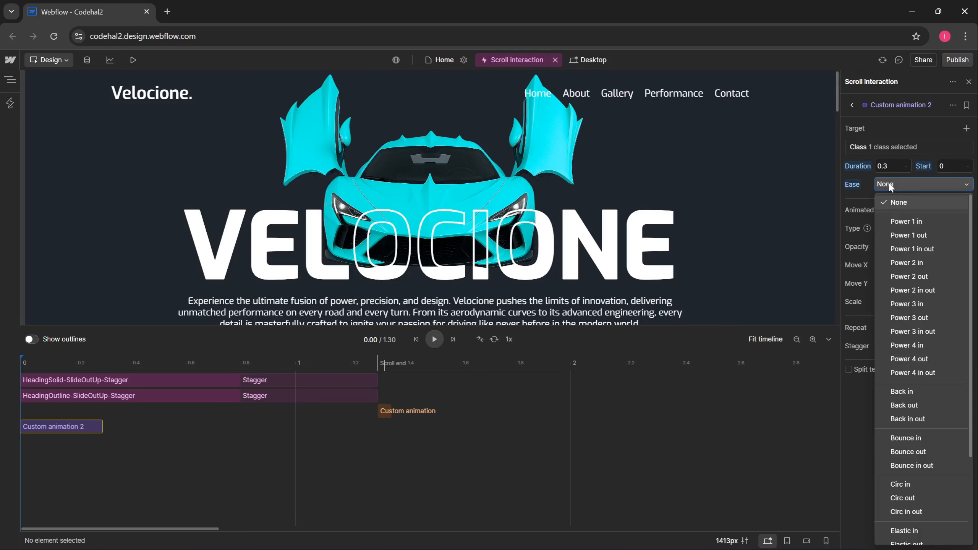
click(934, 359)
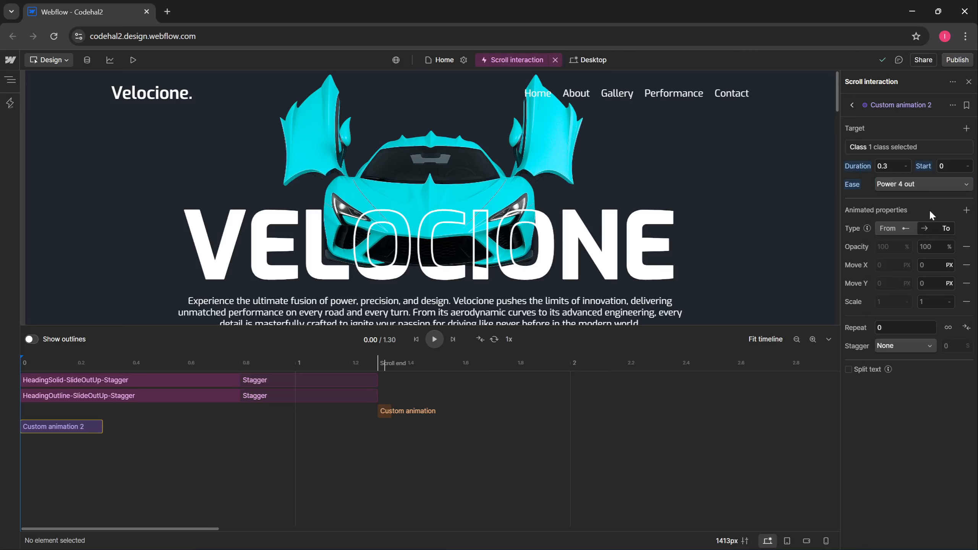
- Keep Opacity, remove Move X, Move Y and Scale, and add the Y % property
click(967, 210)
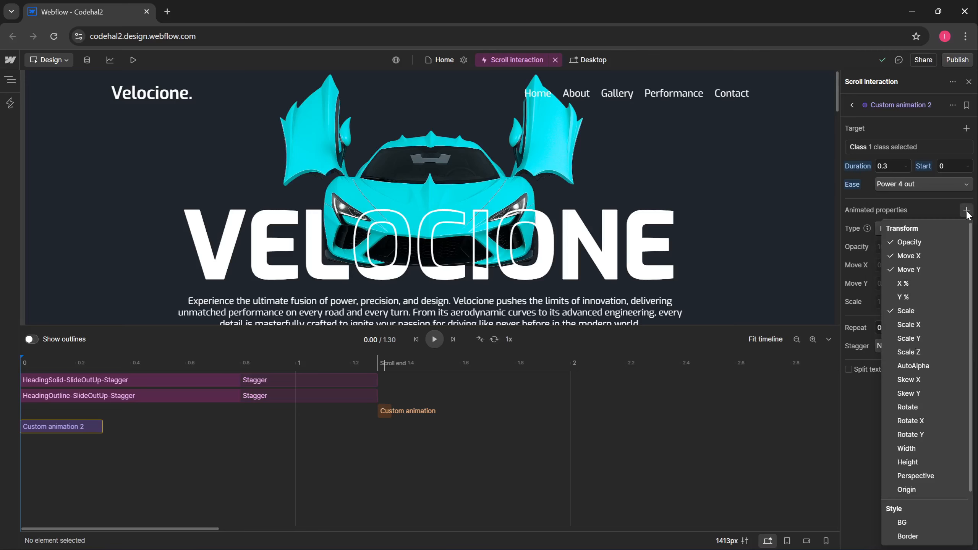
click(932, 256)
click(931, 270)
click(923, 310)
click(922, 296)
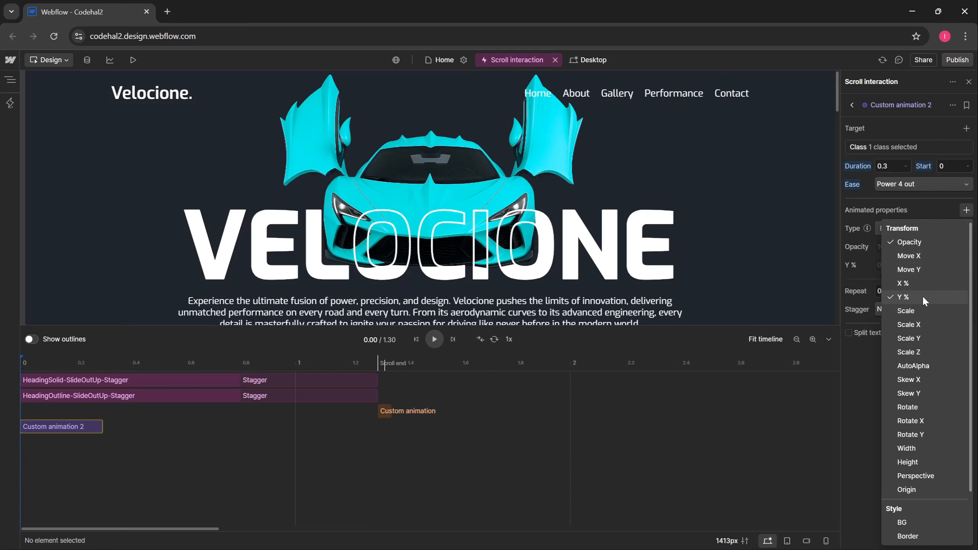
click(858, 276)
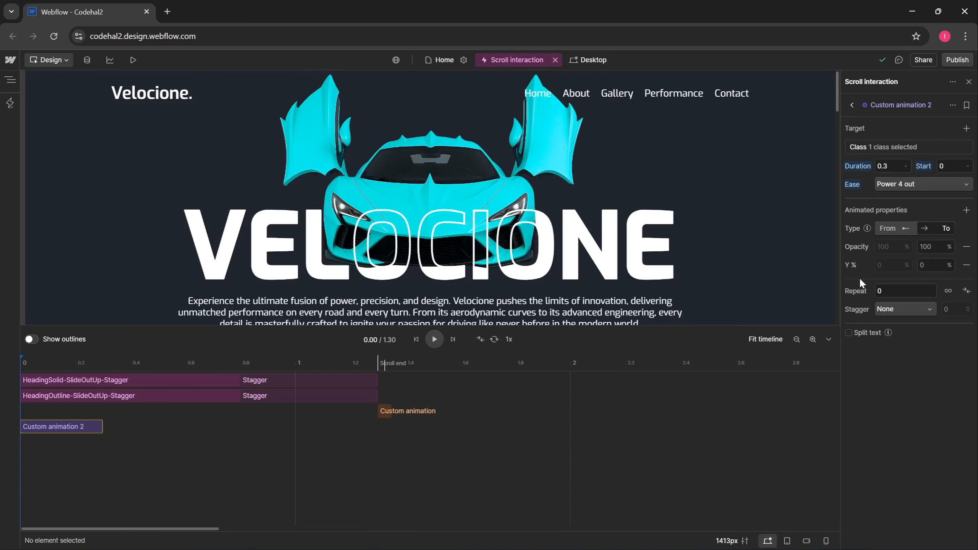
- Edit the animated end values: Opacity to 0 and Y % to 100
double_click(923, 251)
key(BackSpace)
text(0)
key(Return)
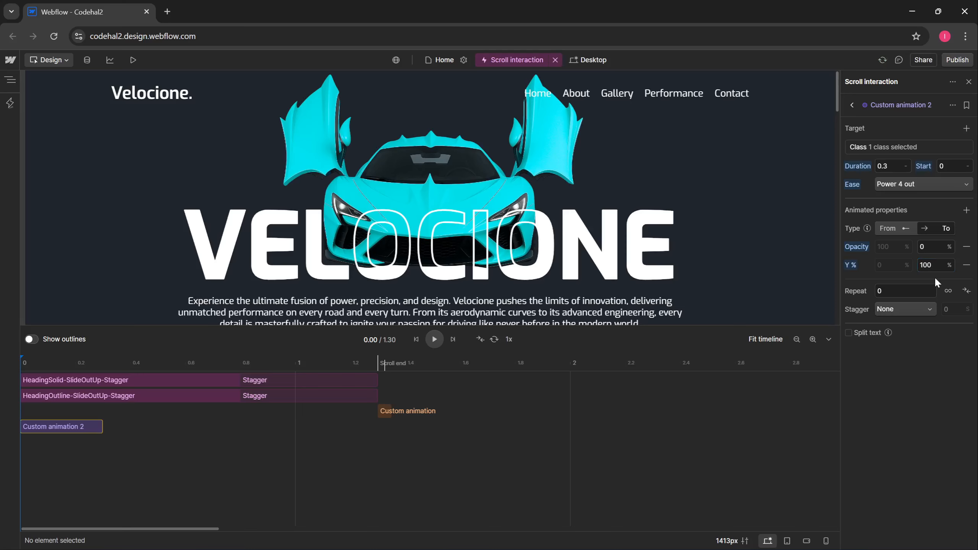
- Stagger the description over a total time, starting from the Edges
click(894, 310)
click(897, 322)
click(950, 310)
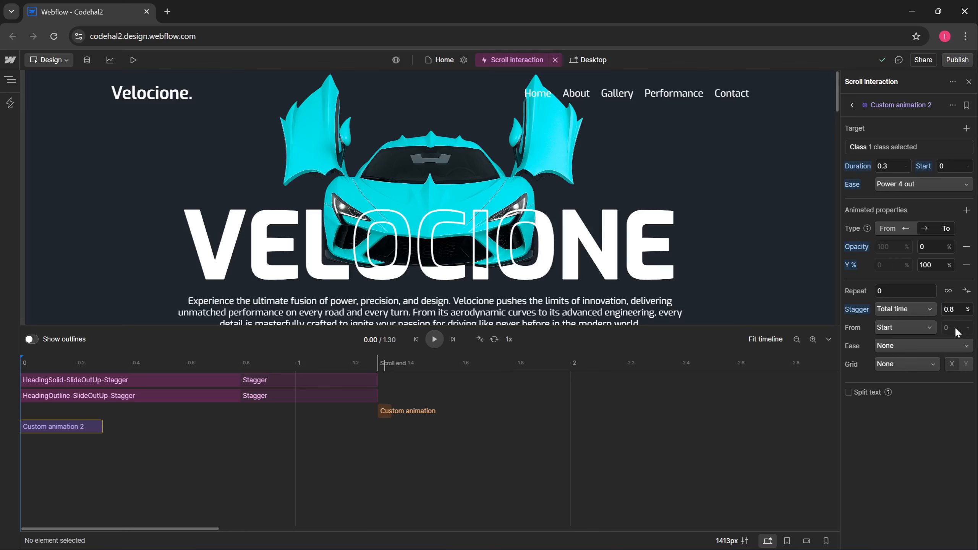
click(911, 325)
click(892, 373)
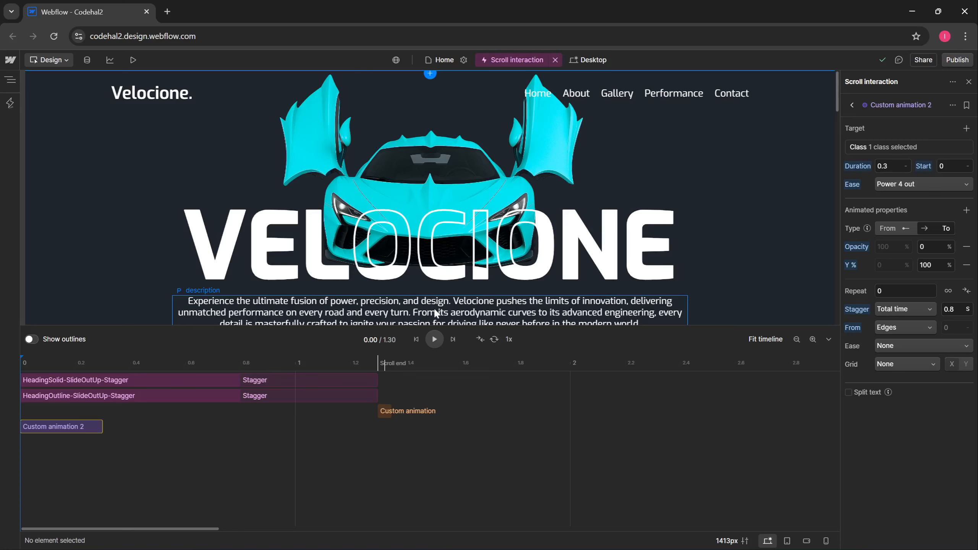
- Split the description text by Word with Word masking, then collapse the timeline
click(862, 390)
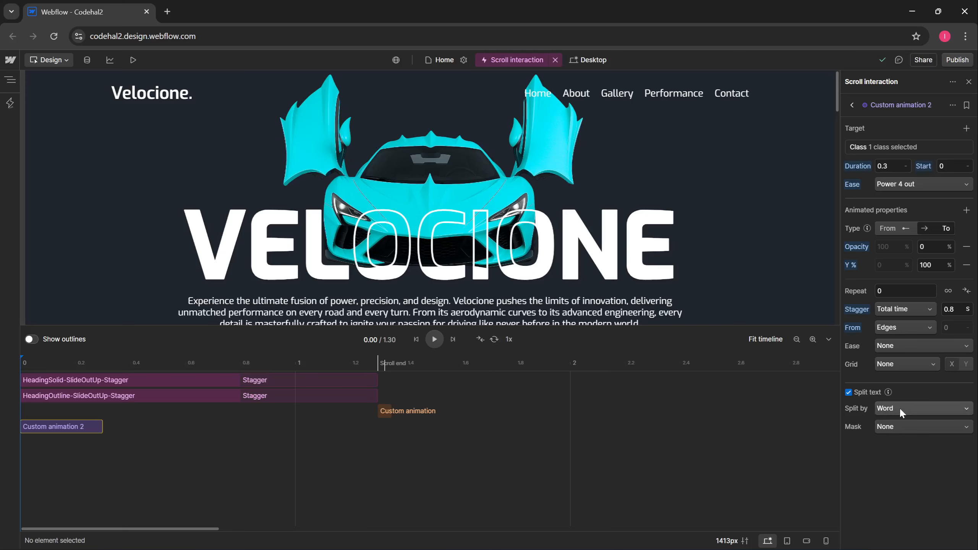
click(891, 431)
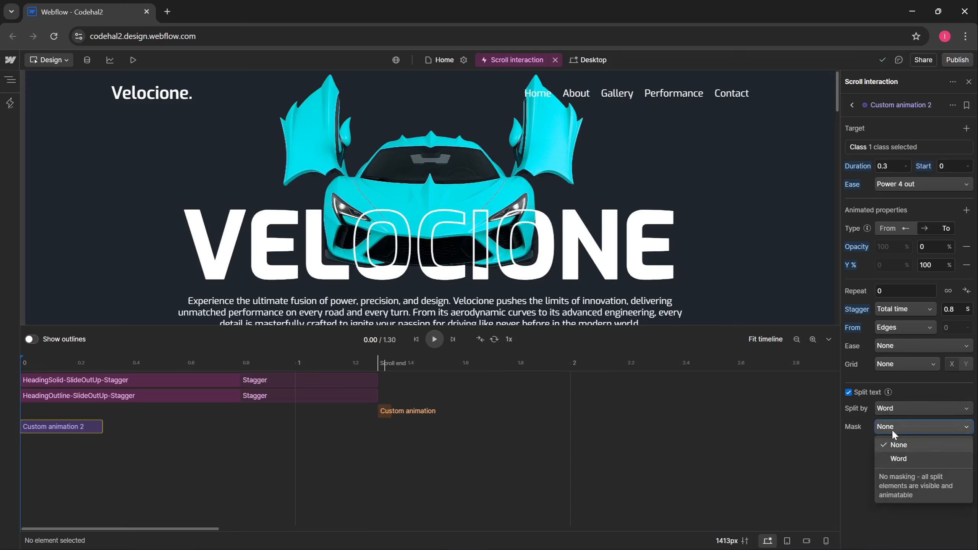
click(911, 460)
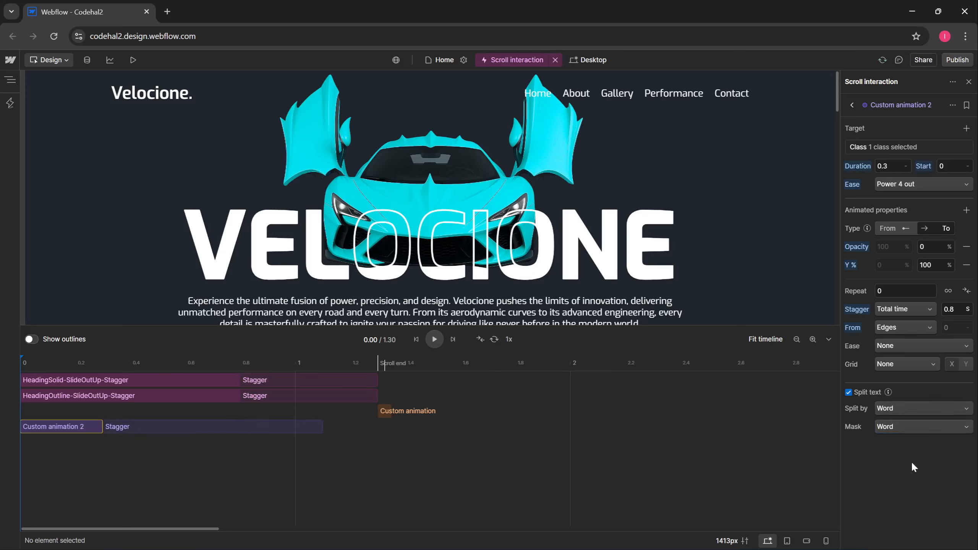
click(828, 339)
scroll(783, 340, down, 2)
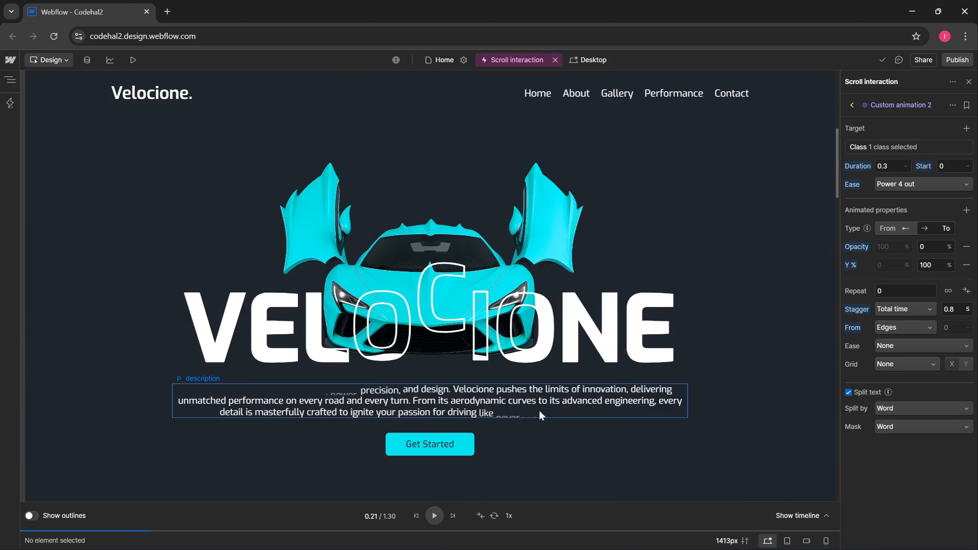
scroll(753, 361, down, 3)
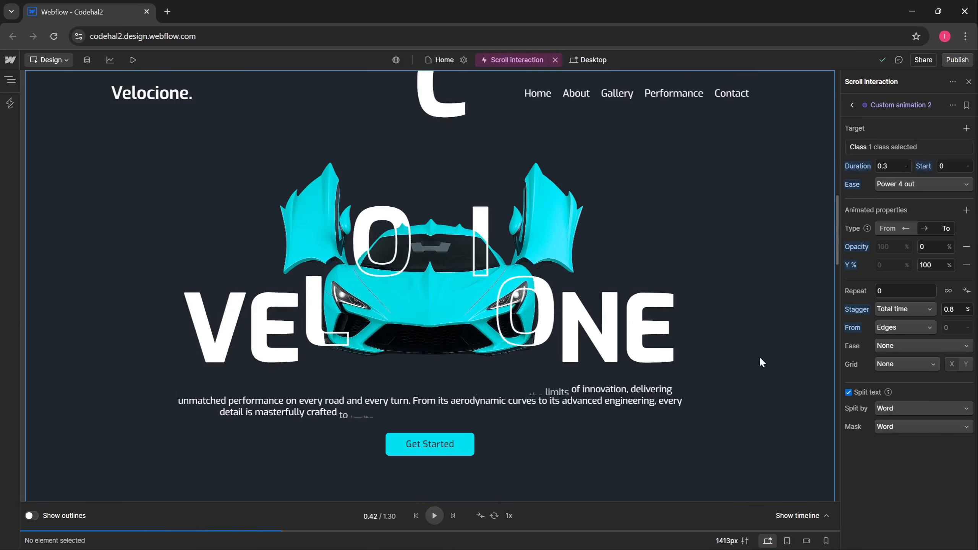
scroll(757, 359, down, 5)
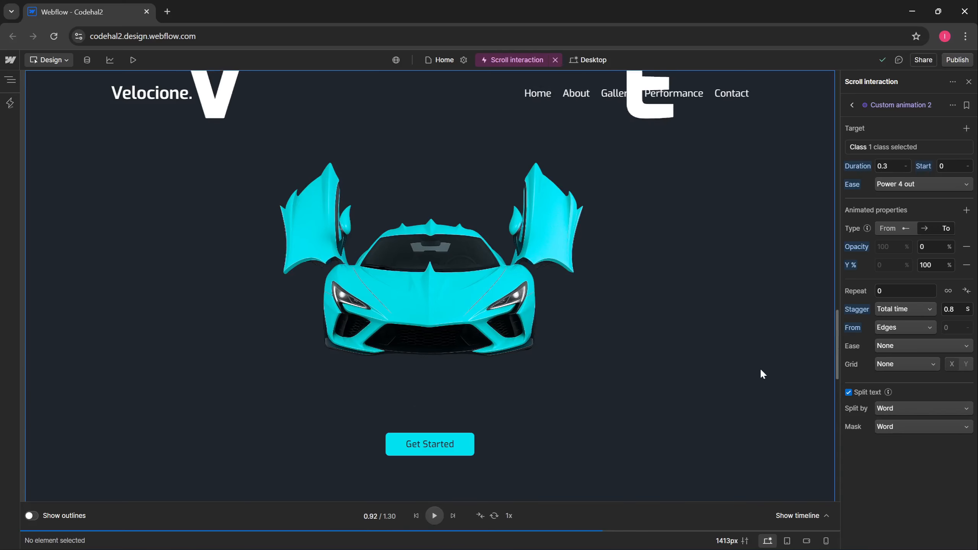
scroll(762, 369, up, 10)
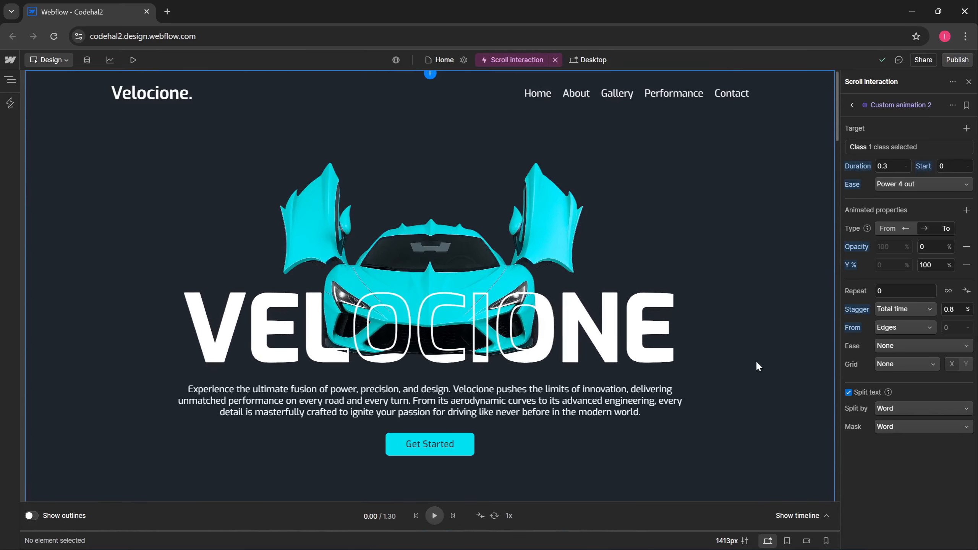
scroll(795, 300, down, 2)
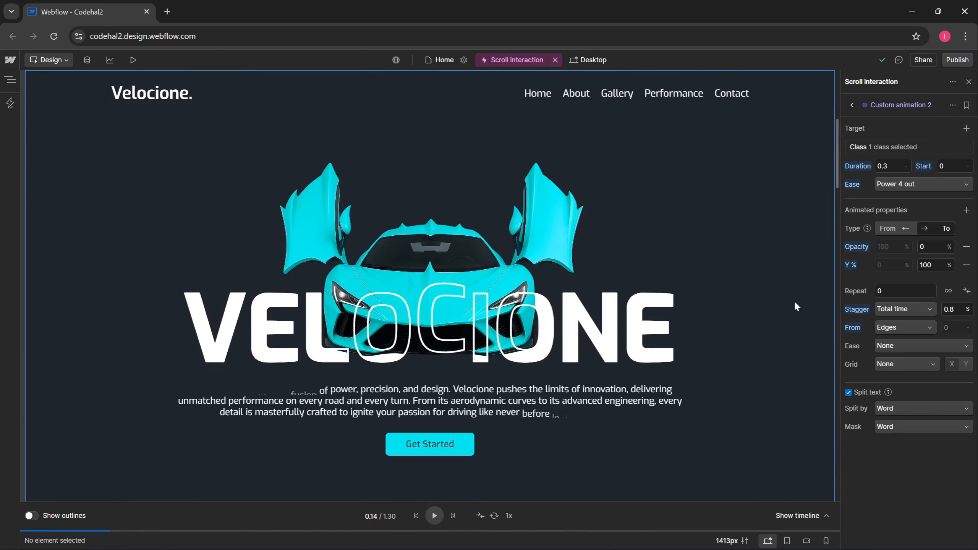
scroll(794, 300, down, 3)
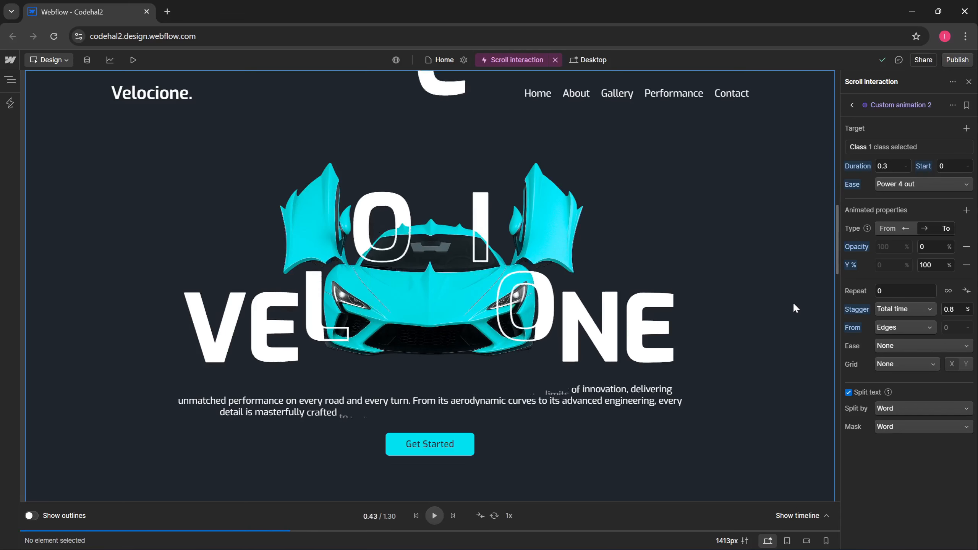
scroll(794, 309, down, 2)
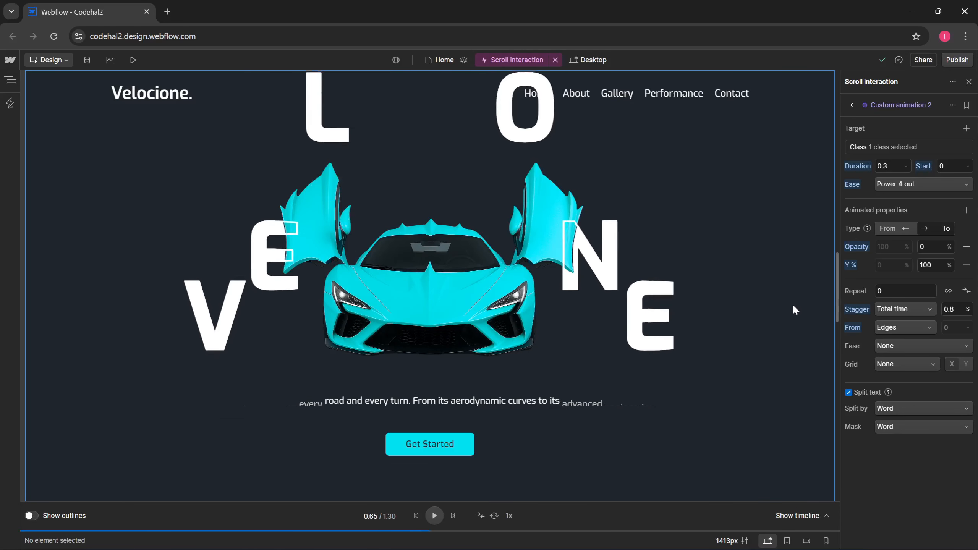
scroll(792, 304, down, 2)
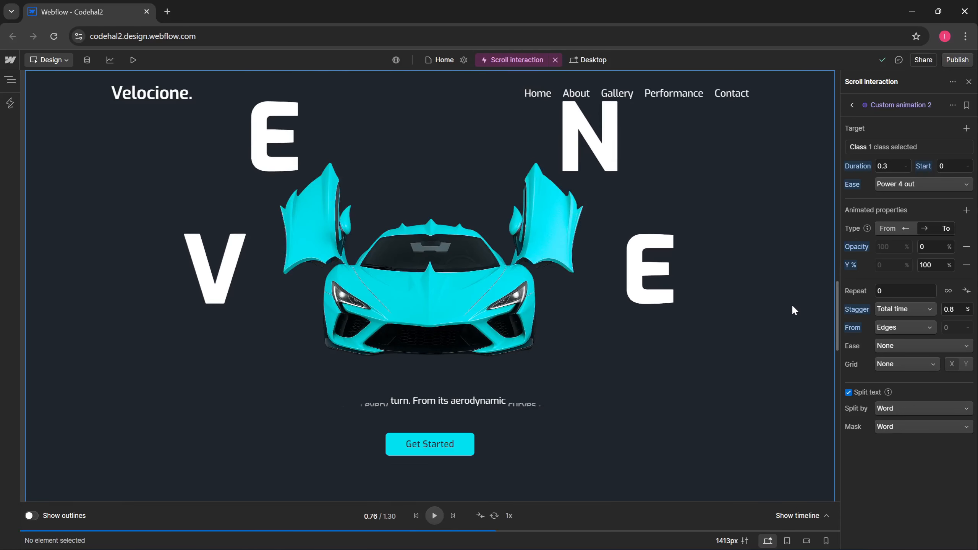
scroll(791, 304, down, 2)
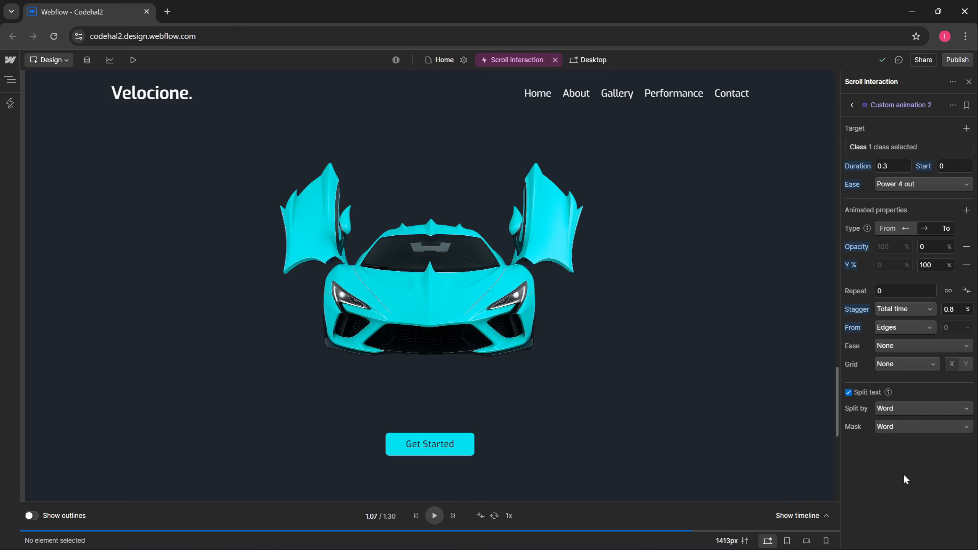
- Rename Custom animation 2, the description stagger, by pasting in its new name
click(952, 105)
click(943, 139)
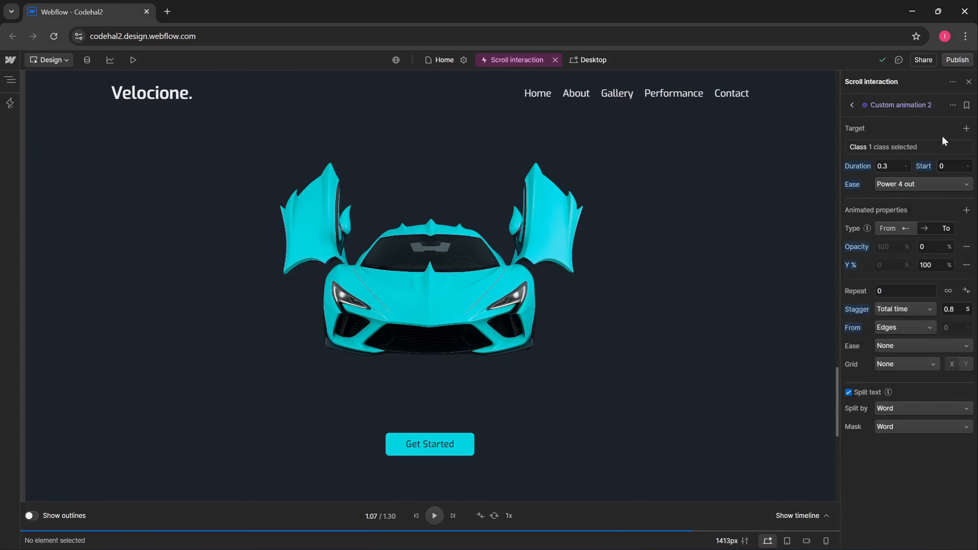
text(Description-SlideOutDown-Staggered)
click(604, 128)
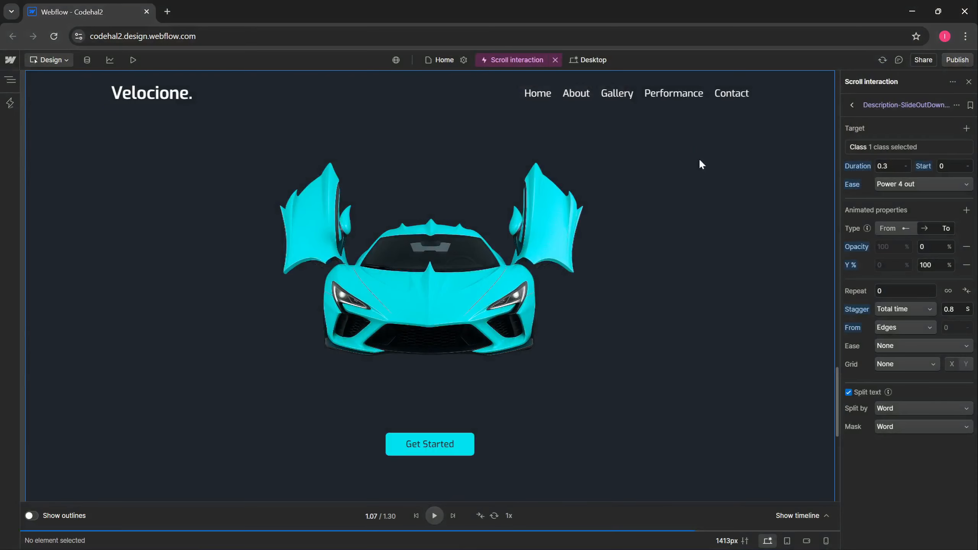
- Reset the preview and move the 1.3 s action below the description track
click(415, 516)
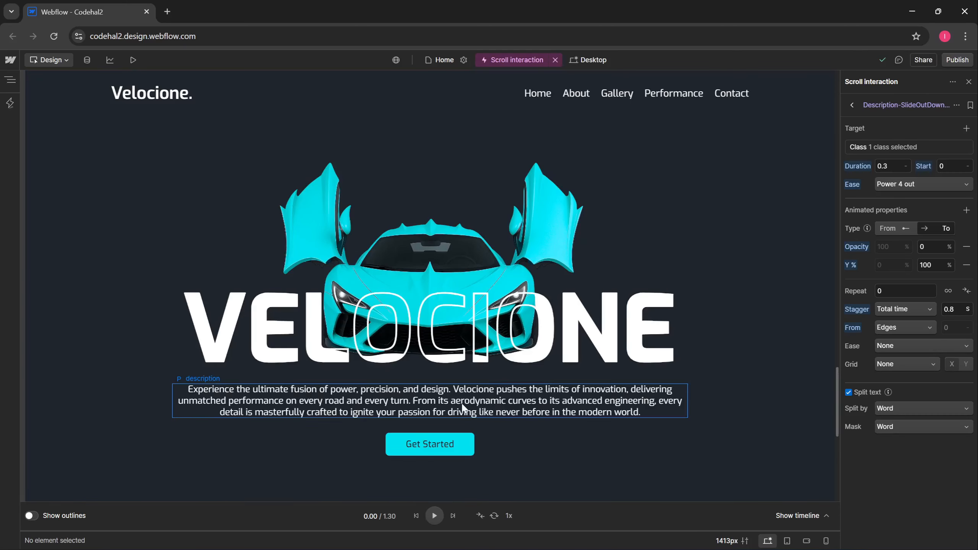
click(812, 516)
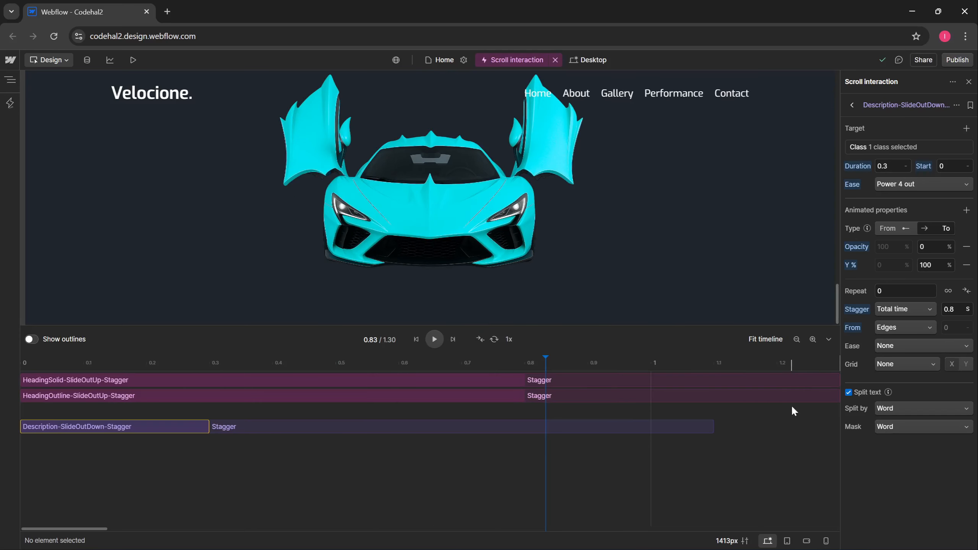
click(384, 410)
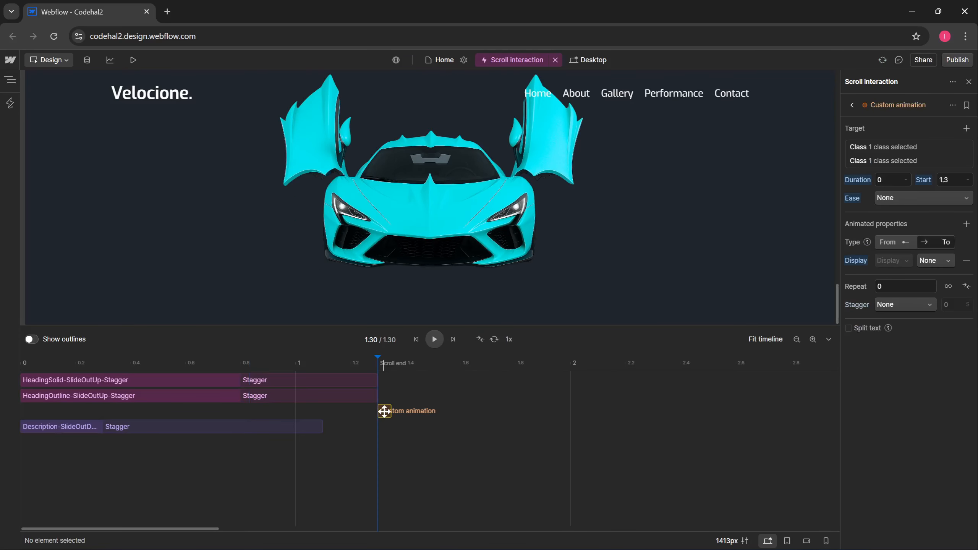
drag(384, 411, 380, 438)
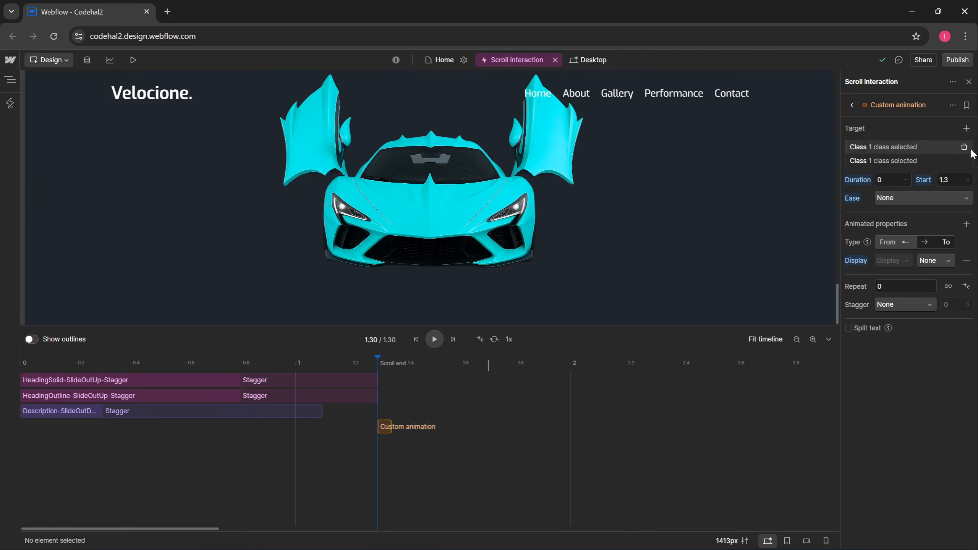
- Add the description class as a third target of the 1.3 s action
click(967, 129)
click(935, 158)
click(904, 137)
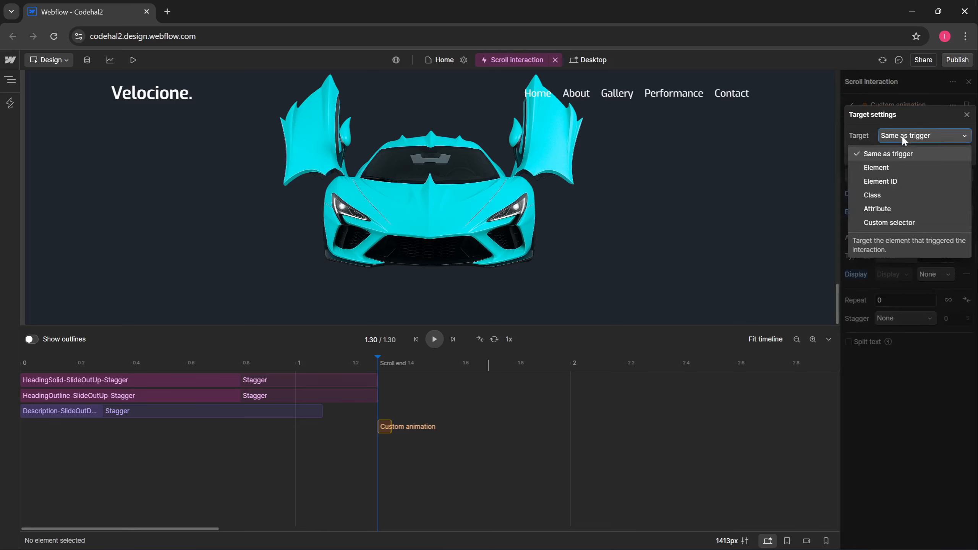
click(872, 195)
click(902, 135)
text(des)
click(912, 155)
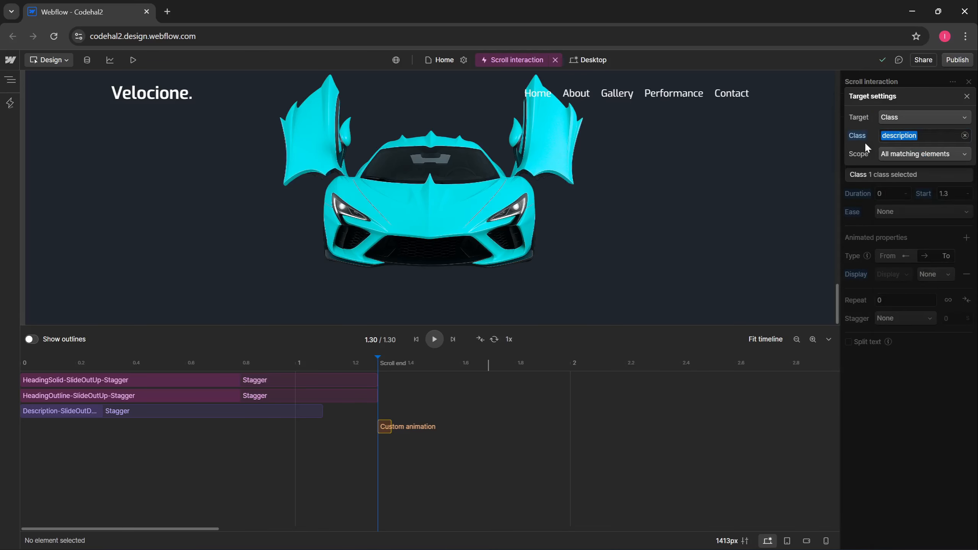
click(861, 192)
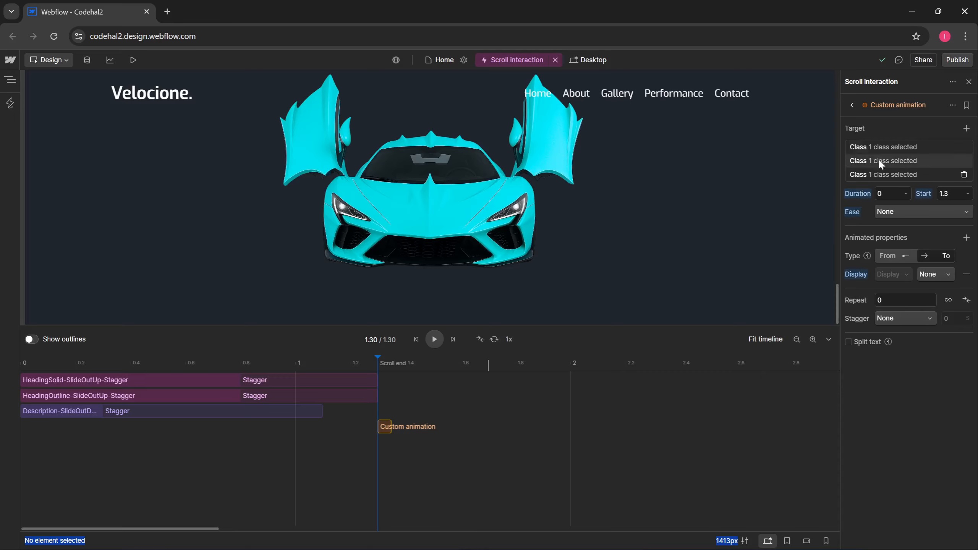
- Rename the 1.3 s action to Heading_Description-DisplayNone
click(952, 105)
click(932, 123)
text(Heading_Description-DisplayNone)
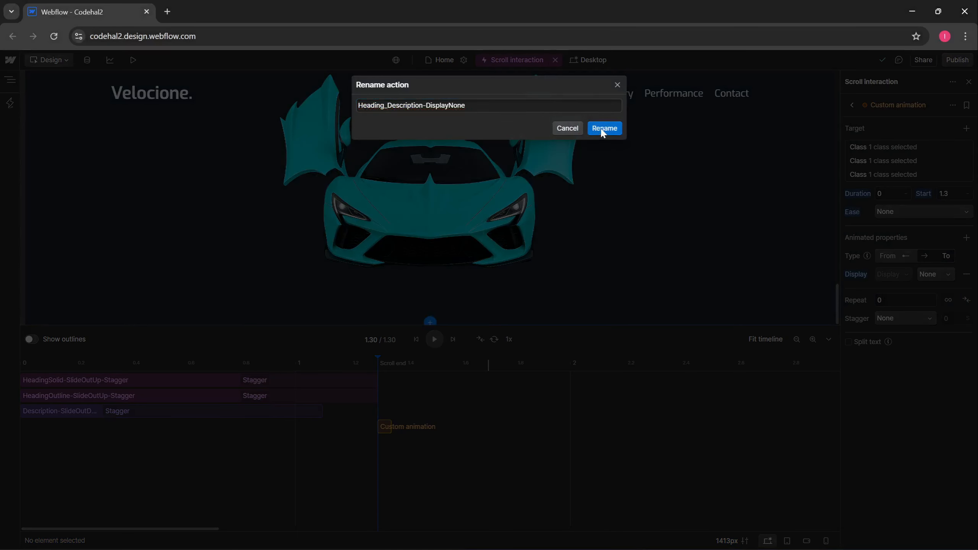
click(603, 130)
- Preview the animation at 0.93 s, then add a new animation starting at 0.8 s
click(417, 339)
drag(639, 326, 650, 428)
click(276, 464)
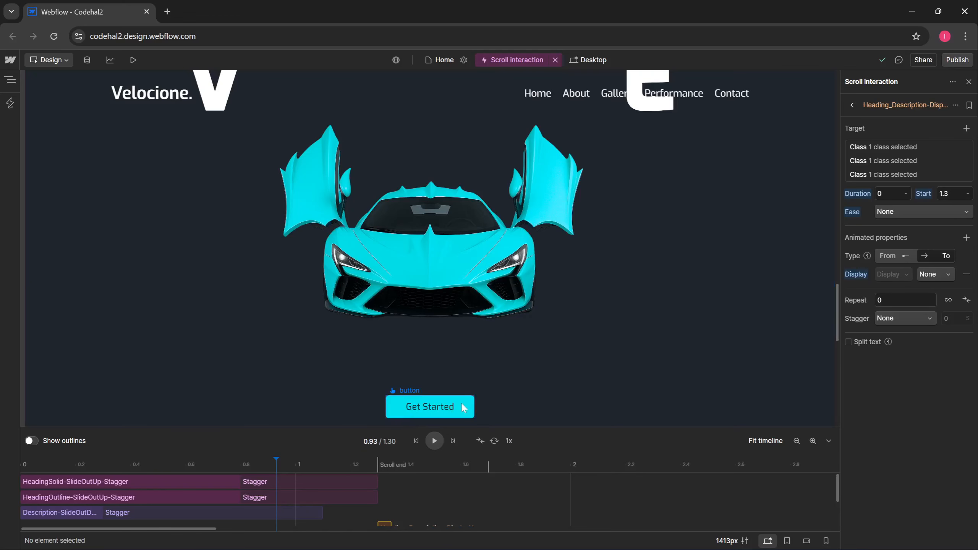
drag(539, 429, 561, 257)
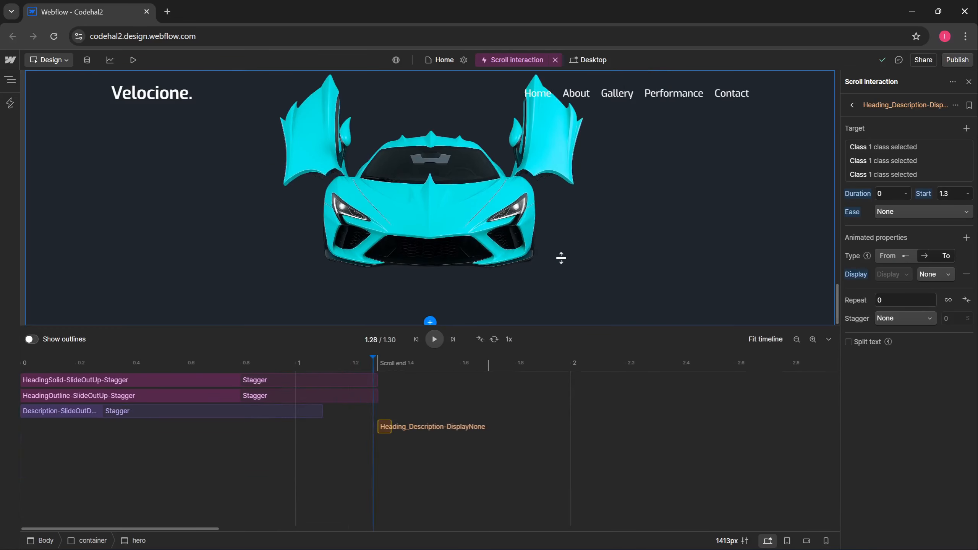
click(238, 474)
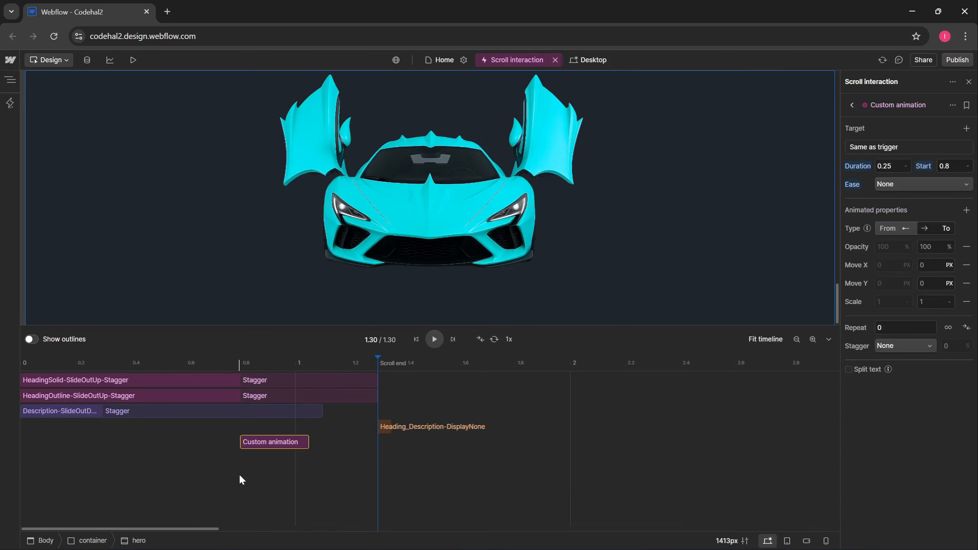
- Color the new animation blue and target it at the button class
right_click(266, 450)
mouse_move(308, 321)
click(410, 335)
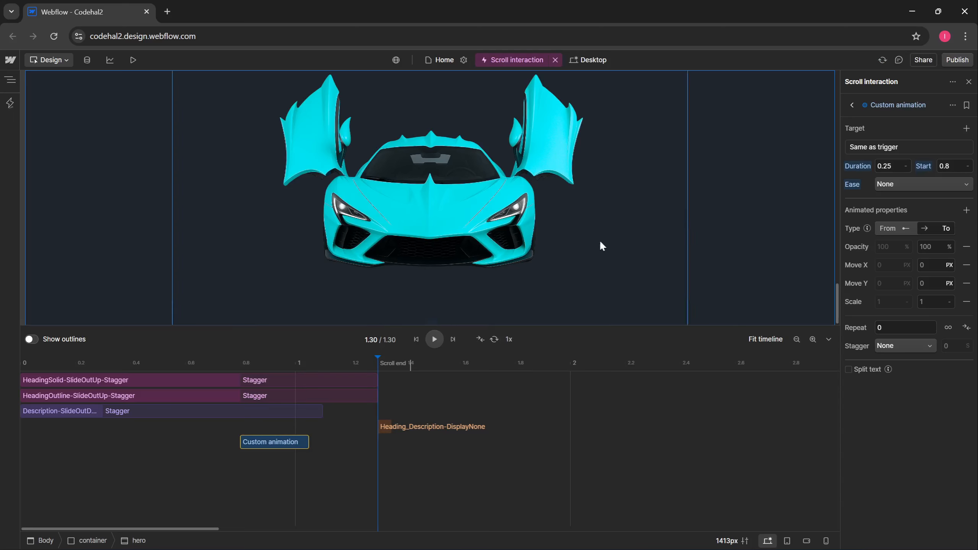
click(908, 147)
click(900, 110)
click(905, 169)
click(944, 204)
text(bu)
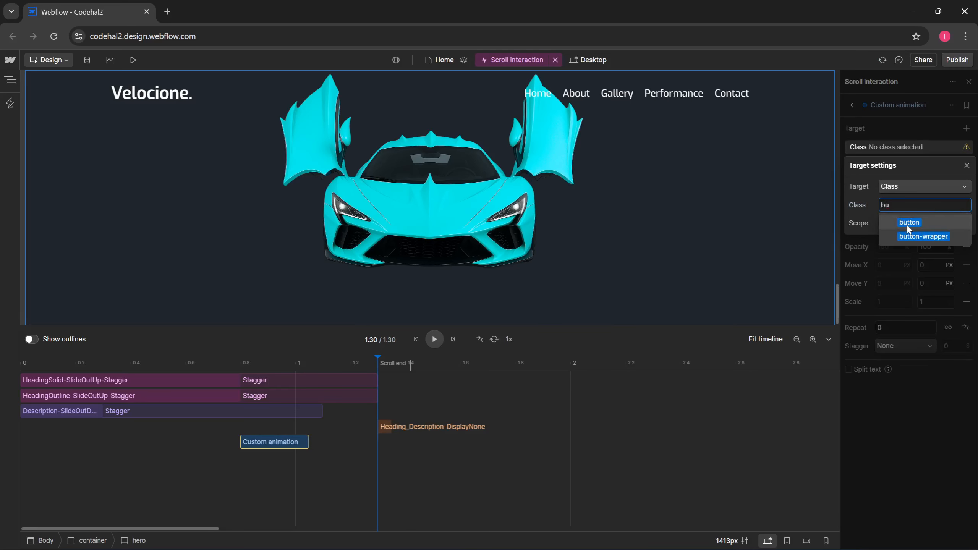
click(909, 223)
click(857, 241)
- Set the button animation's duration to 0.3 s with Power 2 out easing
click(889, 166)
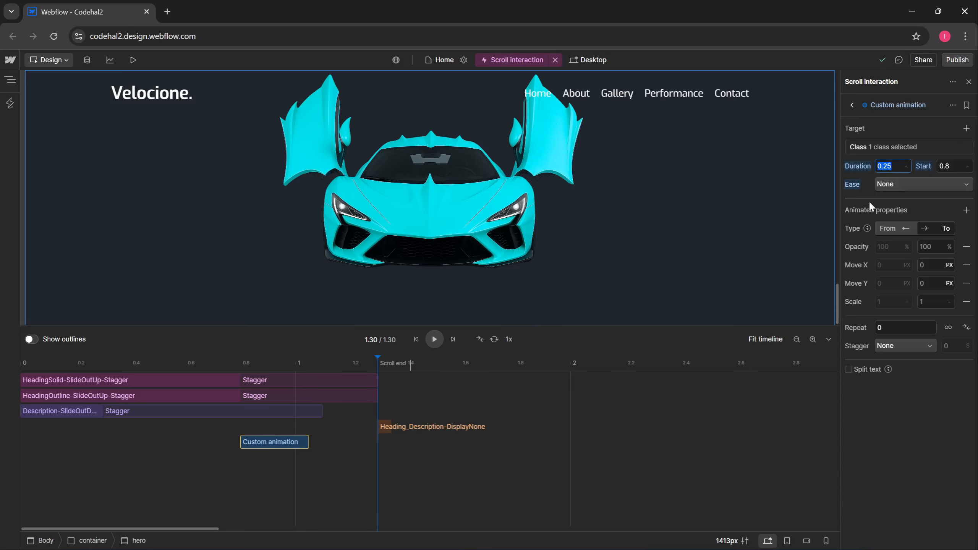
text(0.3)
key(Tab)
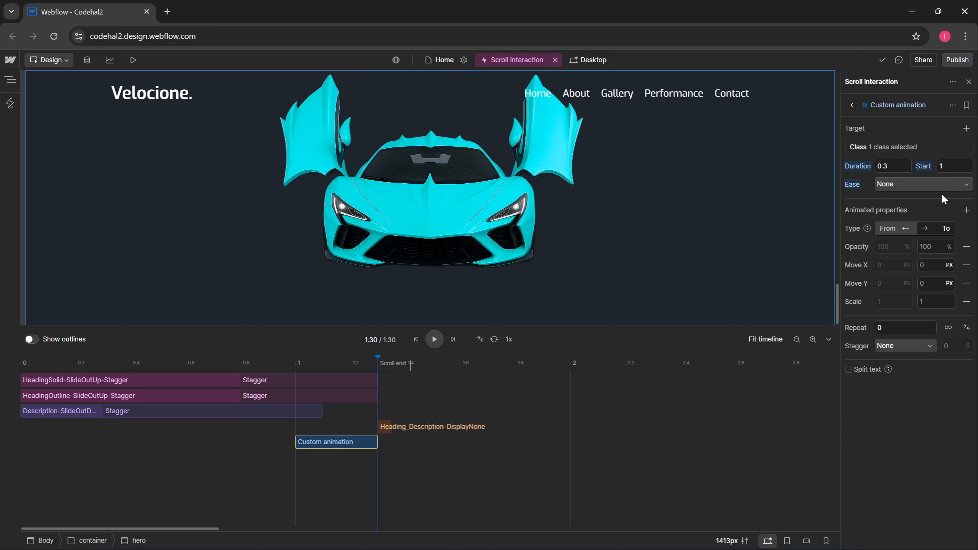
click(919, 185)
click(926, 276)
- Drop Move X, Move Y and scale so only opacity and Y % animate
click(967, 228)
click(922, 256)
click(920, 269)
click(905, 297)
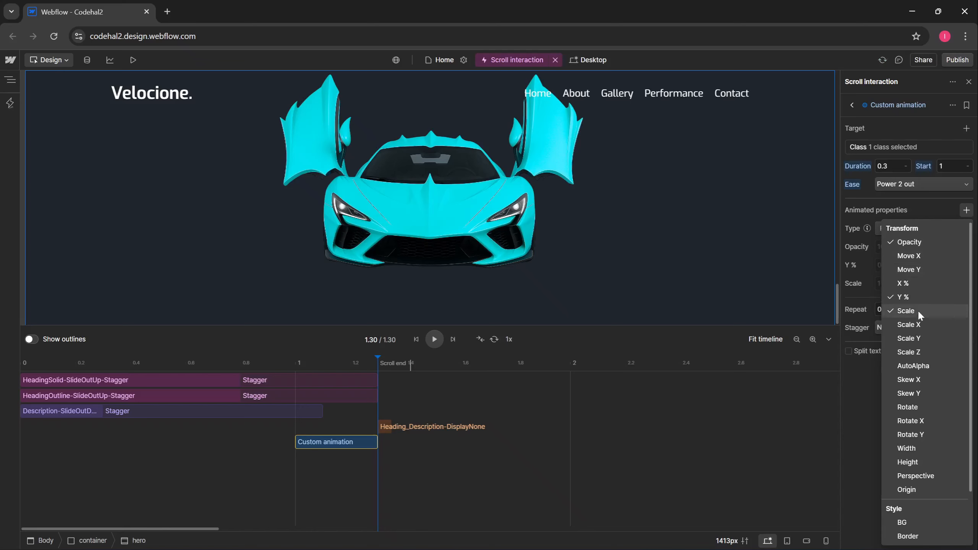
click(917, 311)
click(876, 270)
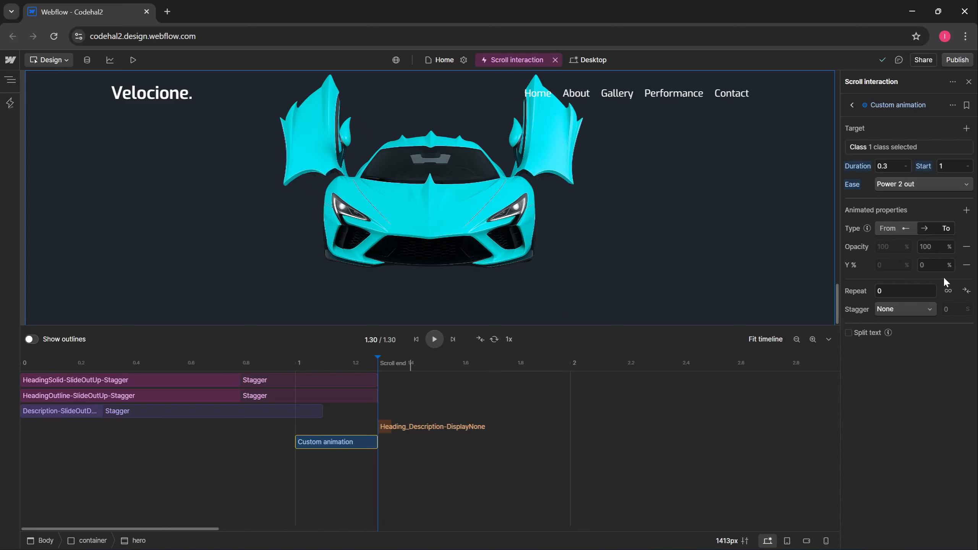
- Set the end values to opacity 0 and Y offset 100%
click(933, 247)
text(0)
click(933, 256)
click(932, 266)
text(100)
key(Tab)
- Preview at about 1.06 s, rename the action Button-SlideOutDown, and add another custom animation
drag(642, 325, 641, 433)
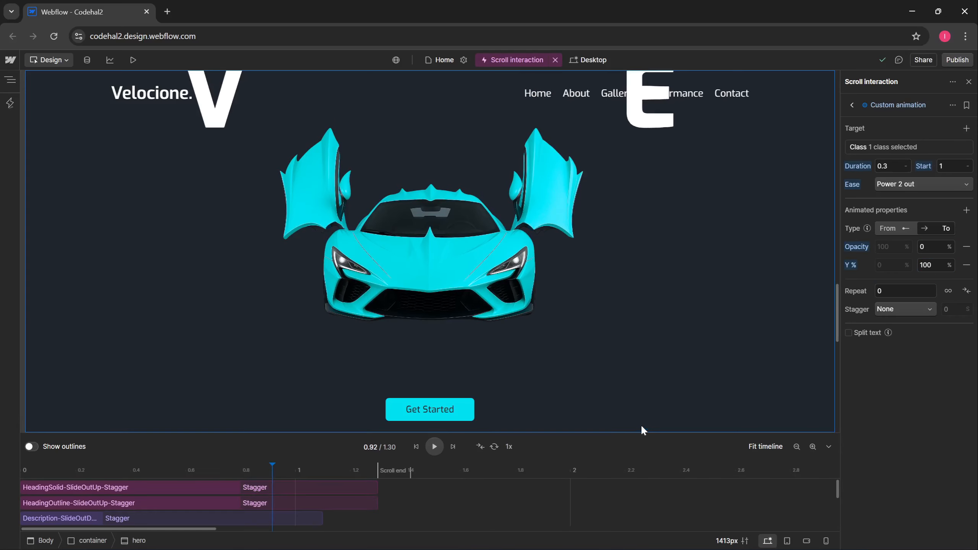
drag(267, 471, 366, 488)
click(952, 105)
click(948, 122)
text(Button-SlideOutDown)
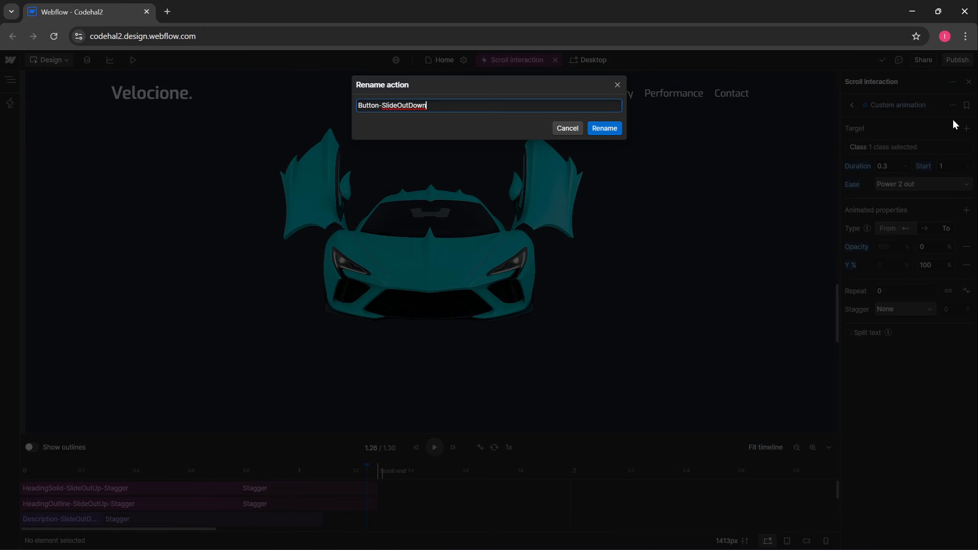
click(606, 128)
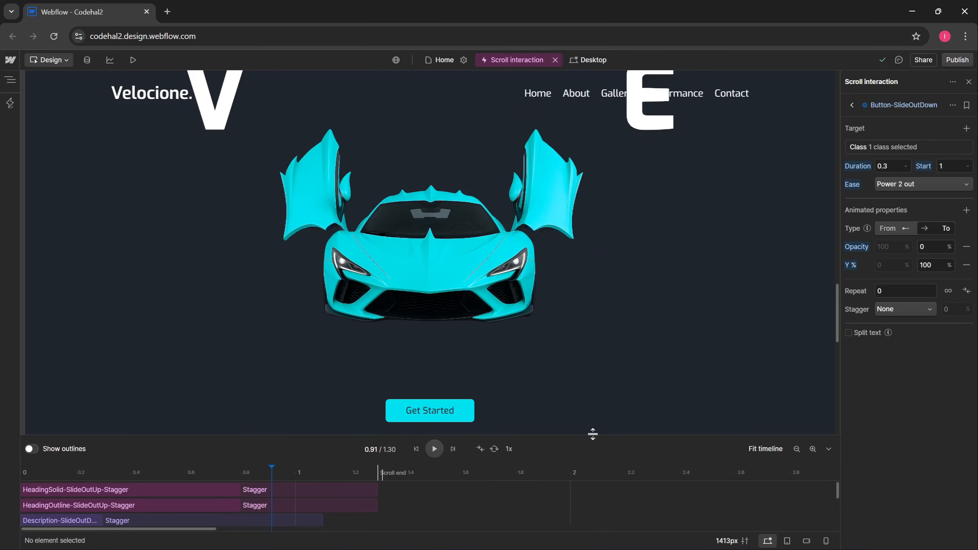
drag(592, 434, 574, 326)
click(243, 475)
- Color the new action pink and target the main-car-image class
right_click(268, 462)
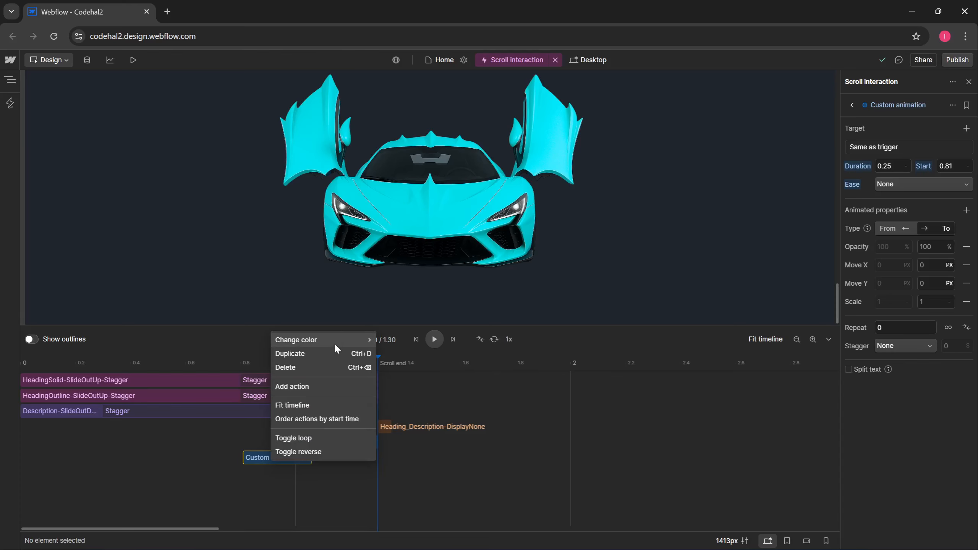
mouse_move(334, 342)
click(412, 354)
click(882, 147)
click(918, 108)
click(873, 168)
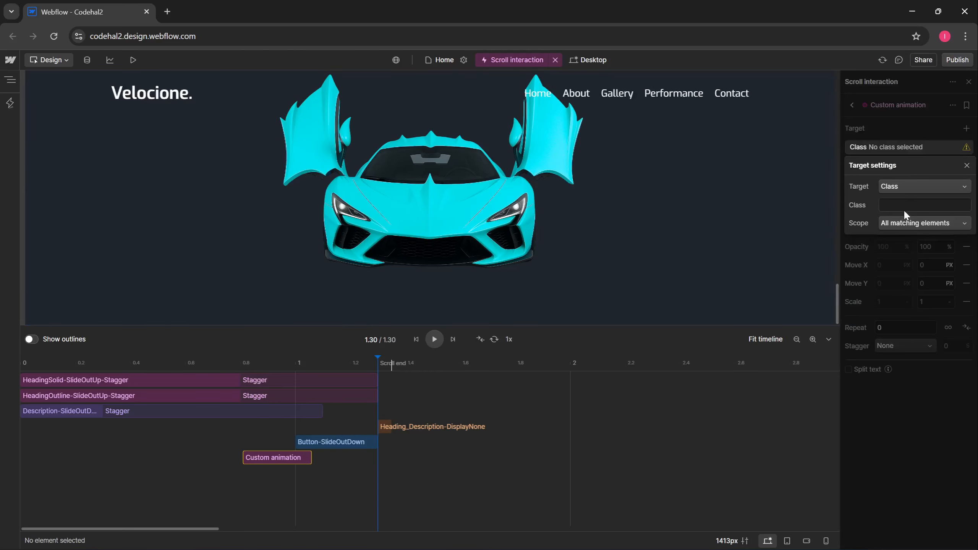
click(903, 205)
click(918, 221)
click(860, 215)
click(858, 243)
- Set duration 1.3 s, start 0.3 s and Power 2 in out easing
click(887, 168)
text(1.3)
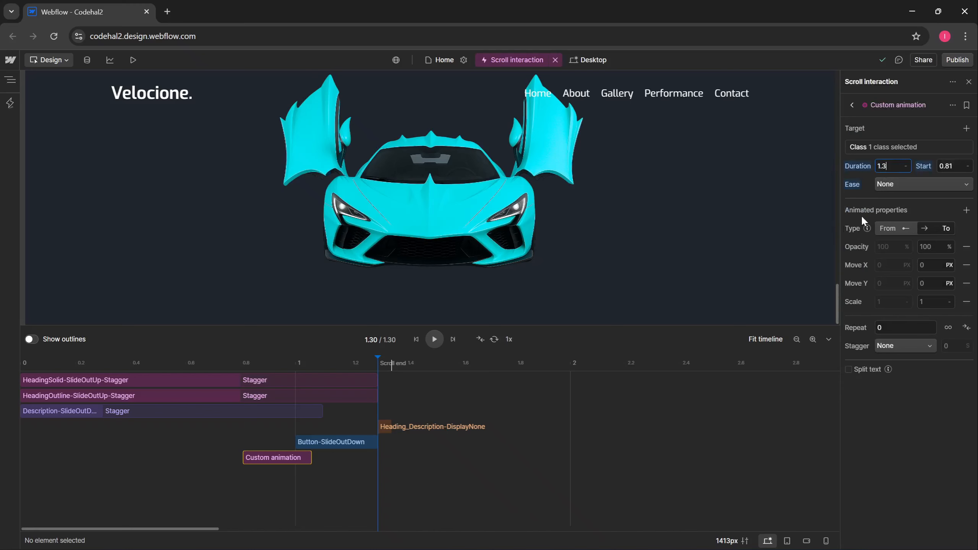
key(Return)
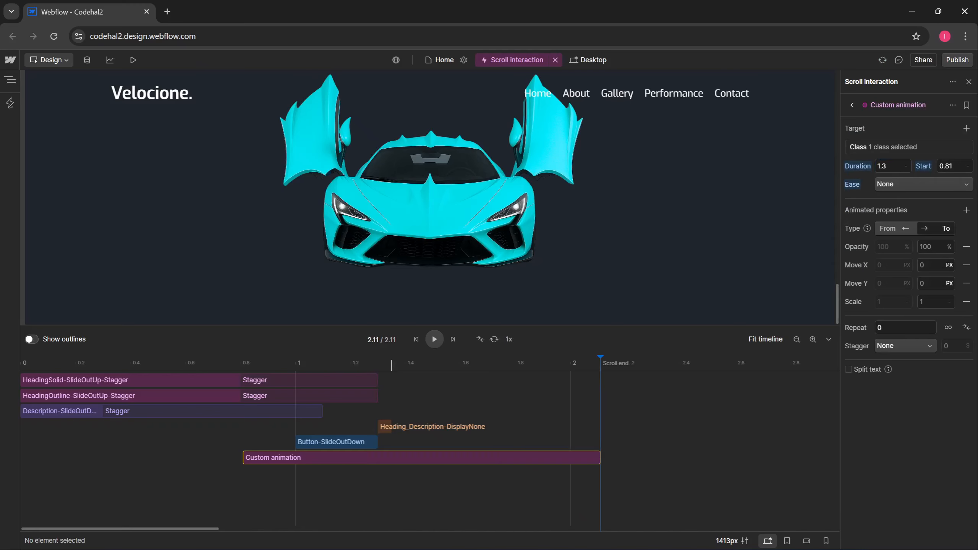
key(Tab)
text(0.3)
key(Return)
click(910, 184)
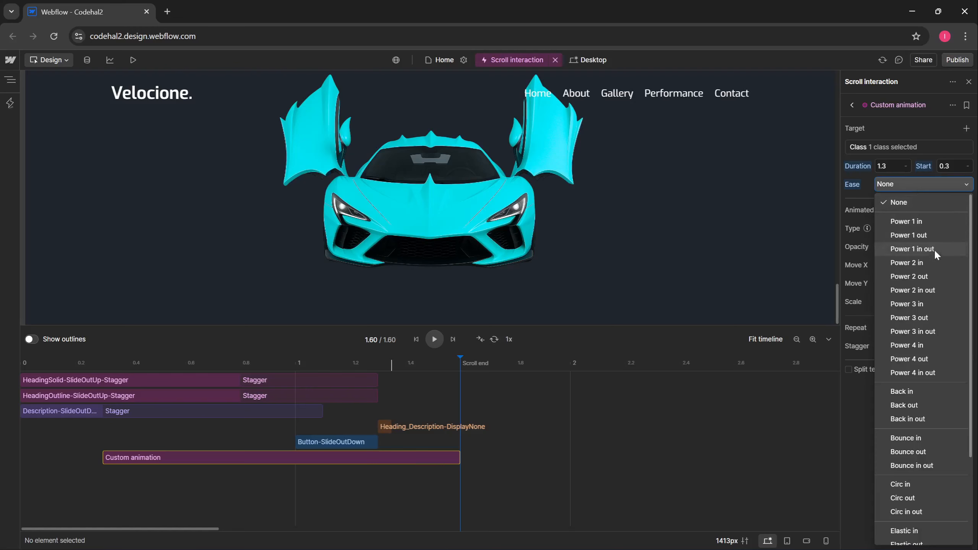
click(929, 289)
- Animate only Y % (12) and scale, dropping opacity, Move X and Move Y
click(967, 210)
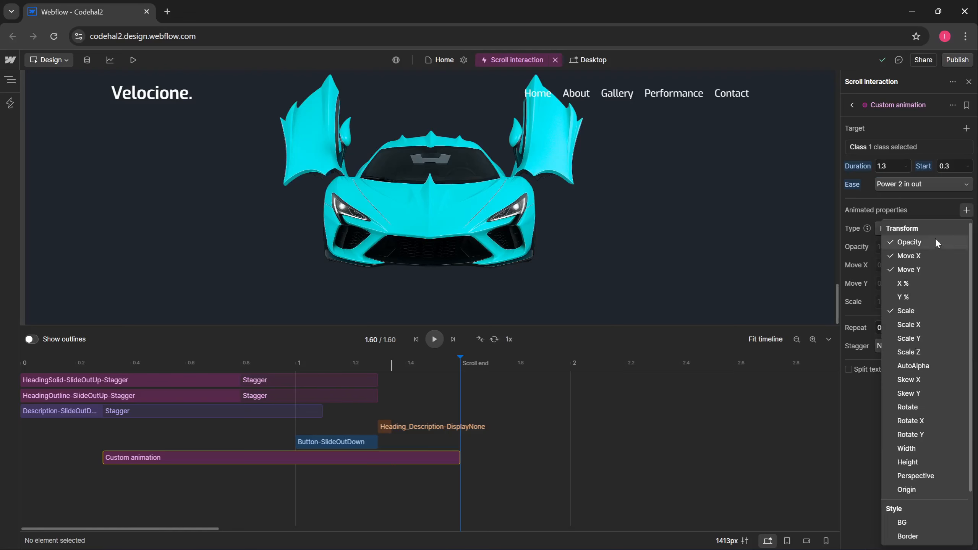
click(931, 243)
click(928, 256)
click(926, 269)
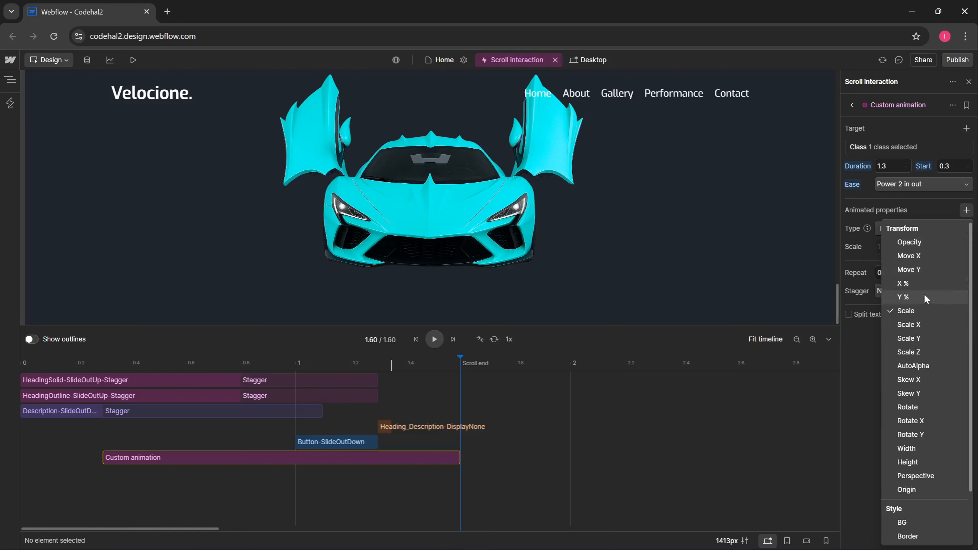
click(923, 295)
click(864, 255)
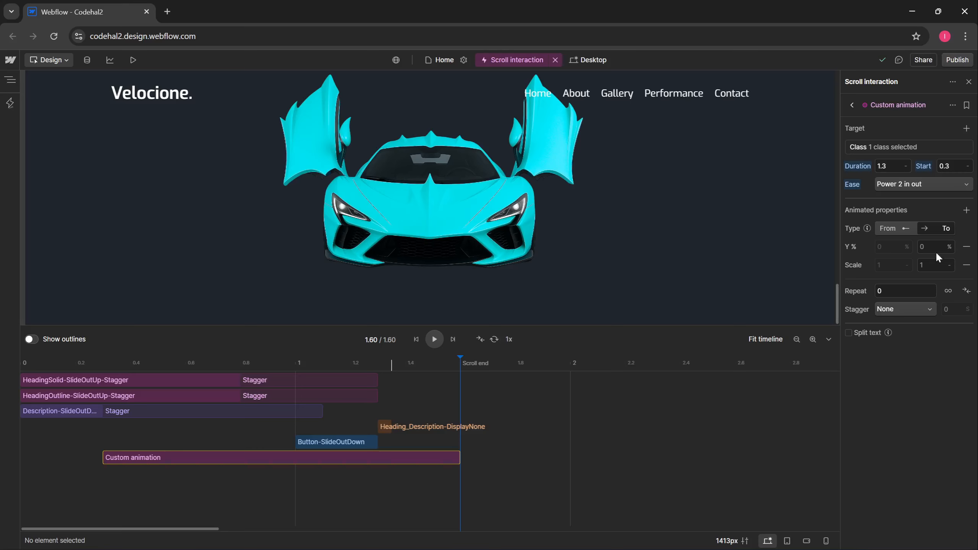
text(12)
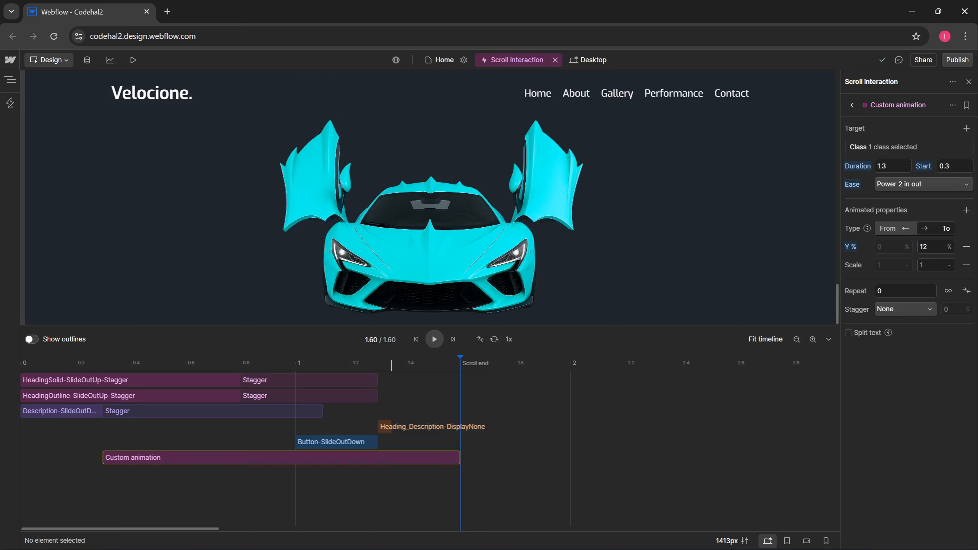
click(932, 266)
click(923, 281)
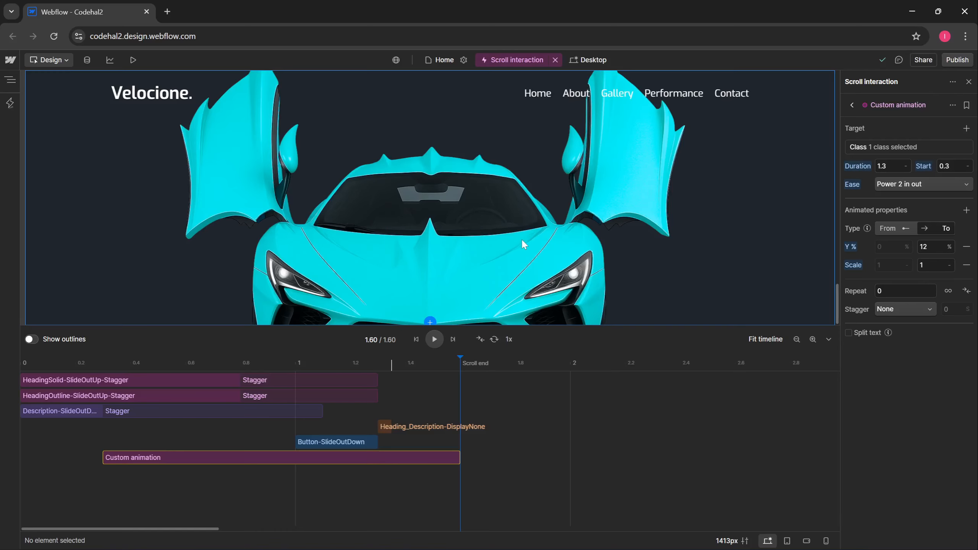
- Scroll the hero to check the zoom, then rename the action Car-ZoomInDown
click(828, 339)
scroll(773, 235, down, 5)
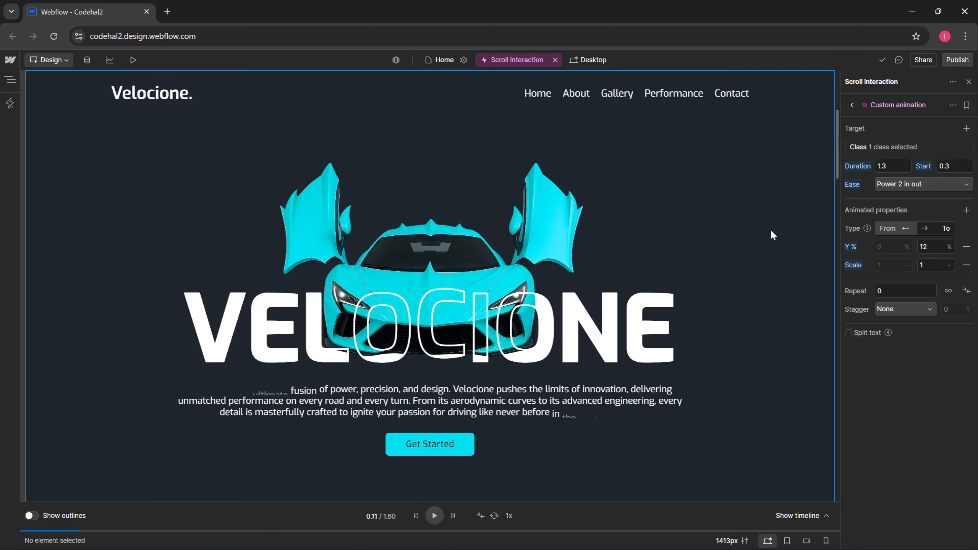
scroll(772, 231, down, 5)
scroll(771, 270, down, 10)
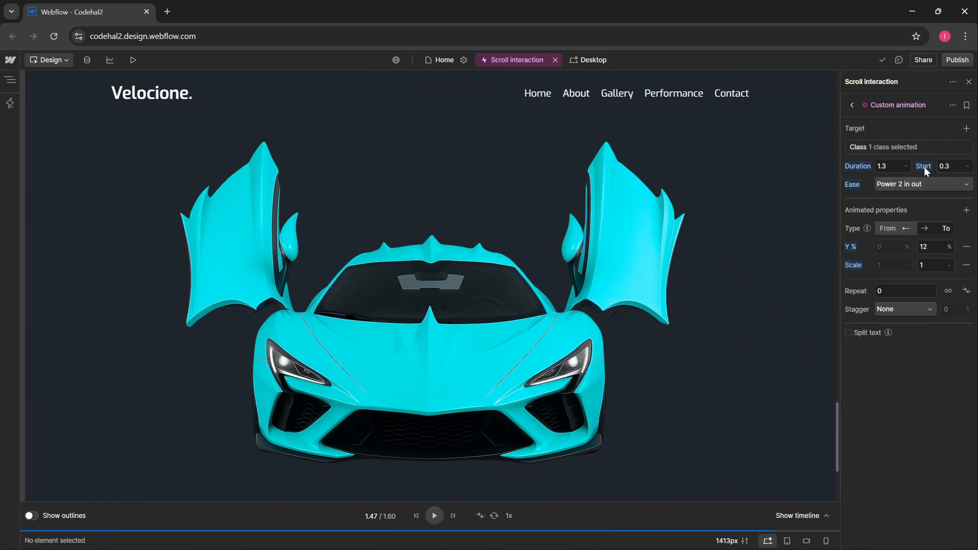
click(953, 105)
click(947, 124)
text(Car-ZoomInDown)
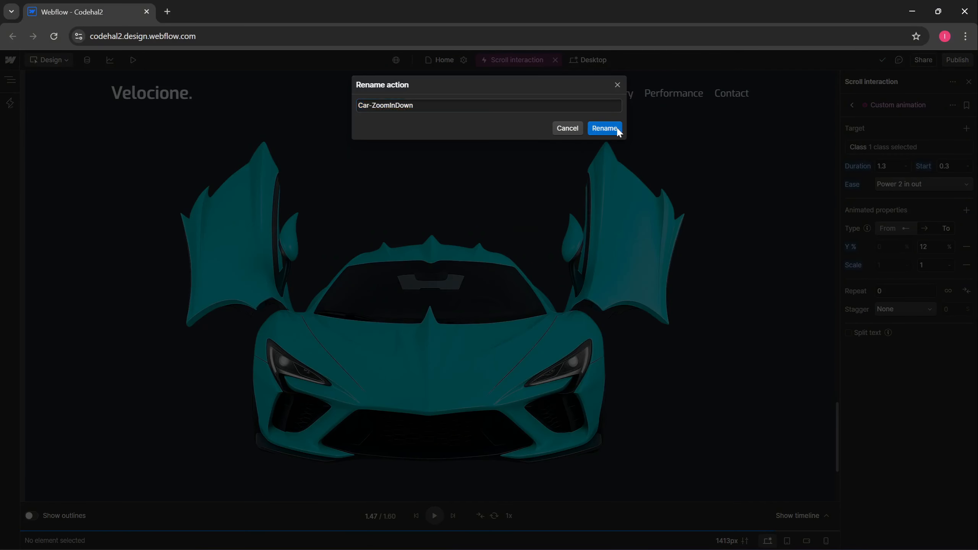
click(618, 129)
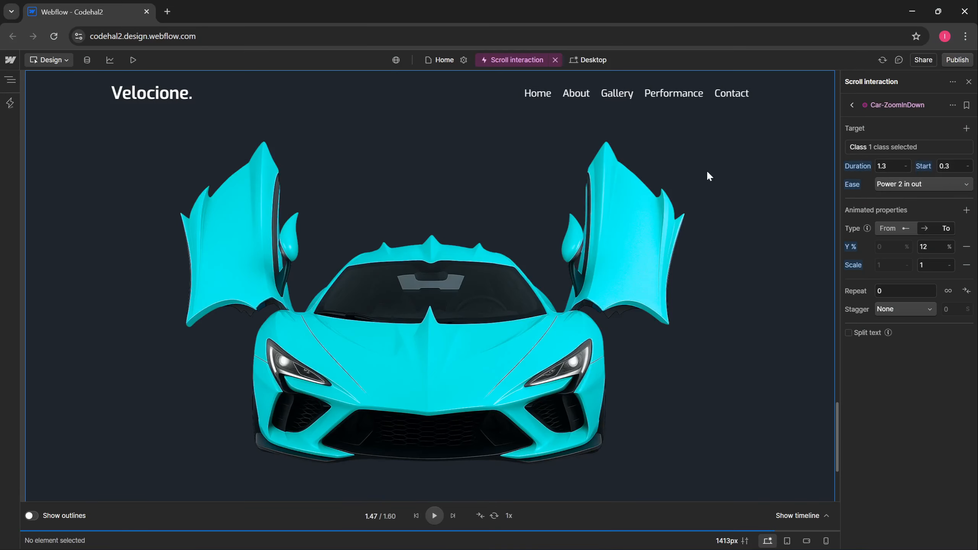
- Duplicate Car-ZoomInDown and move the copy to start at about 1.3 s
click(821, 516)
right_click(228, 458)
click(251, 482)
drag(229, 474, 505, 475)
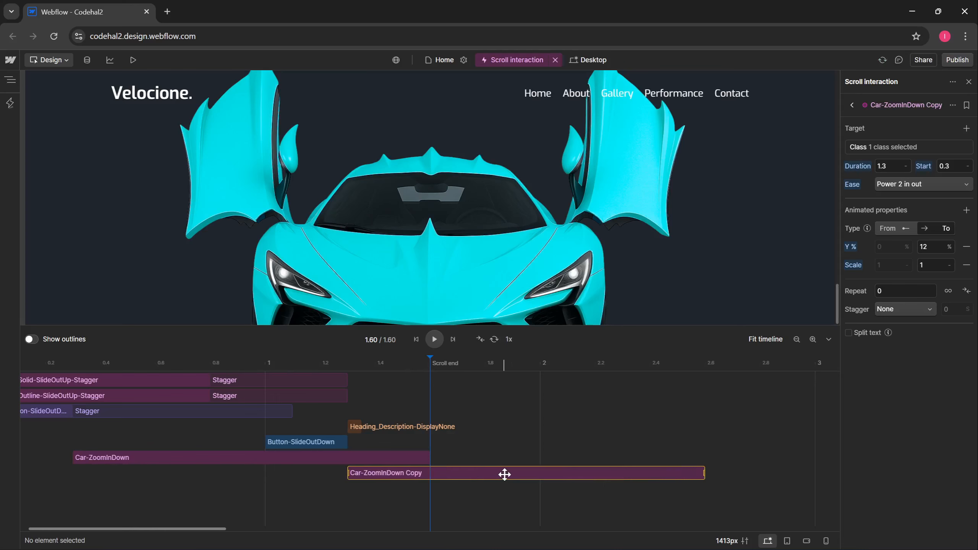
- Give the copy a 1 s duration and animate only X % to -80
click(867, 151)
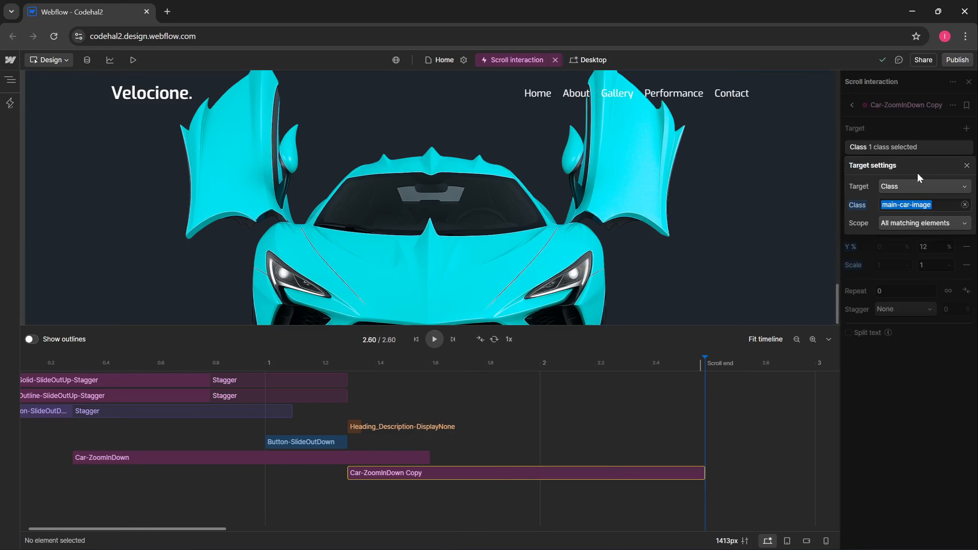
click(860, 237)
click(886, 166)
text(1)
click(966, 265)
click(967, 247)
click(966, 211)
text(-80)
click(953, 105)
- Rename the copy Car-SlideLeft and preview the site to test the scroll animations
click(947, 123)
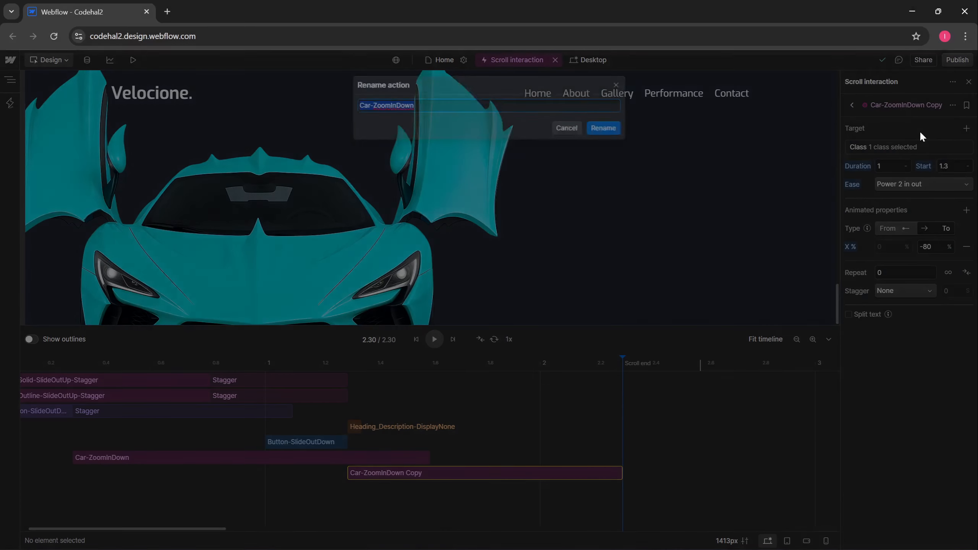
text(Car-SlideLeft)
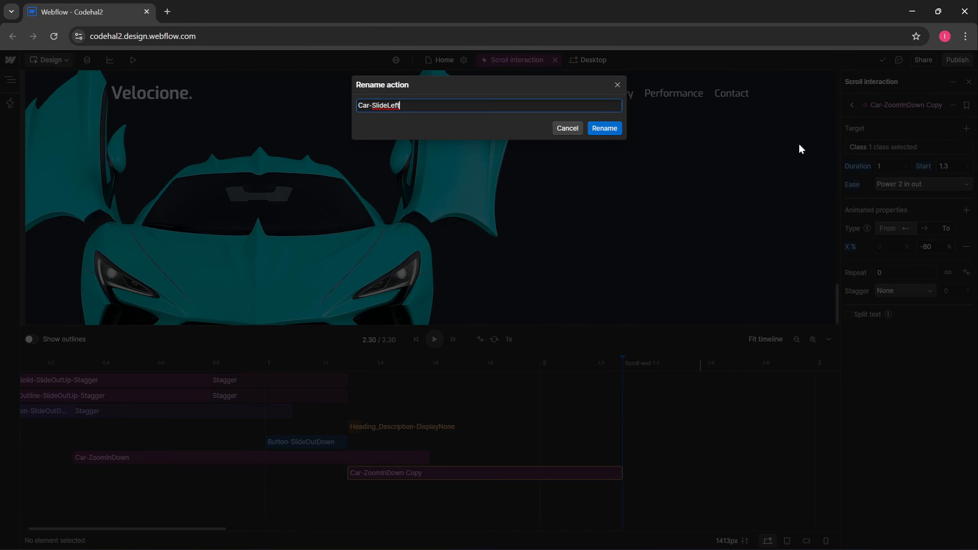
click(604, 128)
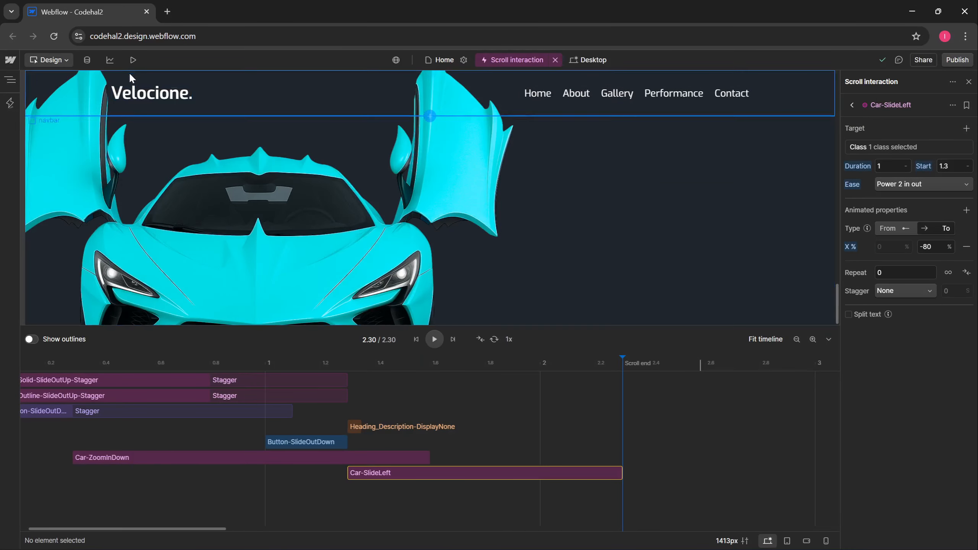
click(133, 60)
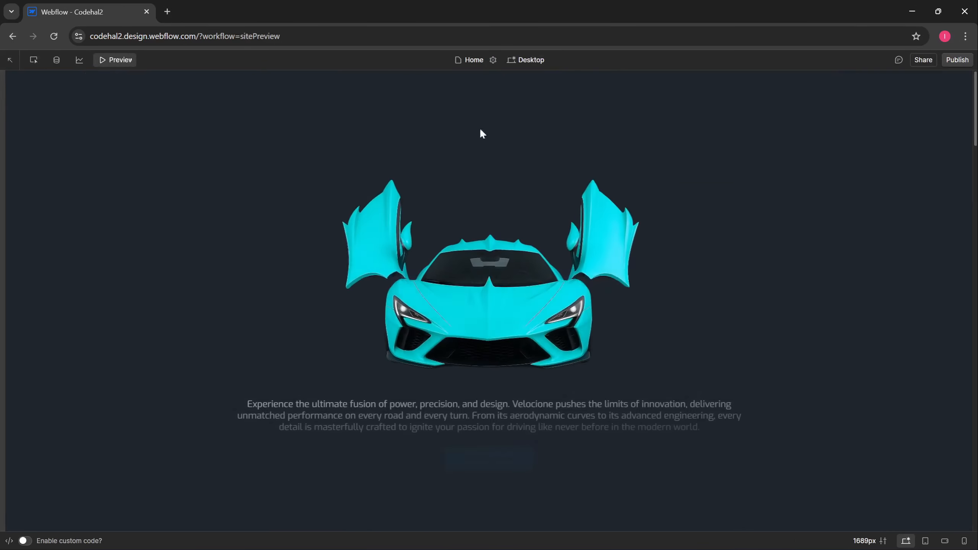
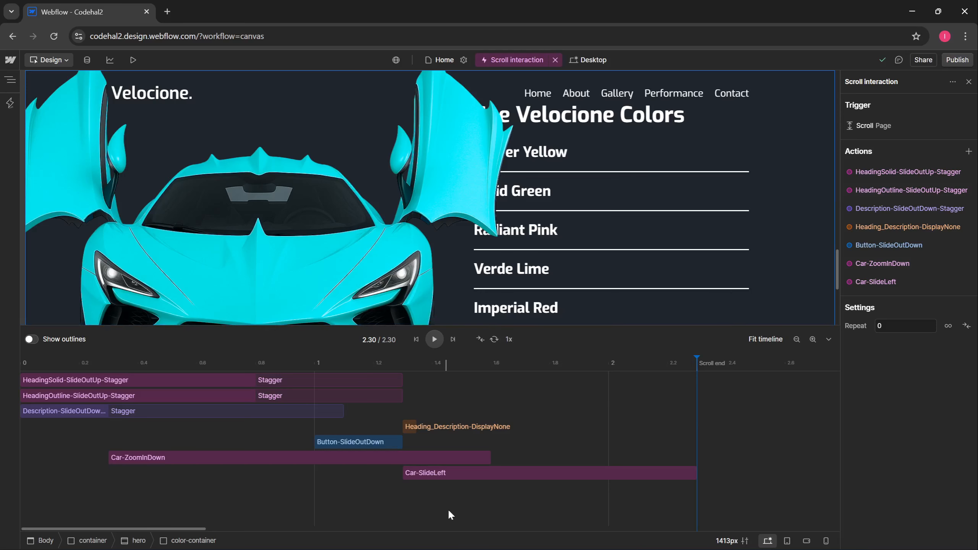
- Add a custom animation to the scroll interaction that targets the color-title class
click(447, 504)
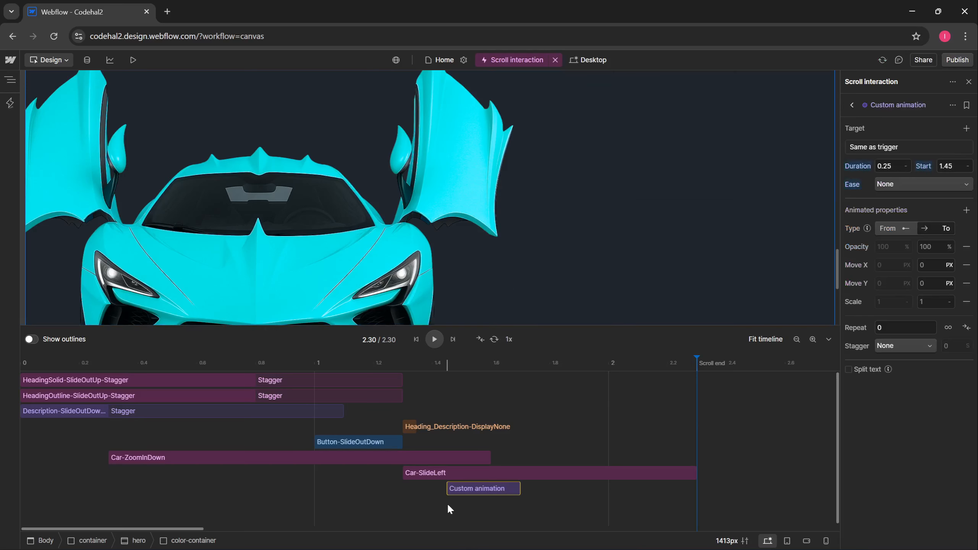
click(885, 151)
click(900, 110)
click(897, 171)
click(965, 207)
text(color)
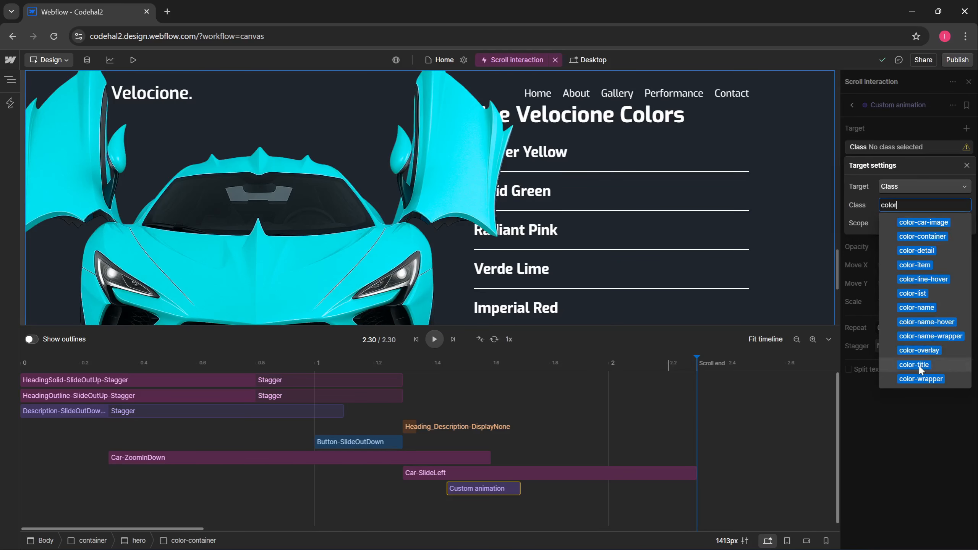
click(919, 366)
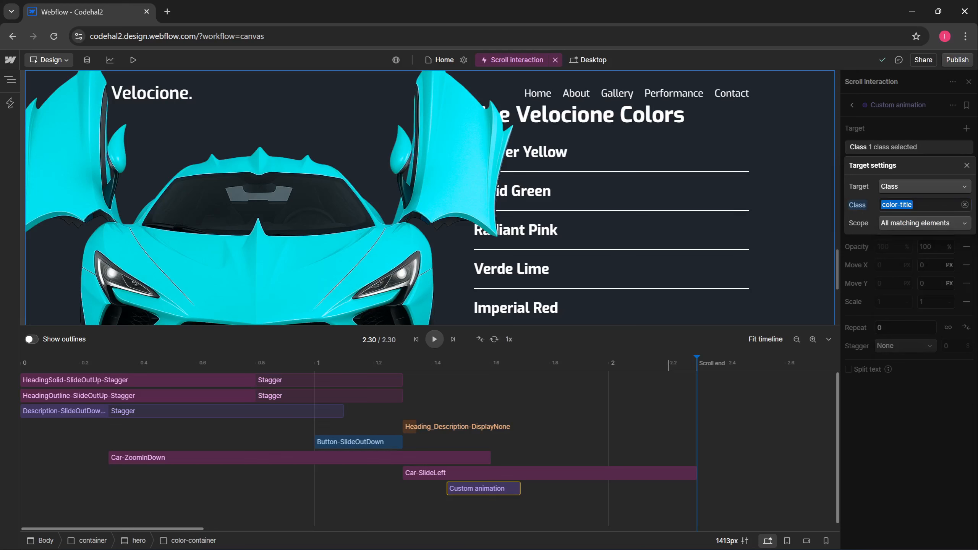
click(859, 240)
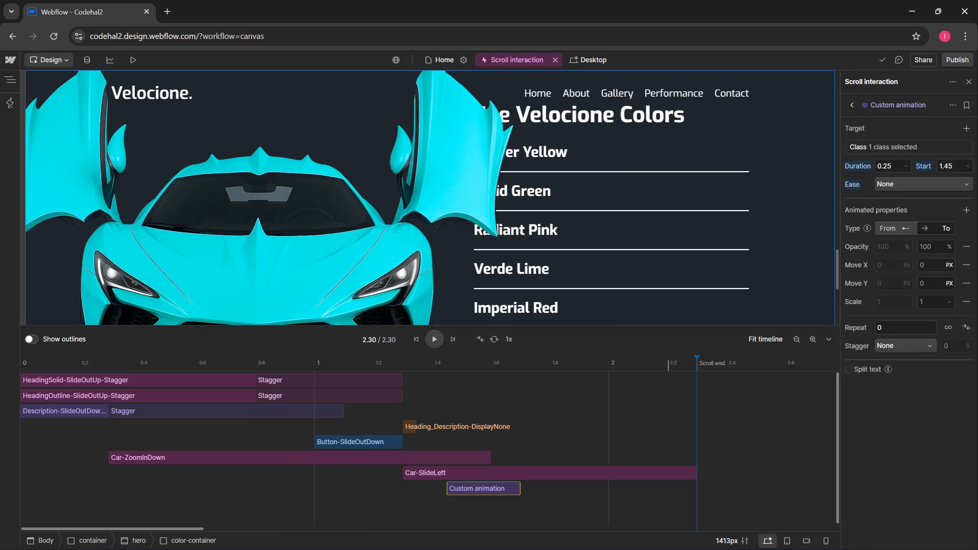
- Set its start to 1.55 s with Back in out easing
click(948, 166)
text(1.55)
key(Return)
click(924, 184)
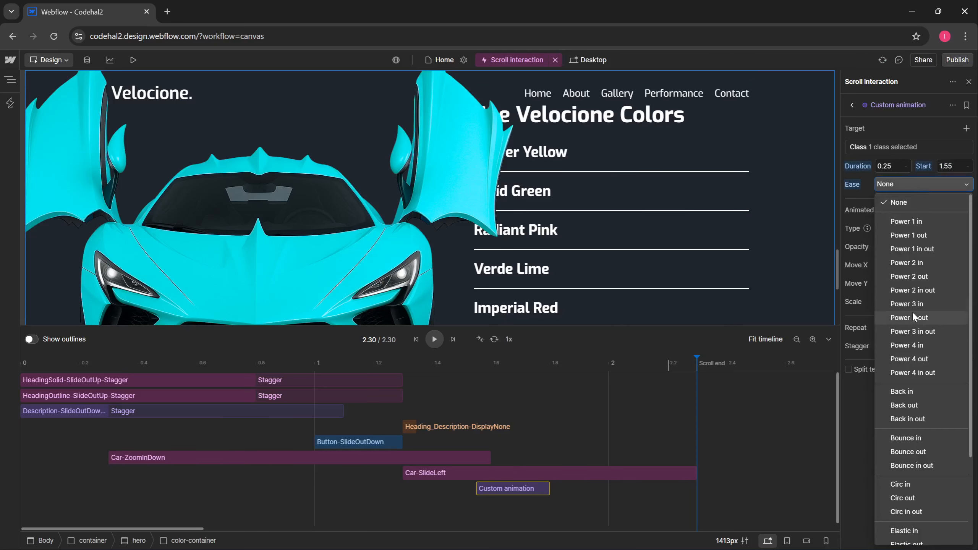
click(923, 419)
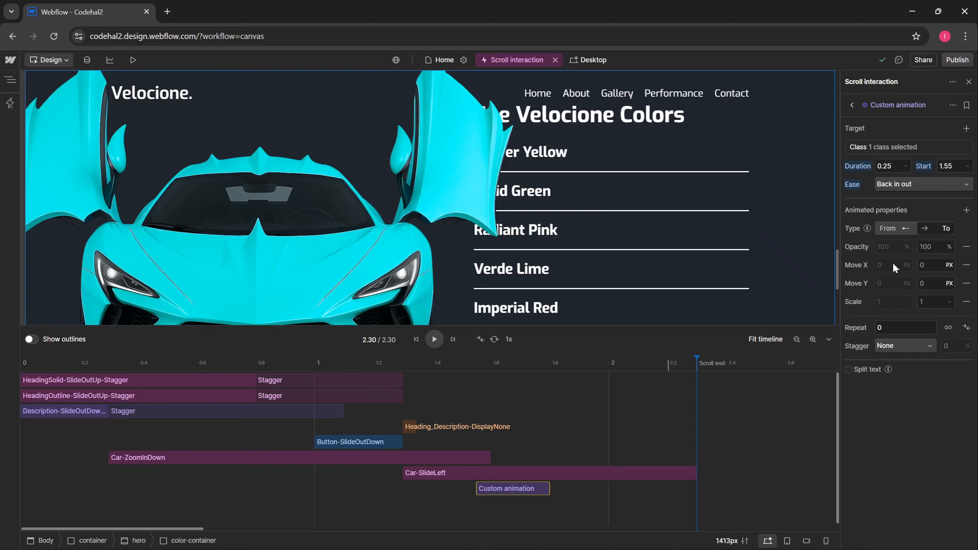
- Replace Move X, Move Y and Scale with X % and Skew X, animating from set values
click(966, 265)
click(966, 266)
click(966, 265)
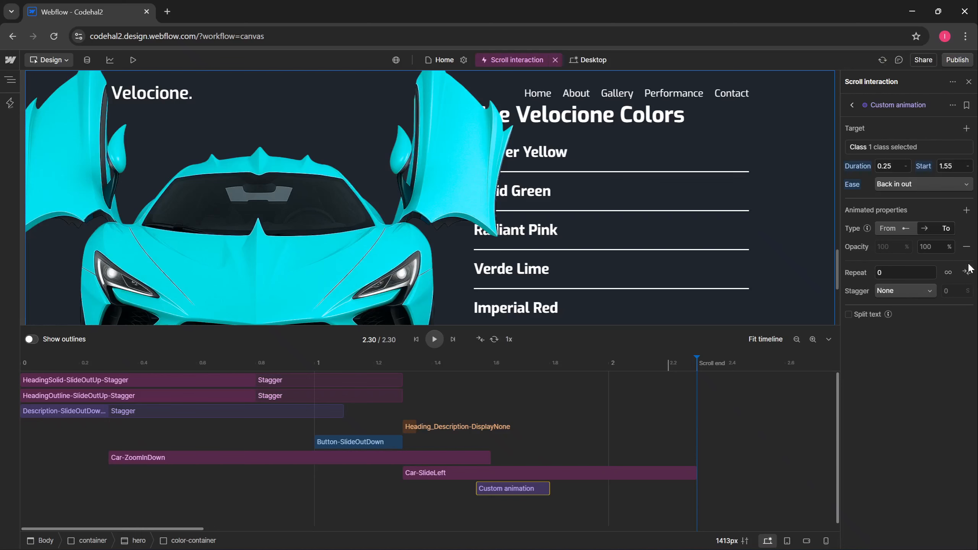
click(966, 211)
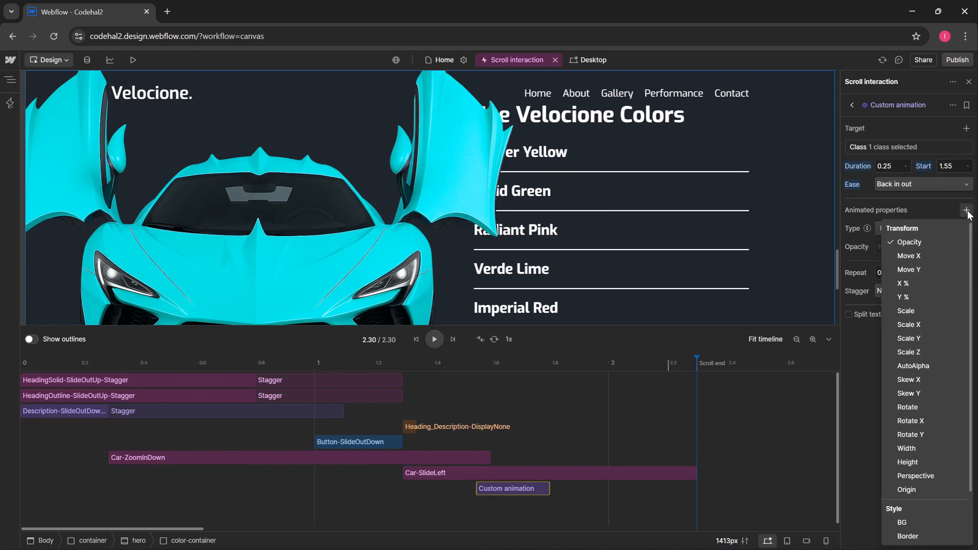
click(914, 282)
click(923, 380)
click(863, 389)
click(893, 228)
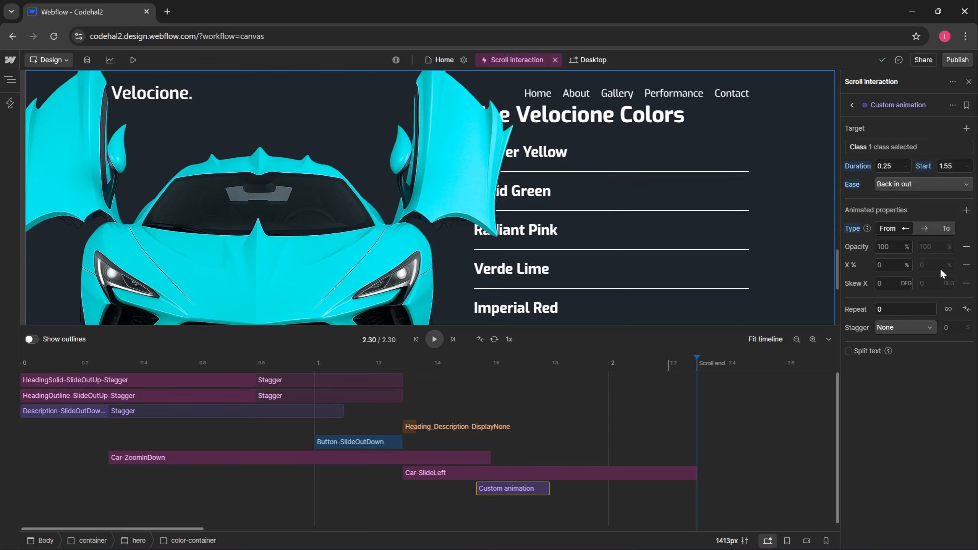
- Set the starting values to opacity 0, X -50% and skew -45°
click(886, 246)
key(BackSpace)
text(0)
key(Tab)
key(BackSpace)
text(-50)
key(Return)
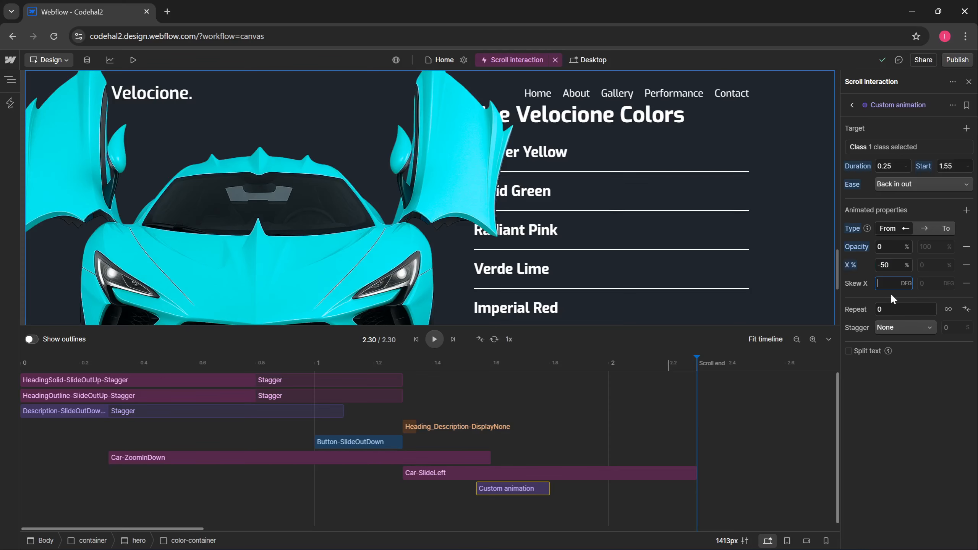
key(Return)
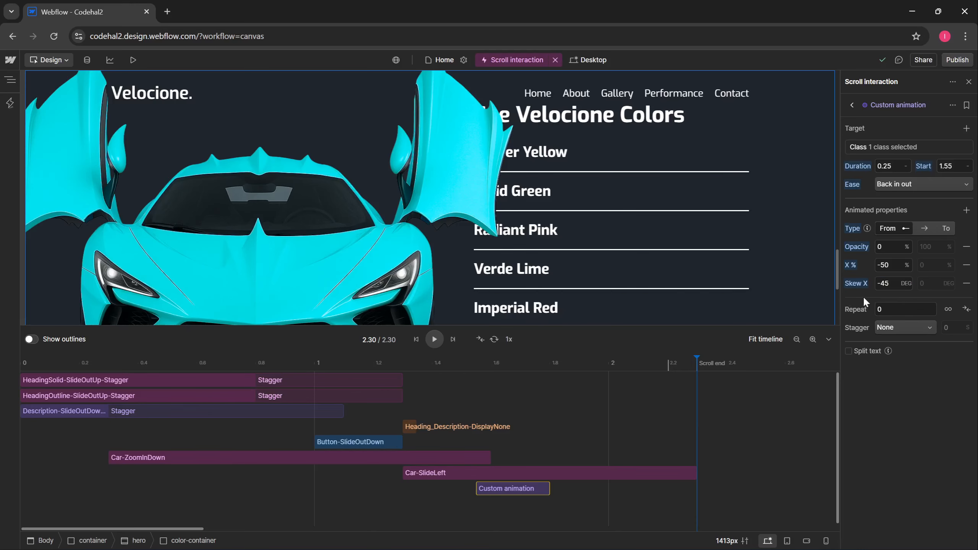
scroll(772, 245, up, 5)
scroll(770, 237, down, 3)
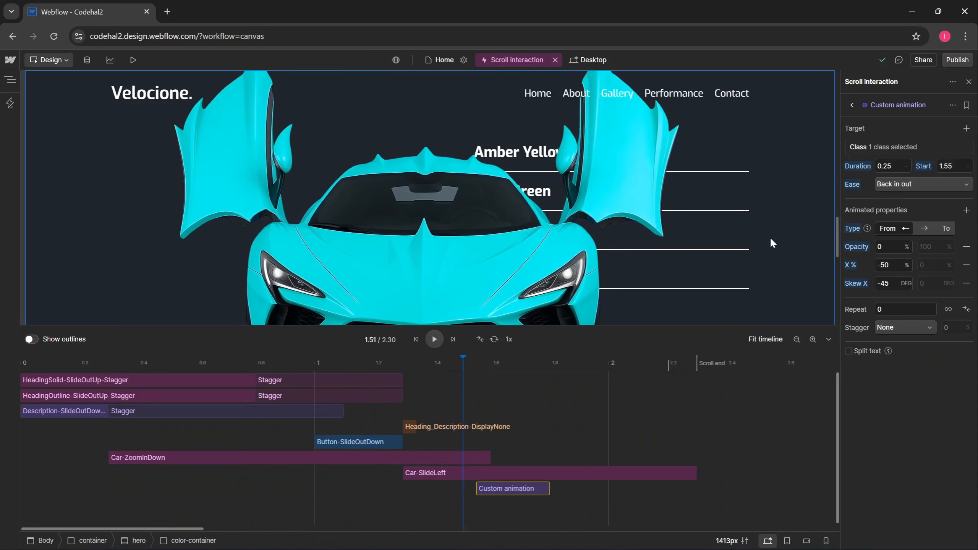
scroll(769, 237, up, 1)
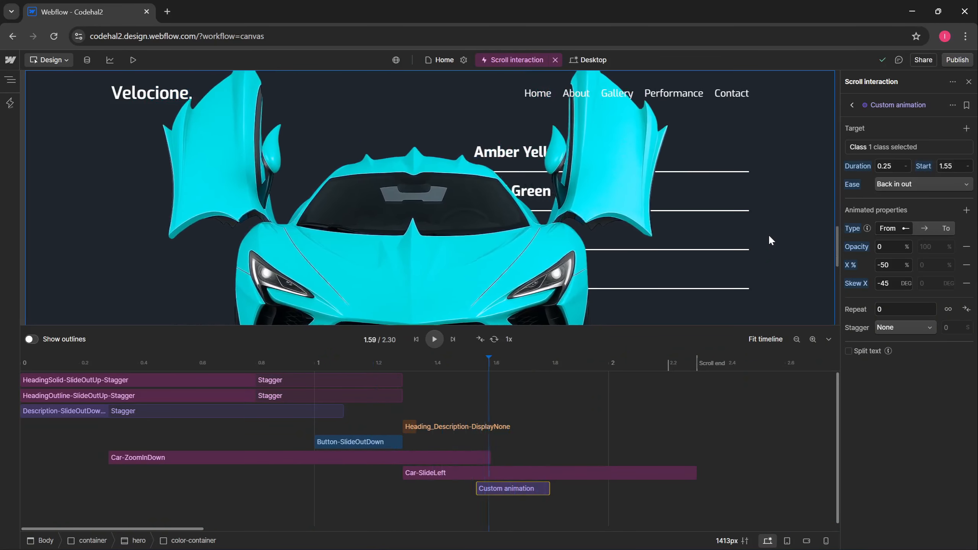
scroll(769, 237, down, 1)
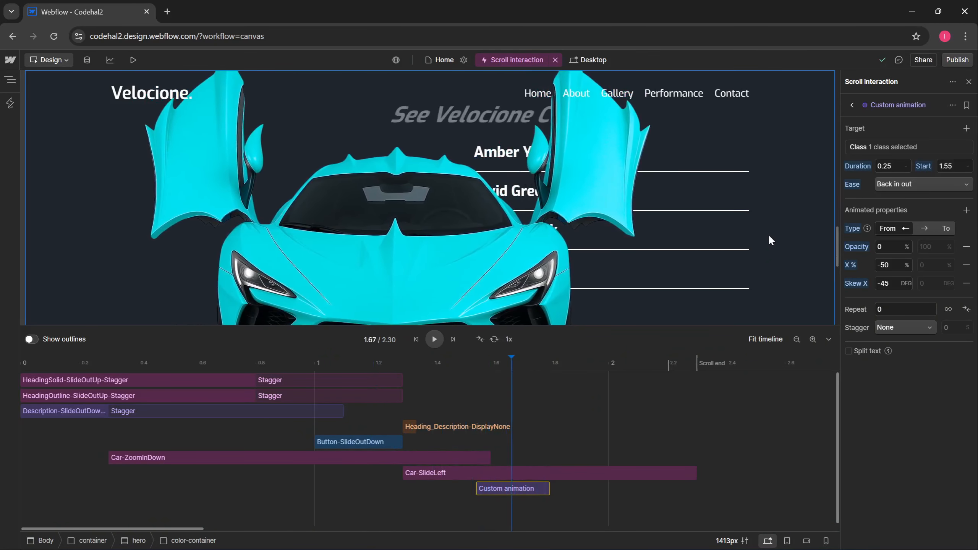
scroll(770, 237, down, 1)
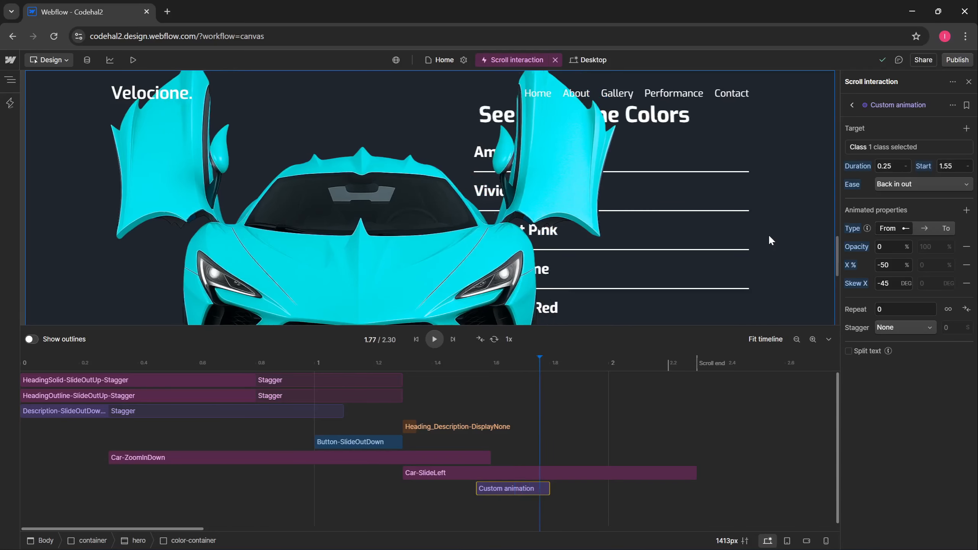
- Rename the custom animation ColorTitle-SlideInLeft
click(952, 105)
click(944, 126)
text(ColorTitle-SlideInLeft)
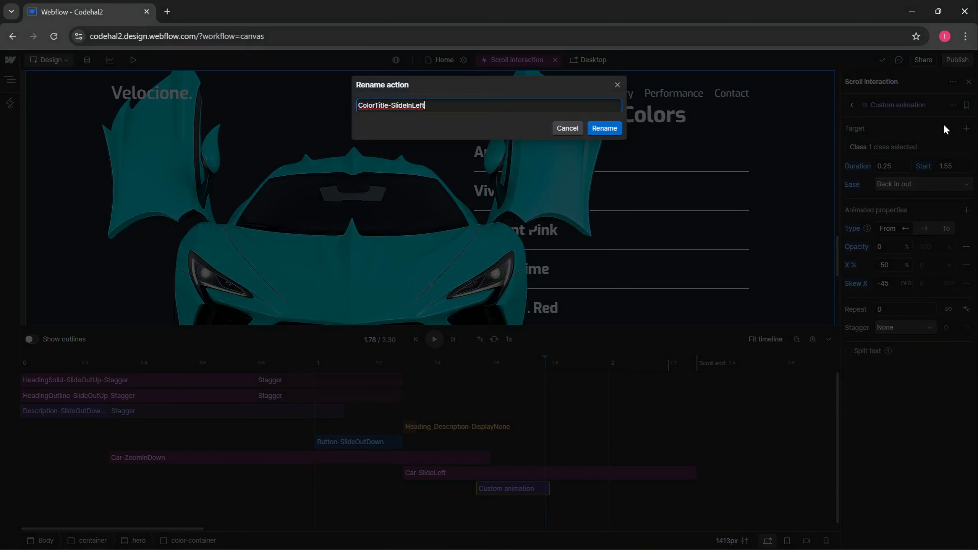
click(616, 130)
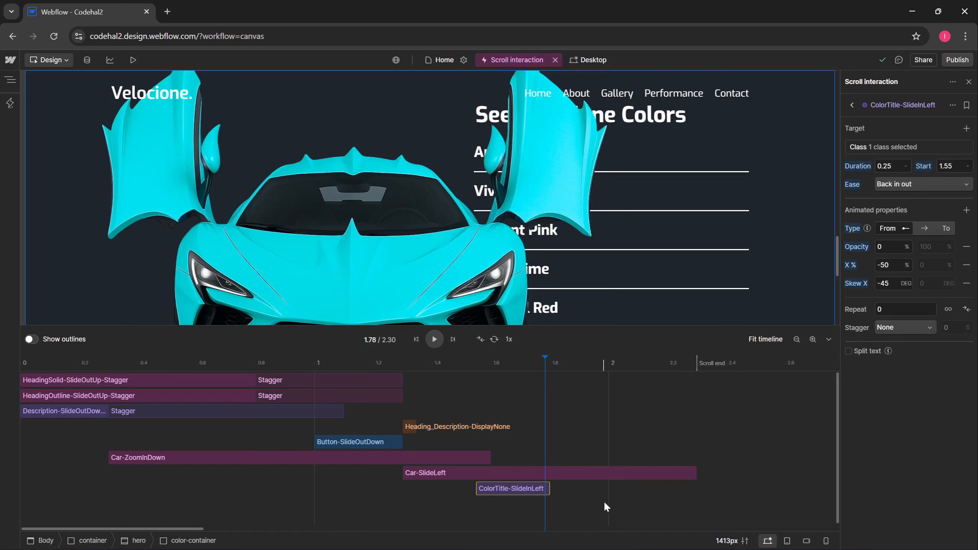
- Duplicate ColorTitle-SlideInLeft and colour the copy orange
key(ctrl+d)
click(531, 503)
right_click(537, 503)
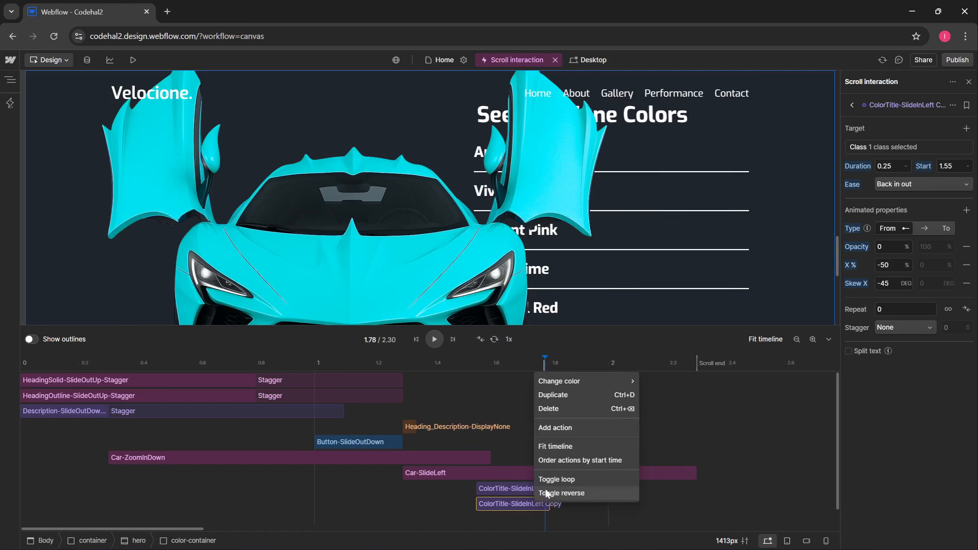
mouse_move(554, 377)
click(674, 417)
- Retarget the copy from color-title to the color-detail class
click(928, 152)
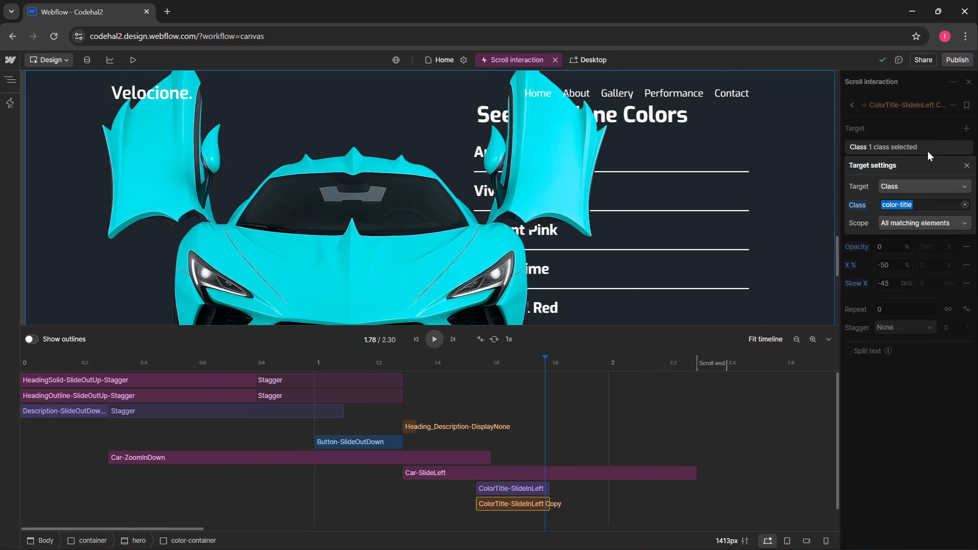
click(965, 206)
text(color)
click(924, 250)
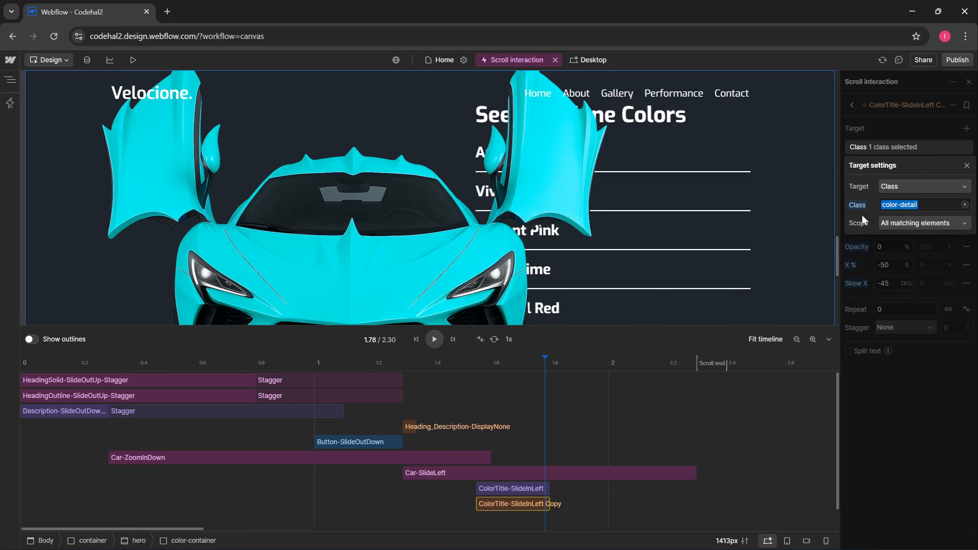
click(861, 241)
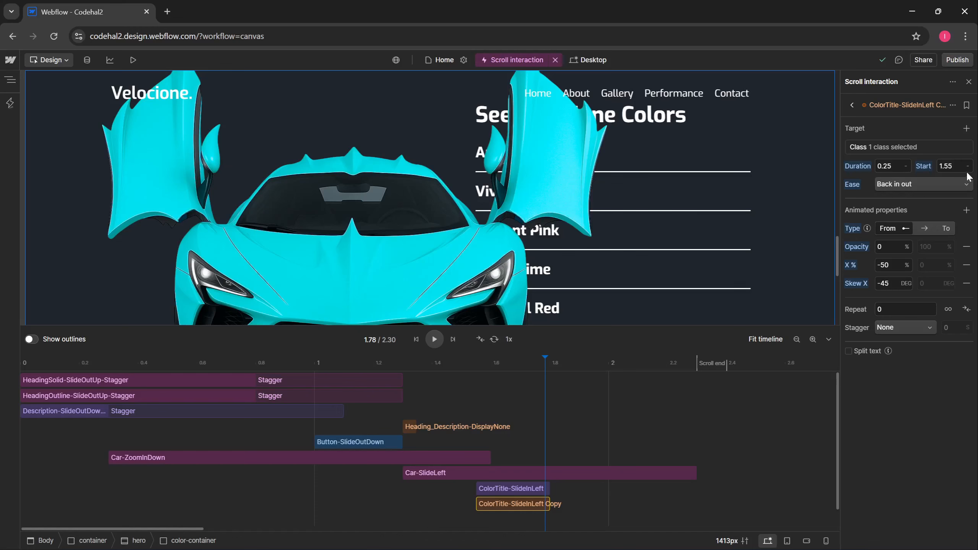
click(950, 166)
key(Return)
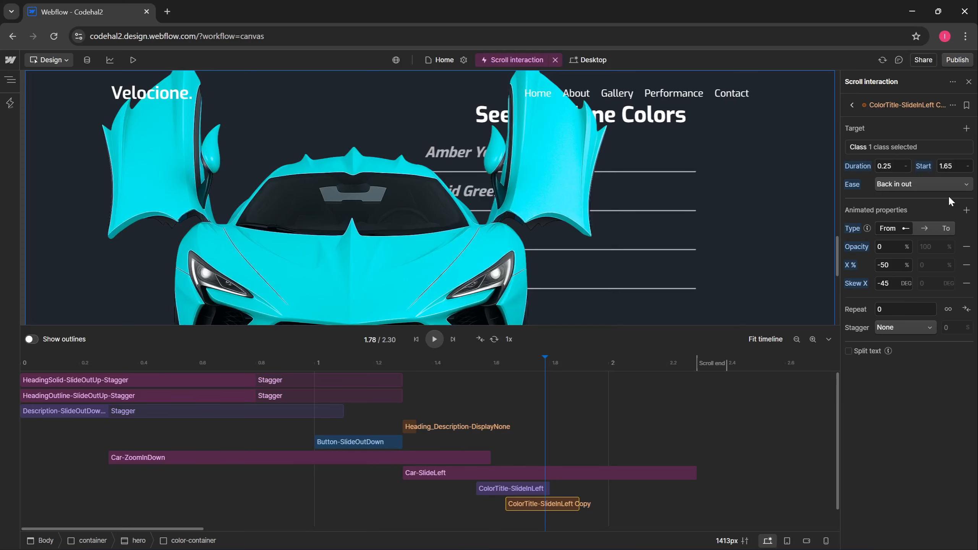
click(967, 284)
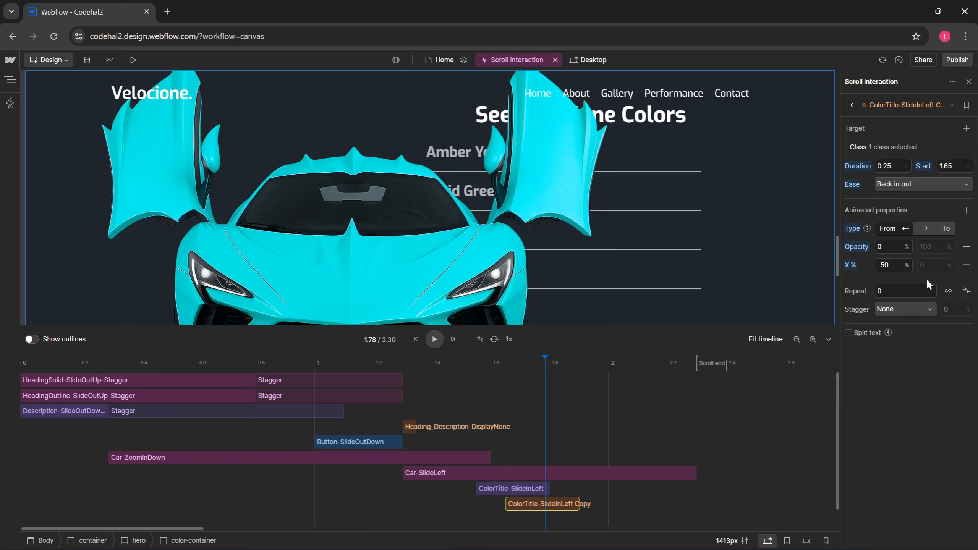
click(889, 265)
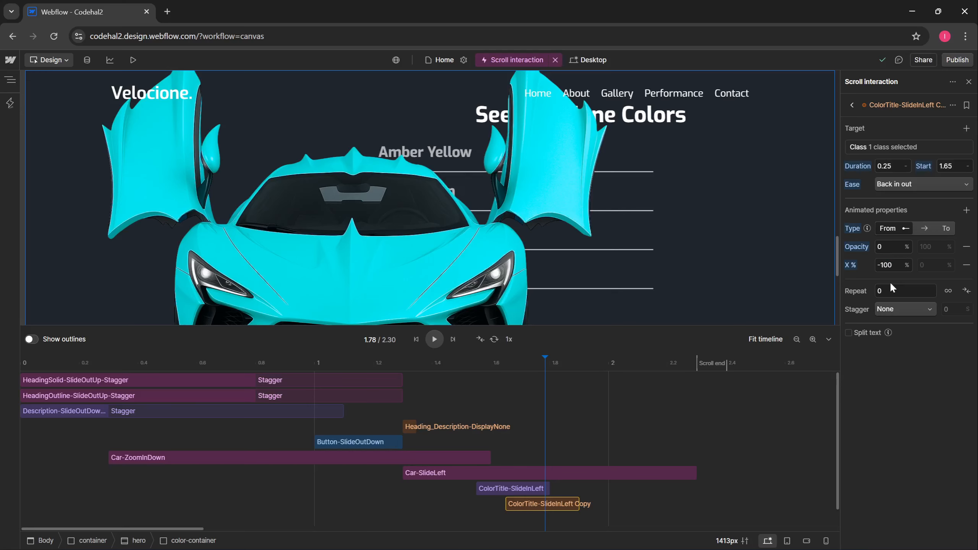
click(903, 309)
click(901, 323)
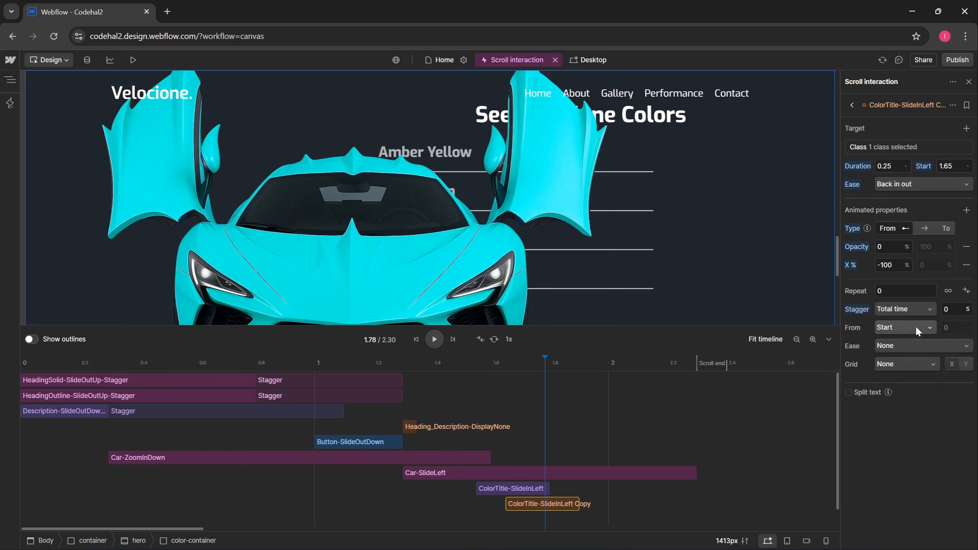
click(953, 312)
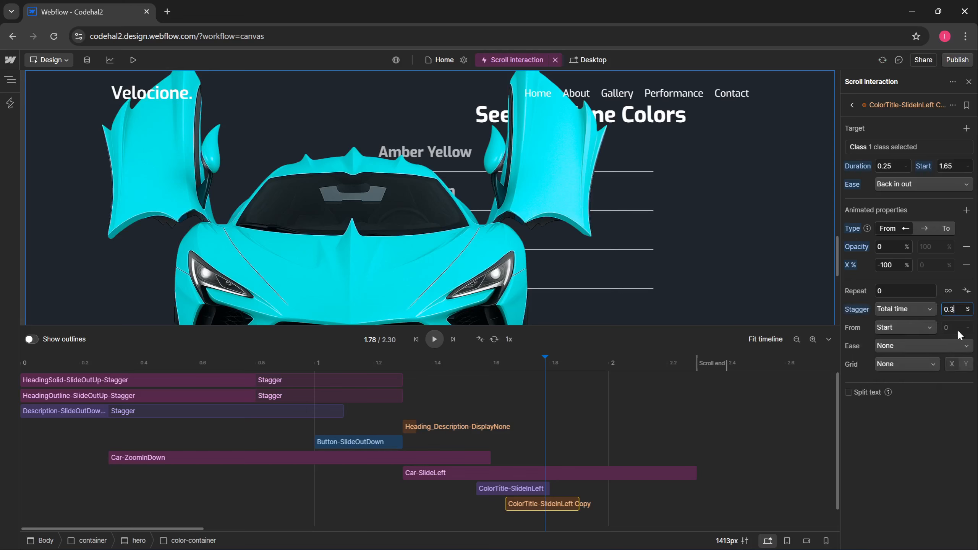
key(Return)
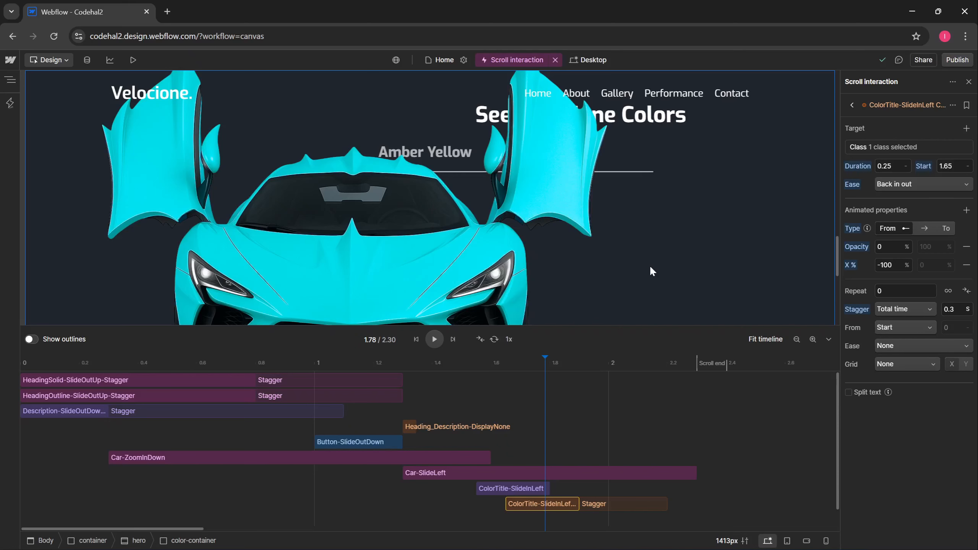
scroll(716, 243, up, 3)
scroll(755, 207, down, 2)
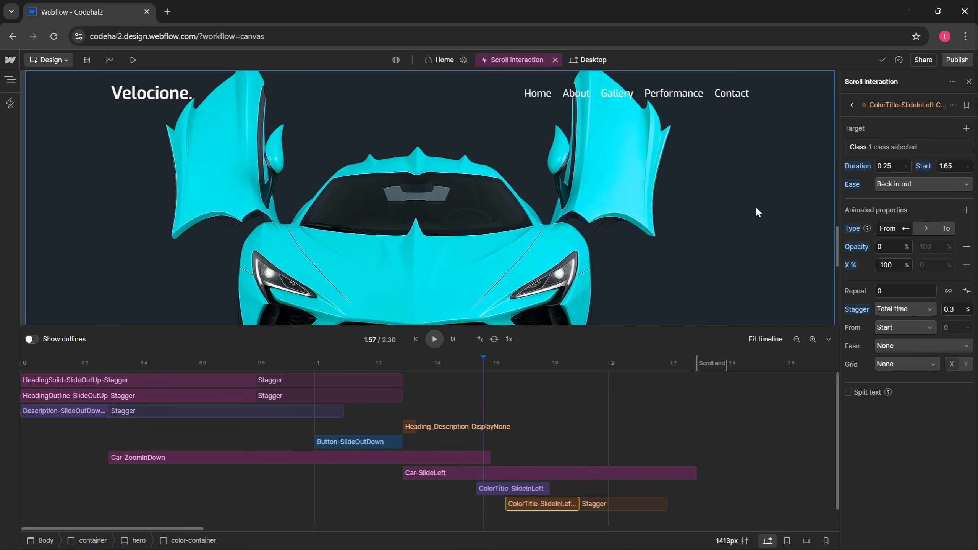
scroll(756, 210, down, 2)
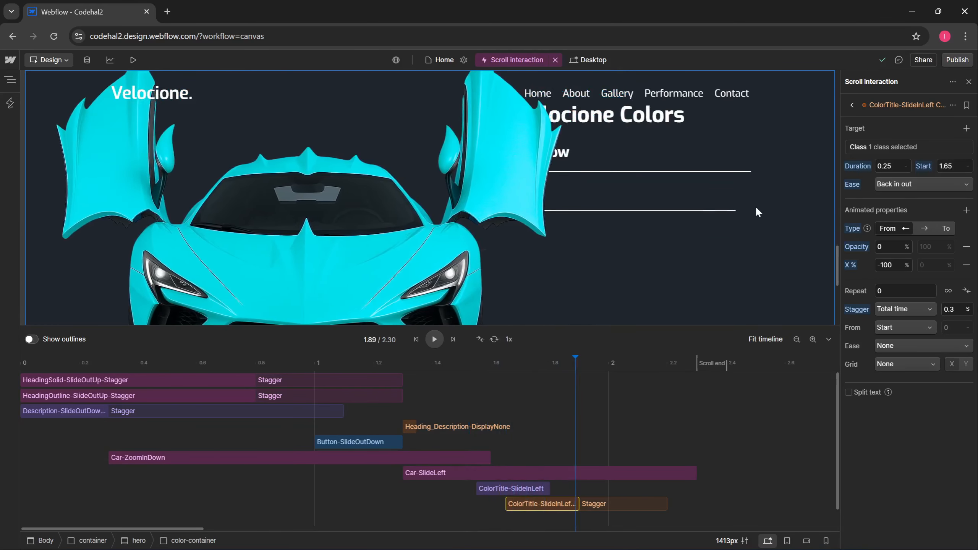
scroll(755, 206, down, 2)
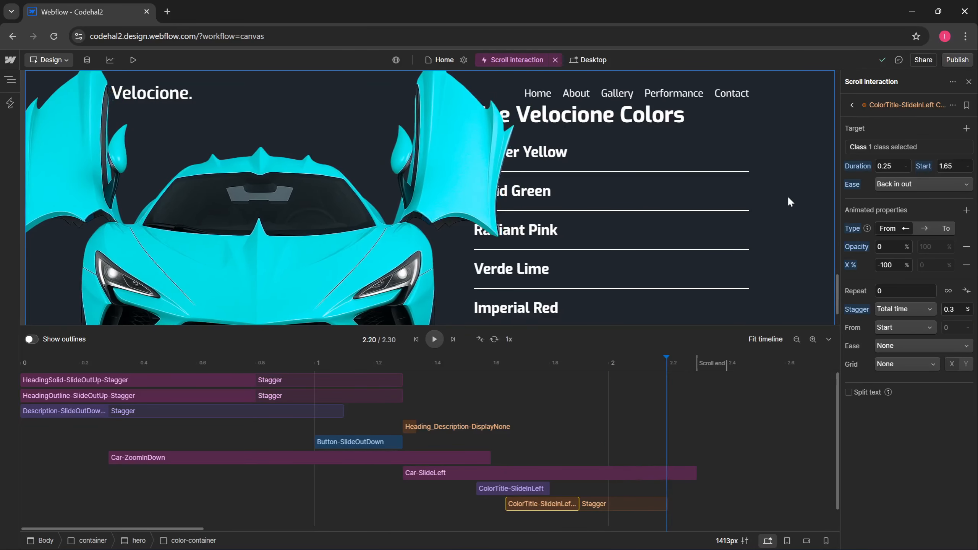
scroll(788, 195, up, 1)
scroll(791, 200, up, 3)
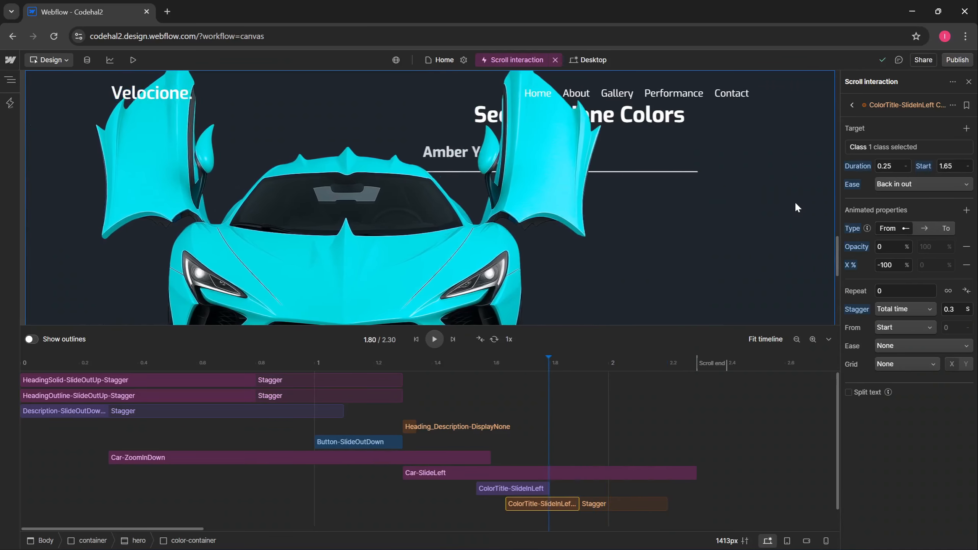
scroll(798, 199, down, 4)
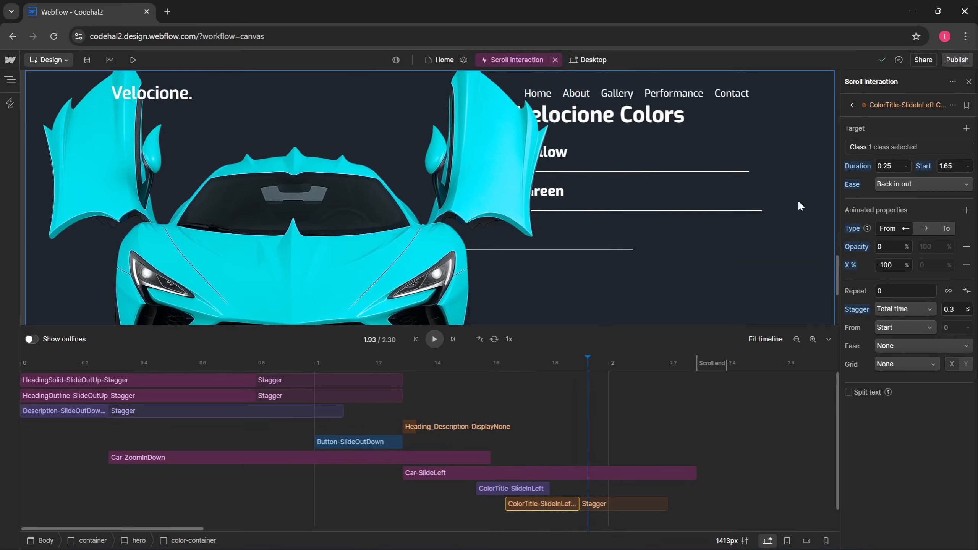
scroll(810, 194, down, 1)
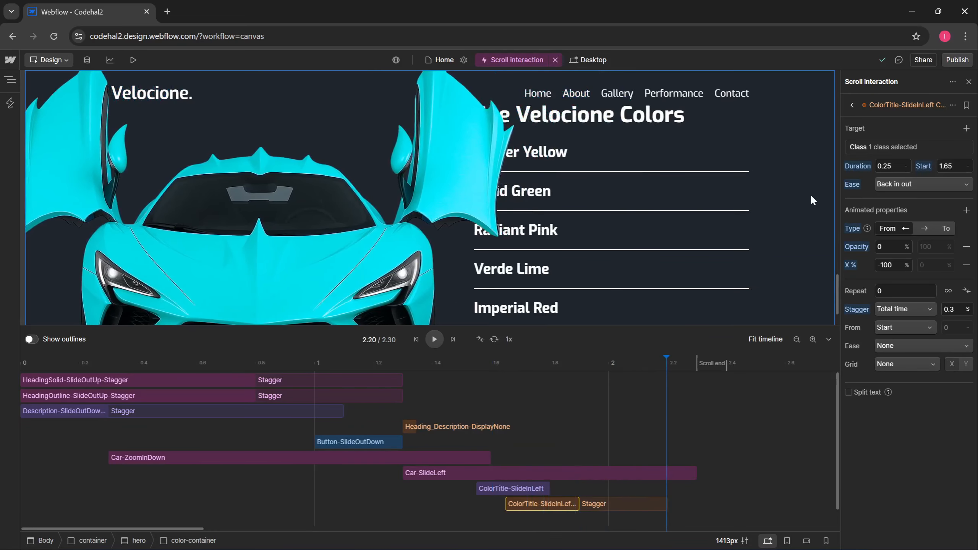
- Rename the stagger action ColorDetail-SlideInLeft-Stagger
click(952, 104)
click(947, 123)
key(ctrl+v)
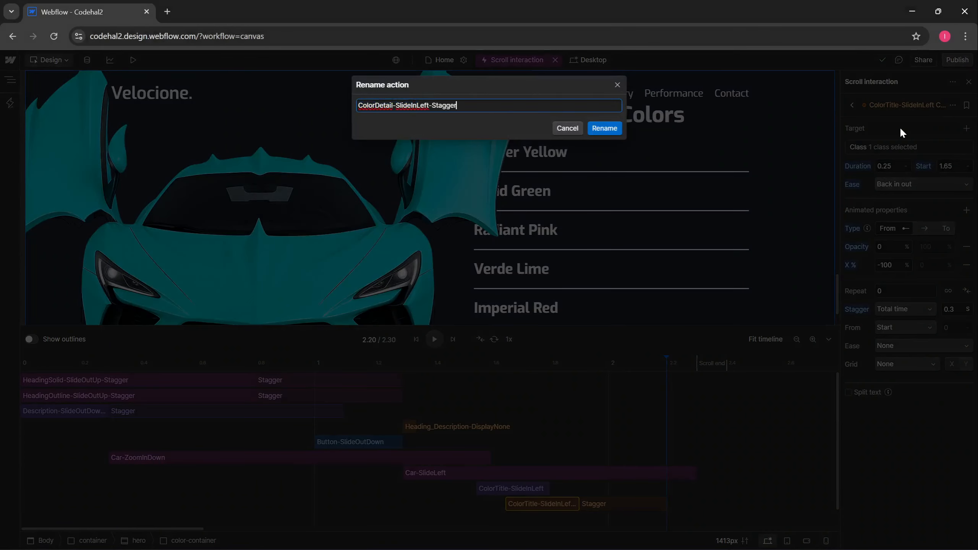
key(Return)
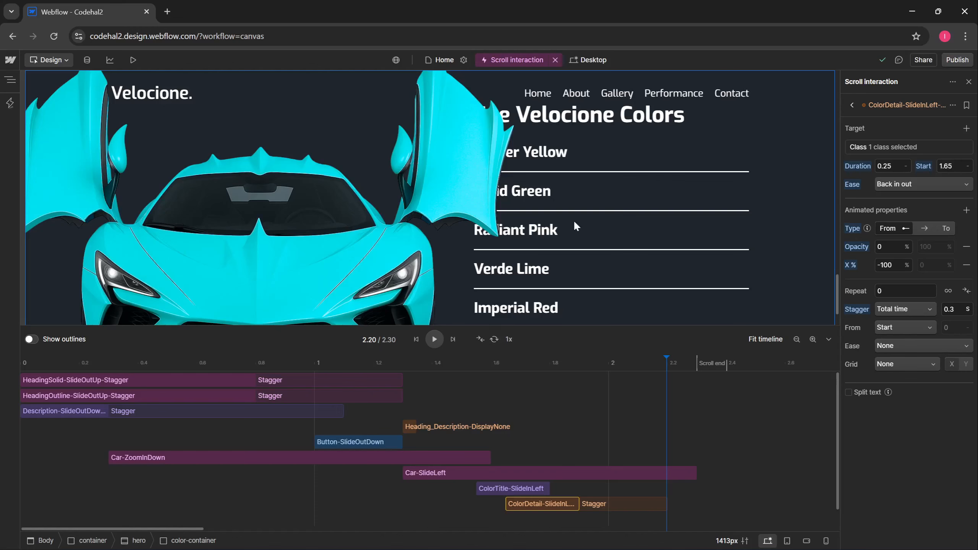
- Duplicate the ColorDetail stagger action and tag the copy blue
scroll(713, 463, down, 1)
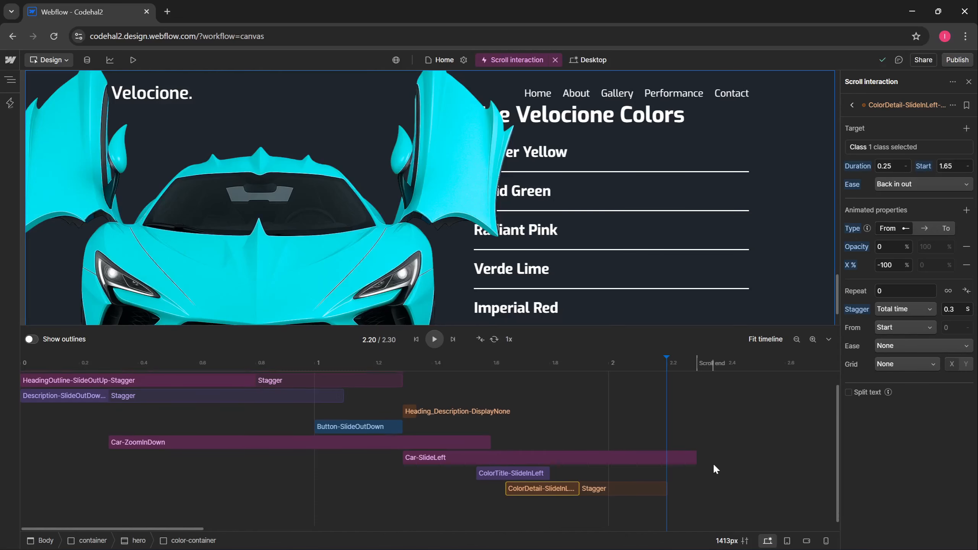
key(ctrl+d)
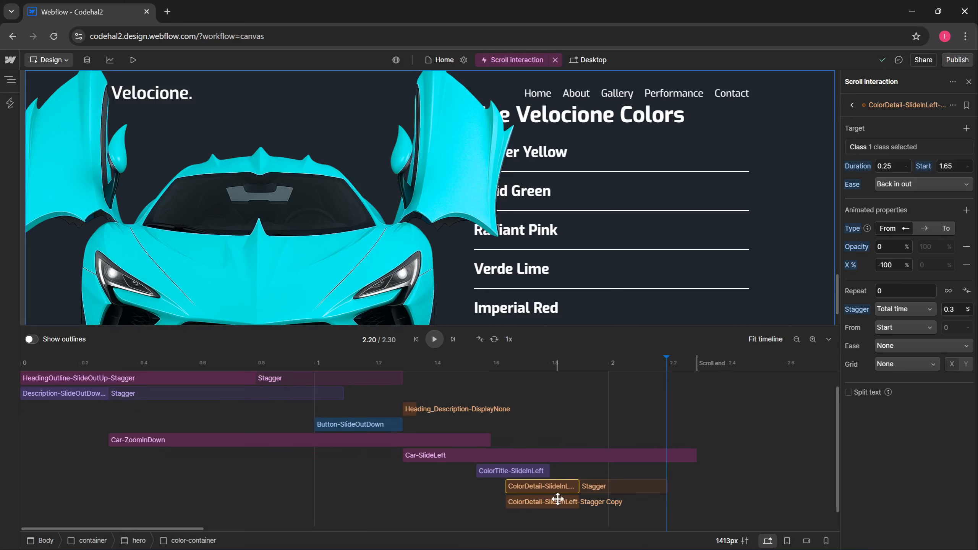
right_click(559, 497)
mouse_move(638, 377)
click(690, 392)
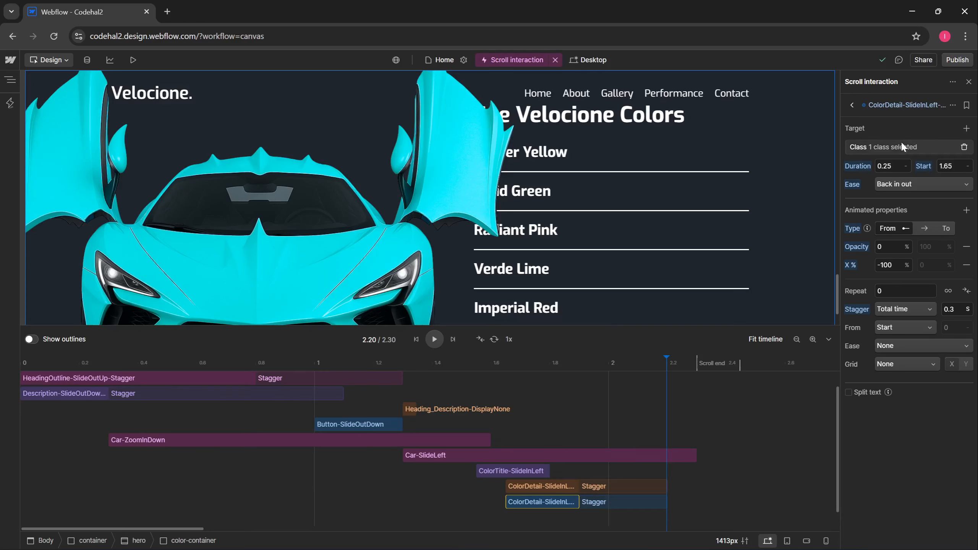
- Retarget the copy to the color-name class, starting at 1.75 s
click(901, 146)
click(965, 207)
scroll(924, 309, down, 2)
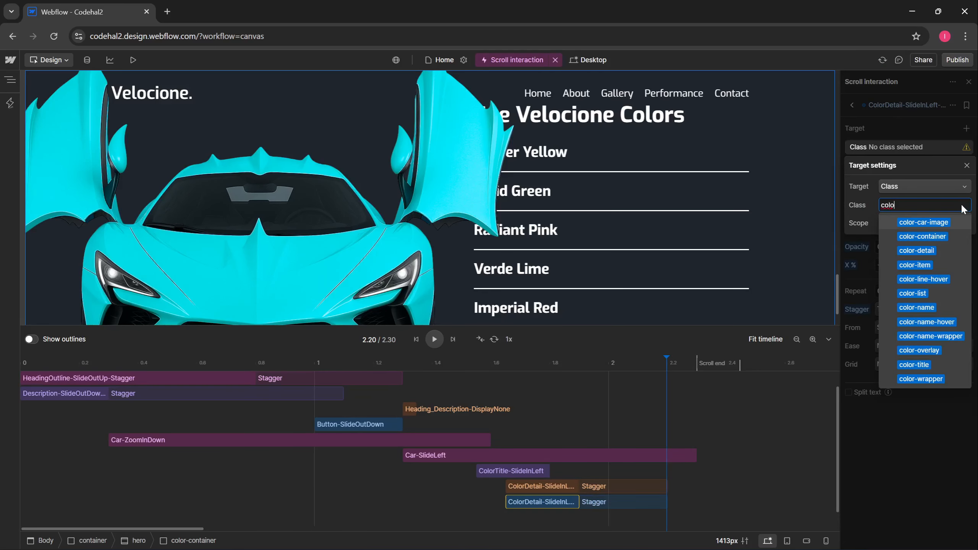
click(916, 308)
click(861, 242)
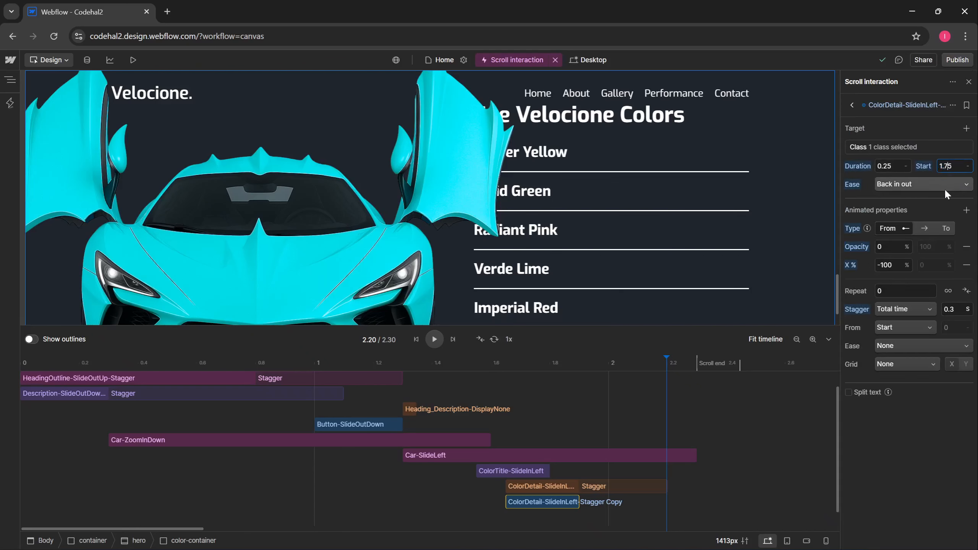
key(Return)
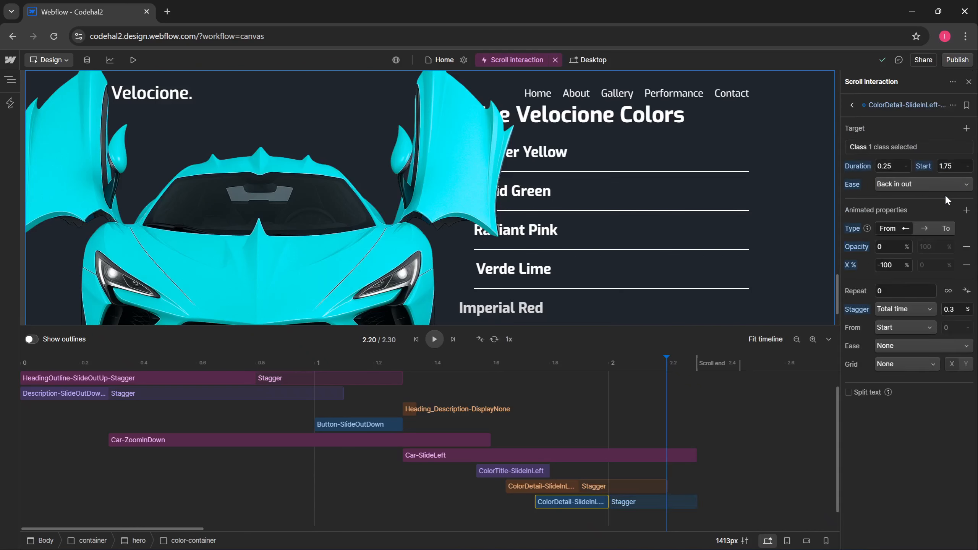
- Replace X % with Move X -100 px and Skew X -45° starting values
click(967, 265)
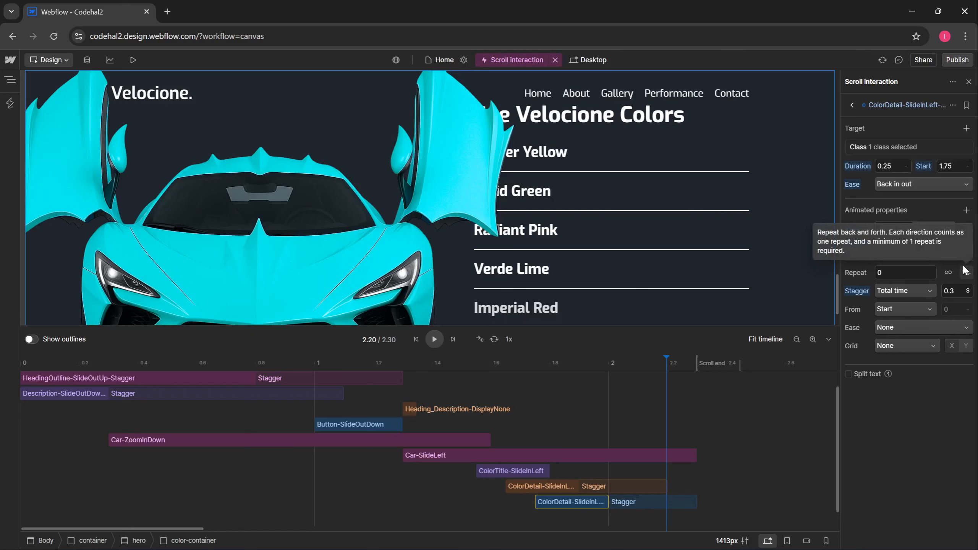
click(967, 210)
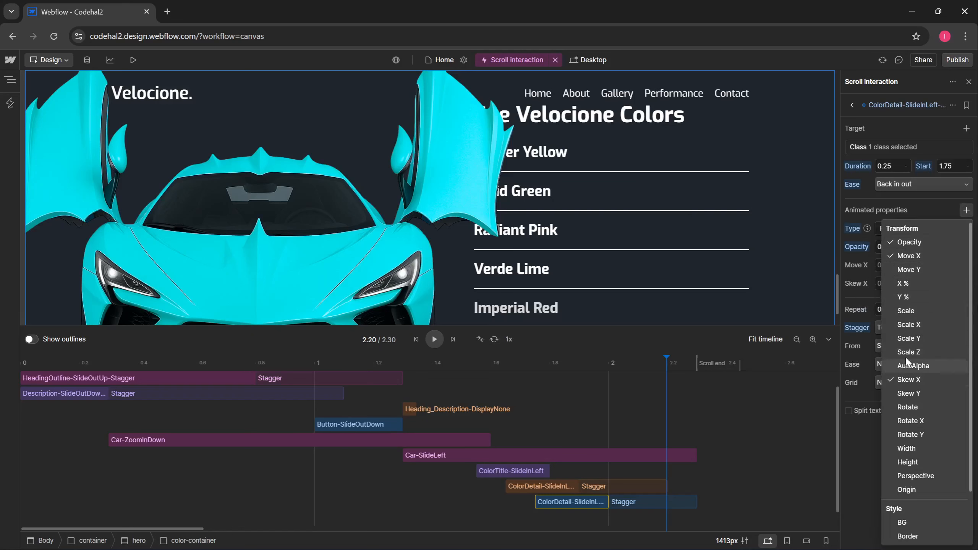
click(863, 295)
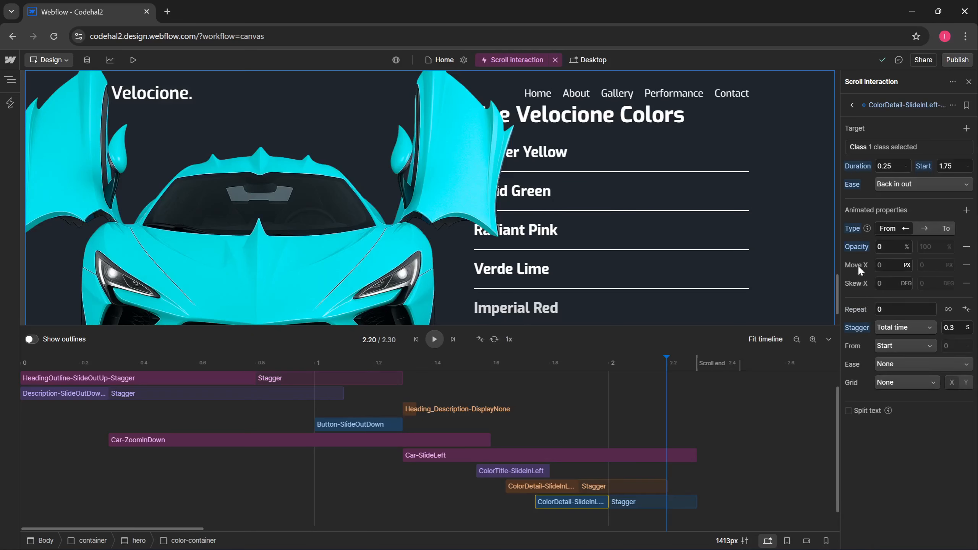
click(886, 265)
click(887, 284)
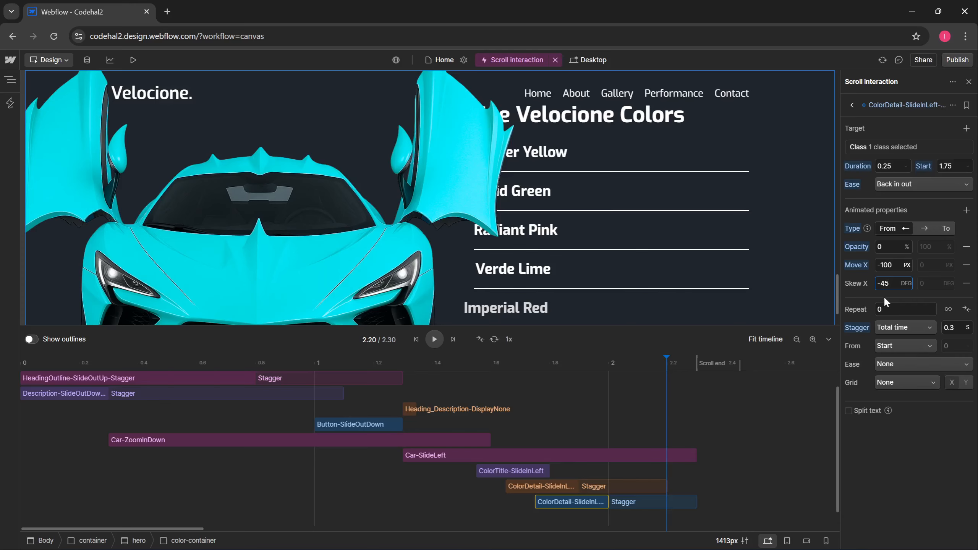
key(Return)
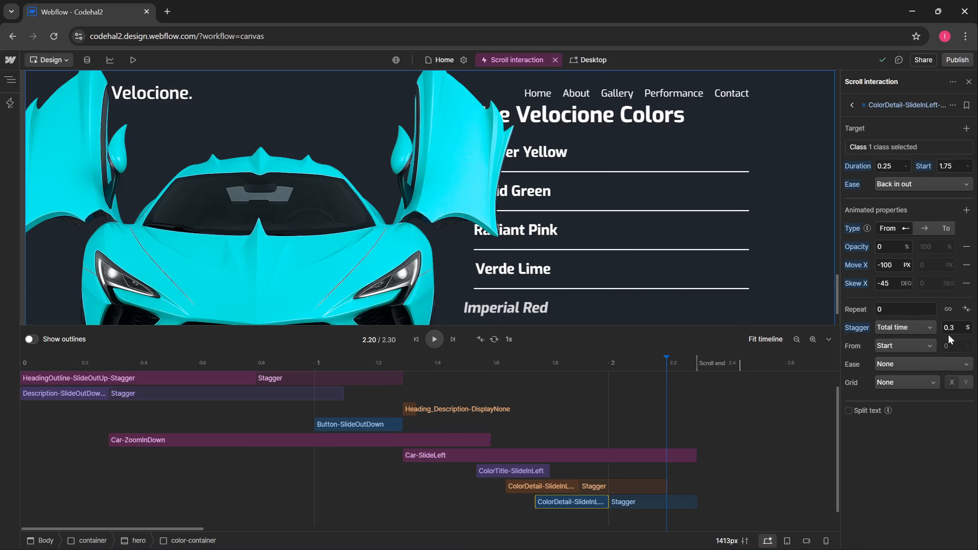
scroll(786, 231, up, 6)
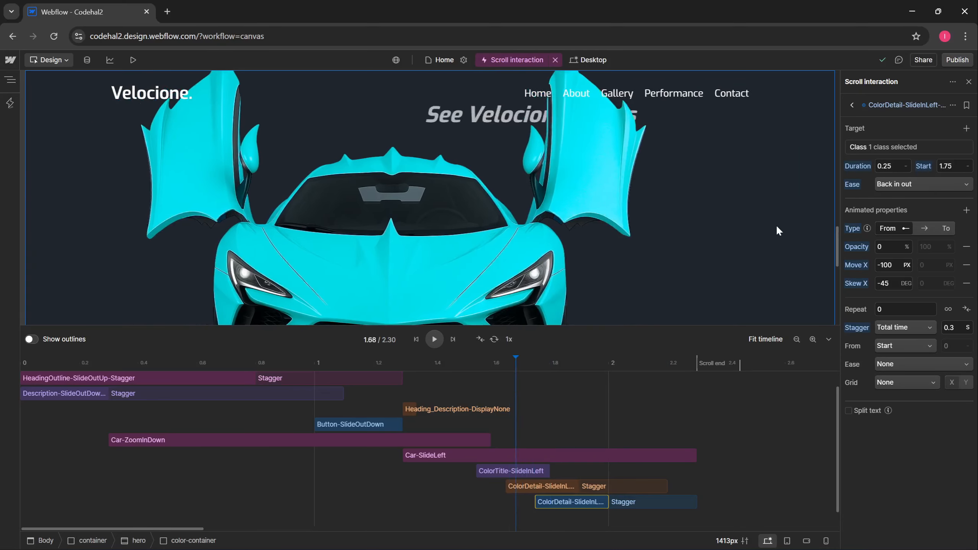
scroll(776, 223, down, 5)
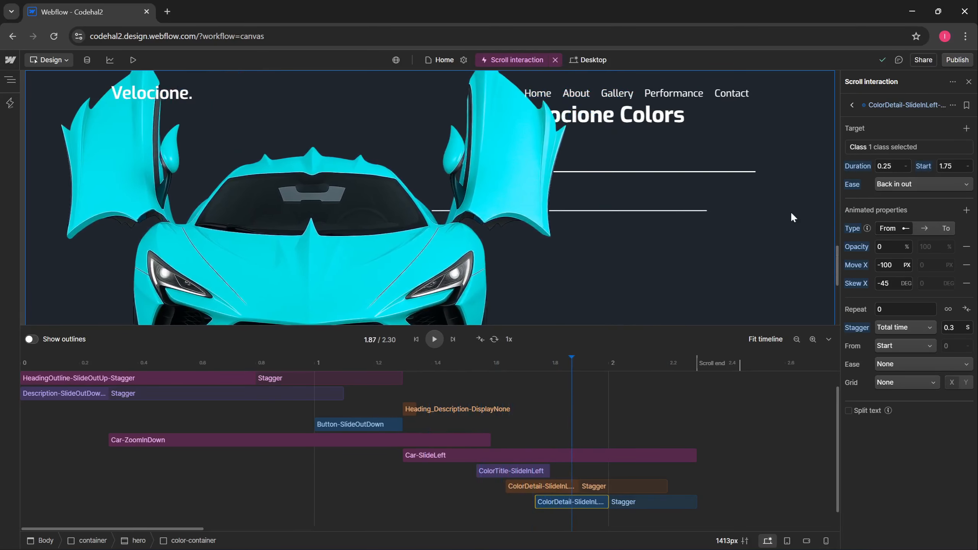
scroll(794, 211, down, 1)
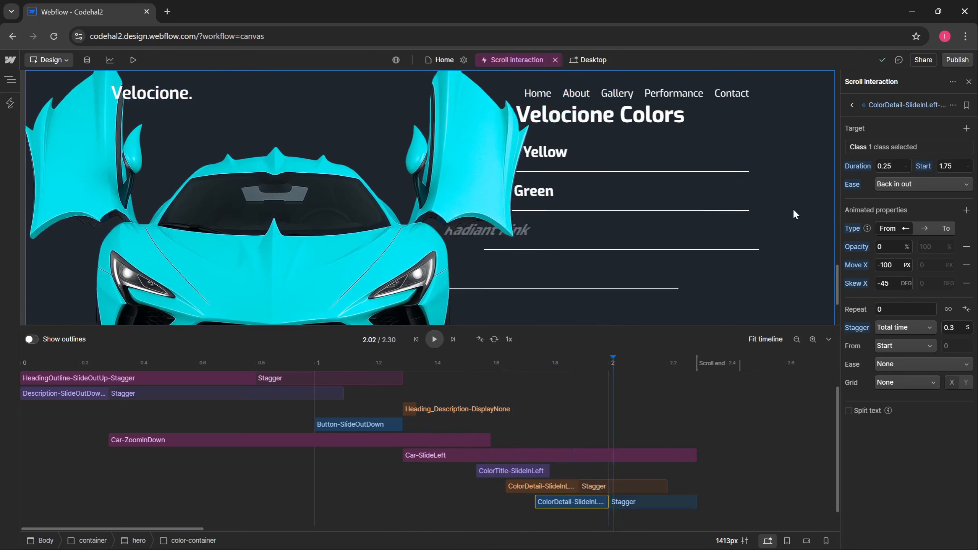
- Scroll the page to preview the colour names sliding in skewed and staggered
scroll(793, 208, down, 3)
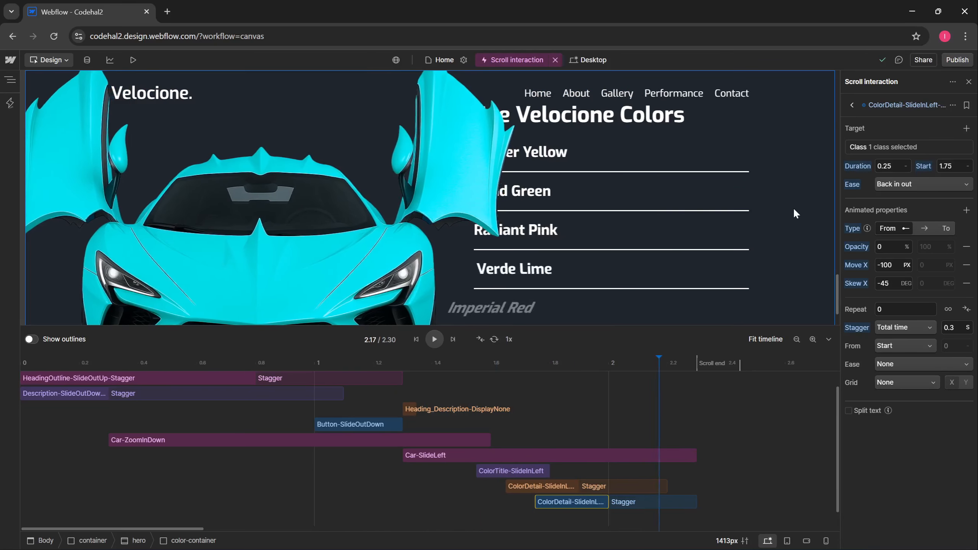
scroll(793, 210, up, 3)
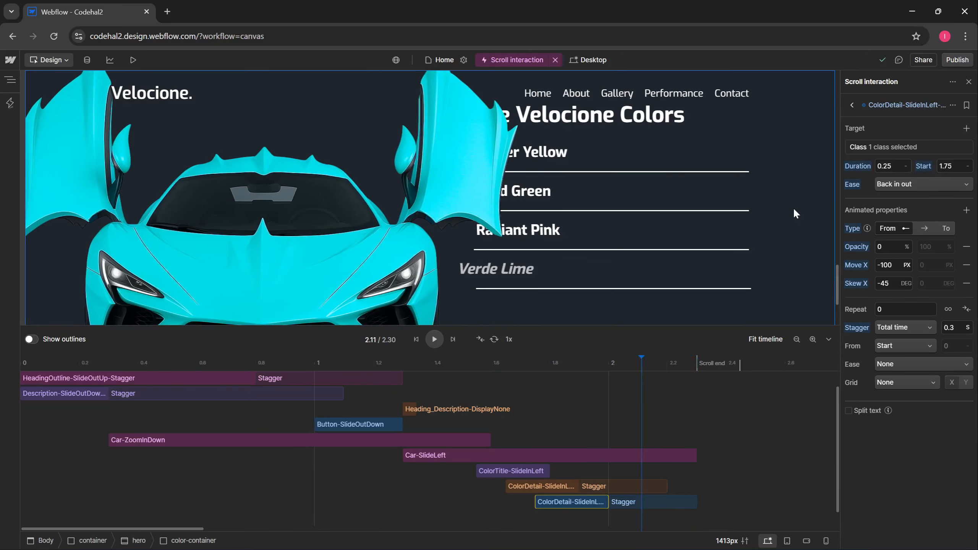
scroll(793, 211, up, 1)
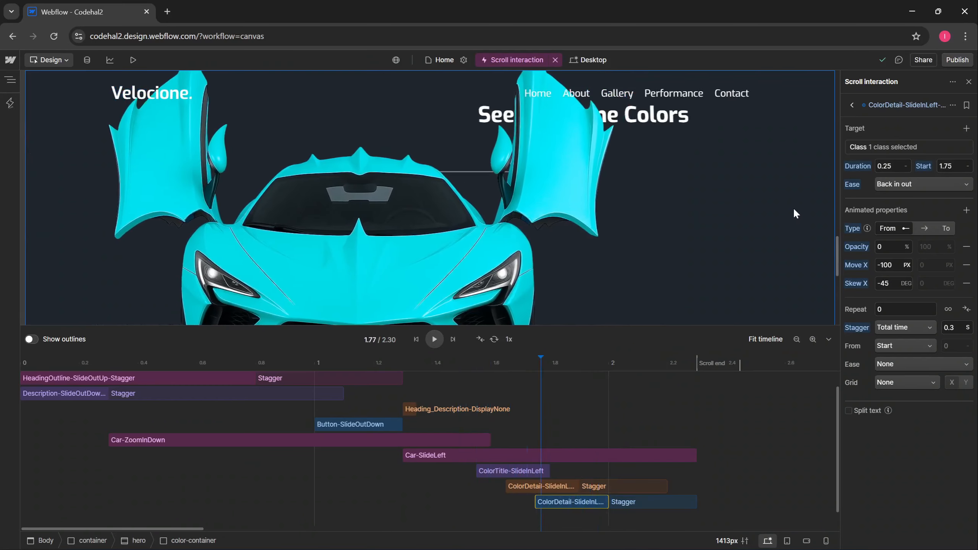
scroll(794, 208, down, 5)
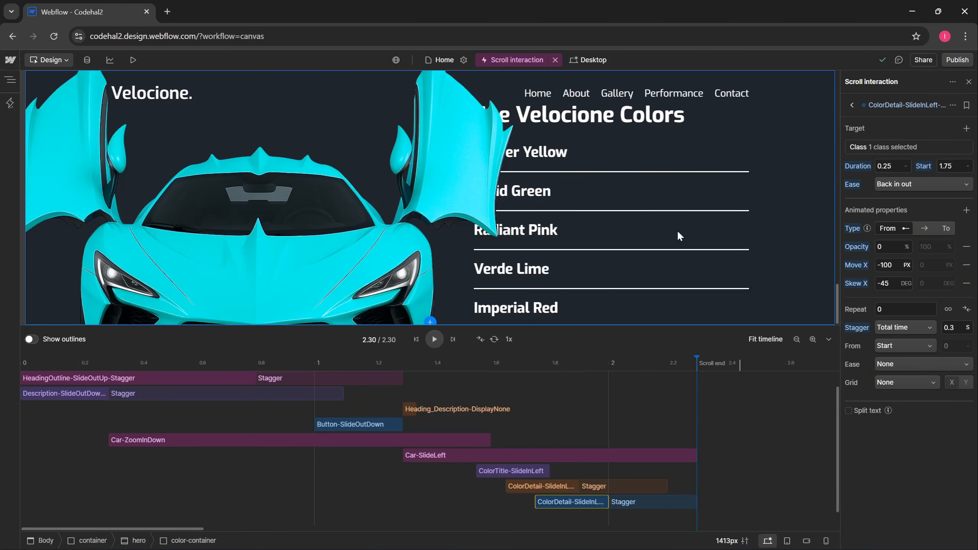
scroll(682, 228, up, 7)
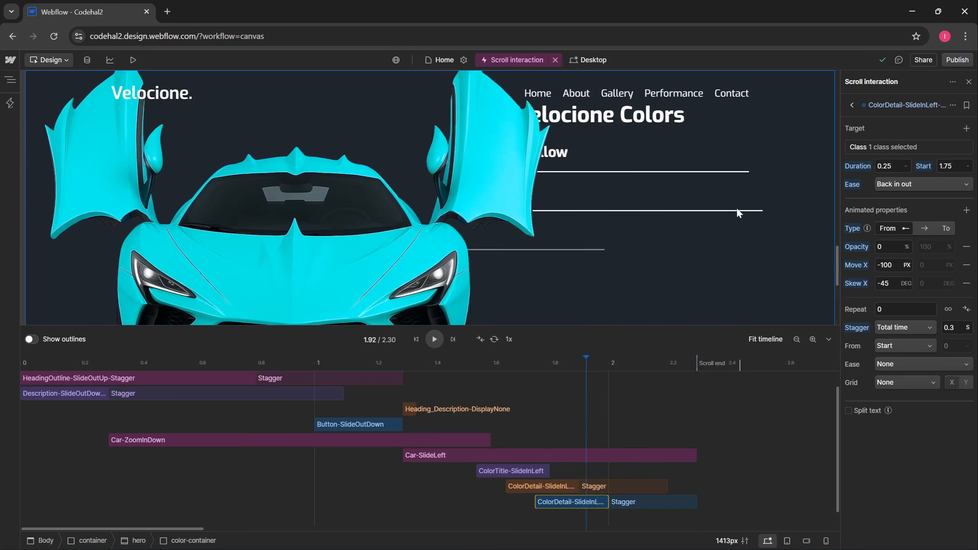
scroll(746, 204, down, 1)
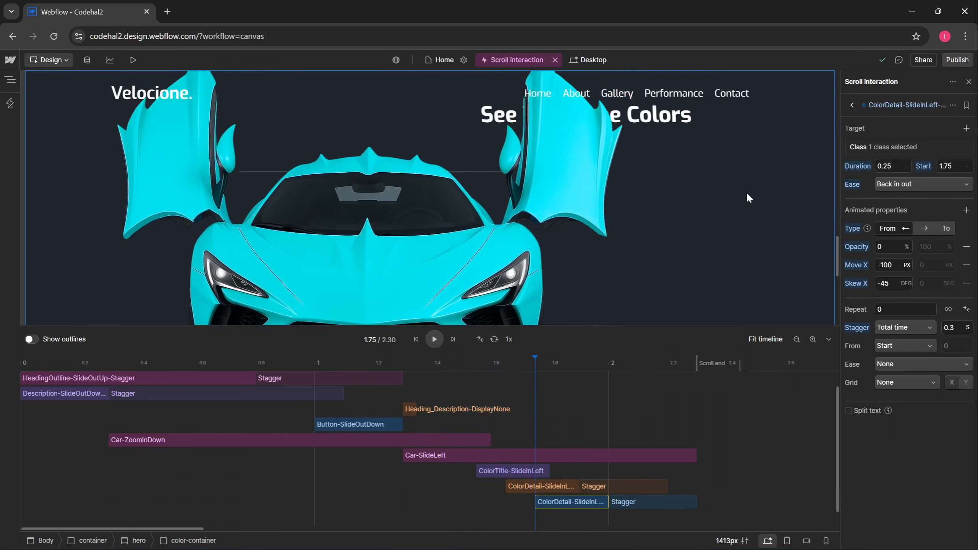
scroll(748, 190, down, 5)
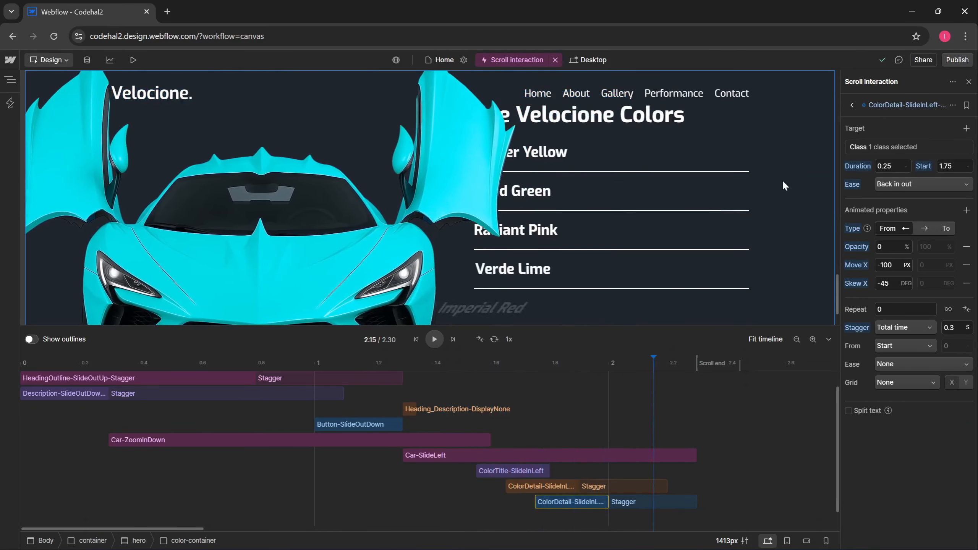
scroll(787, 178, up, 7)
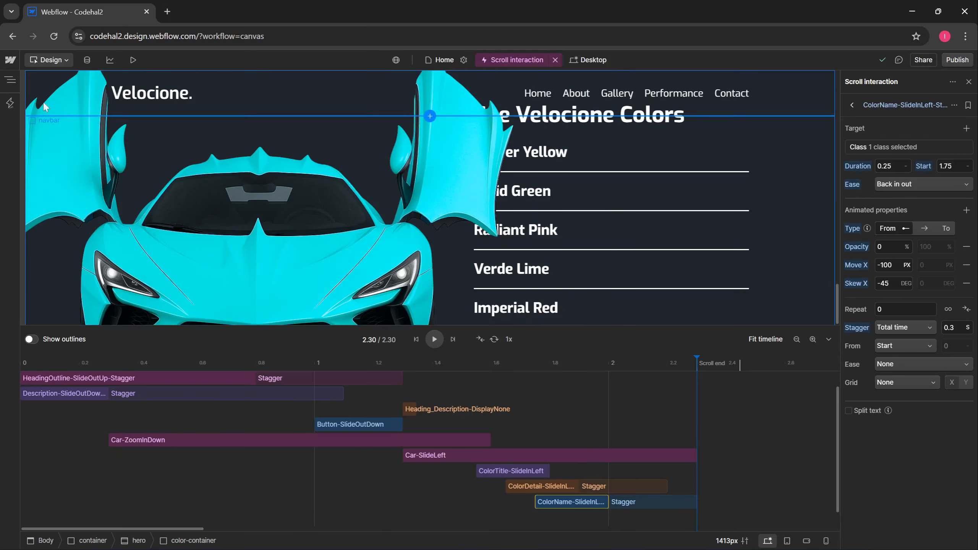
- Inspect color-container's children in the Navigator, then close it and widen the canvas to 1413px
click(10, 79)
click(41, 169)
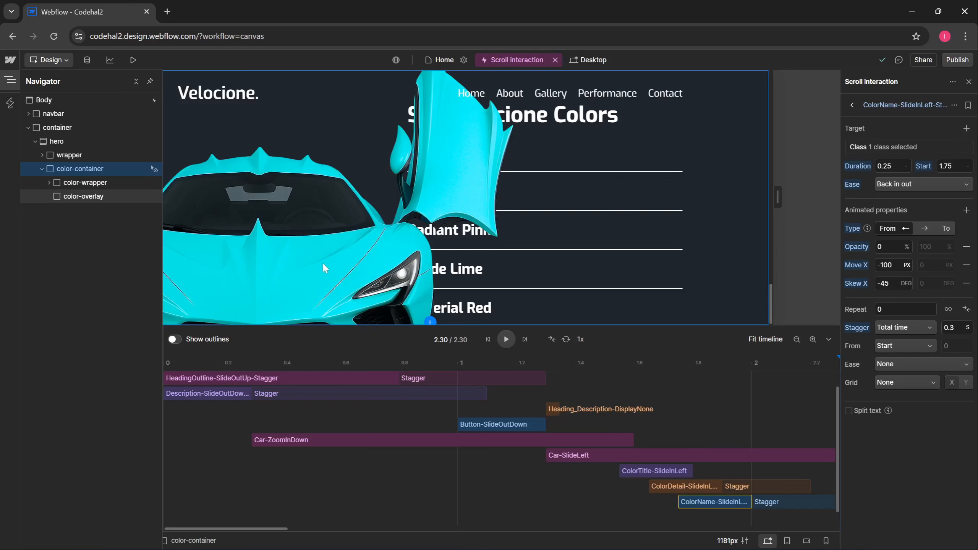
click(10, 81)
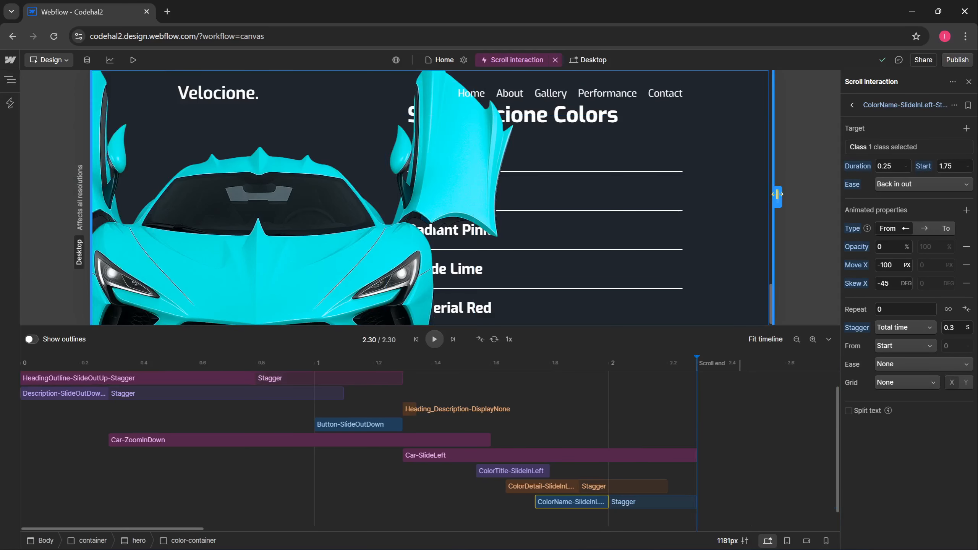
drag(778, 197, 833, 217)
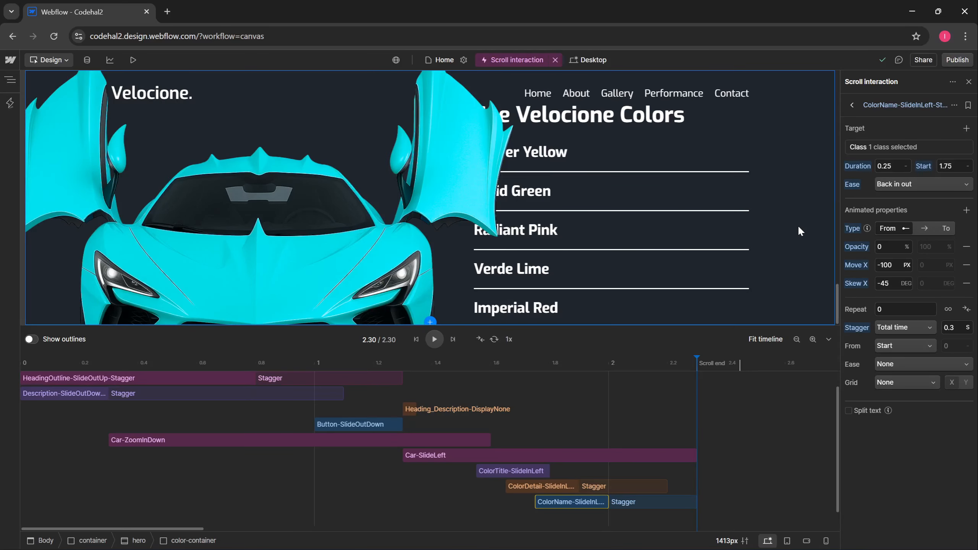
- Duplicate Heading_Description-DisplayNone and move the copy to the last row at 2.25 s
click(410, 409)
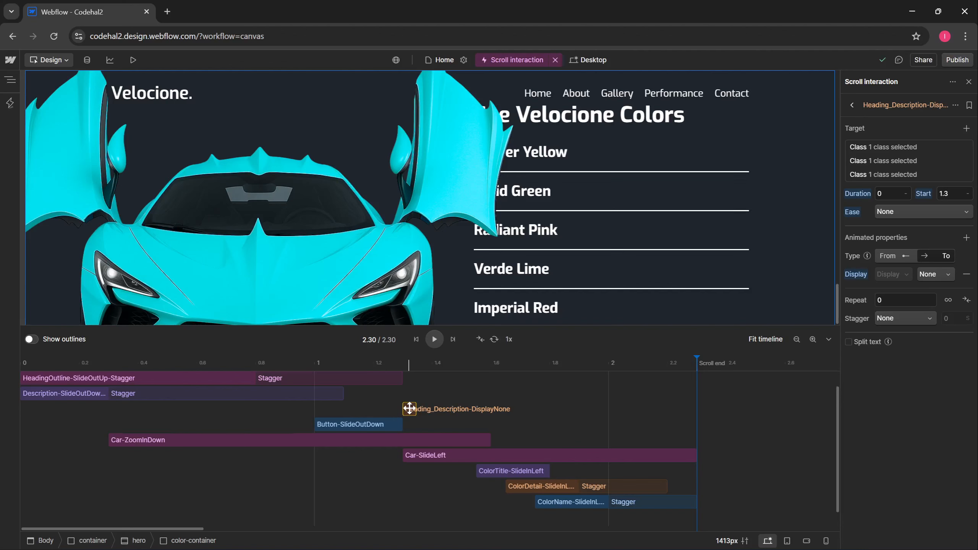
key(ctrl+d)
drag(409, 424, 404, 528)
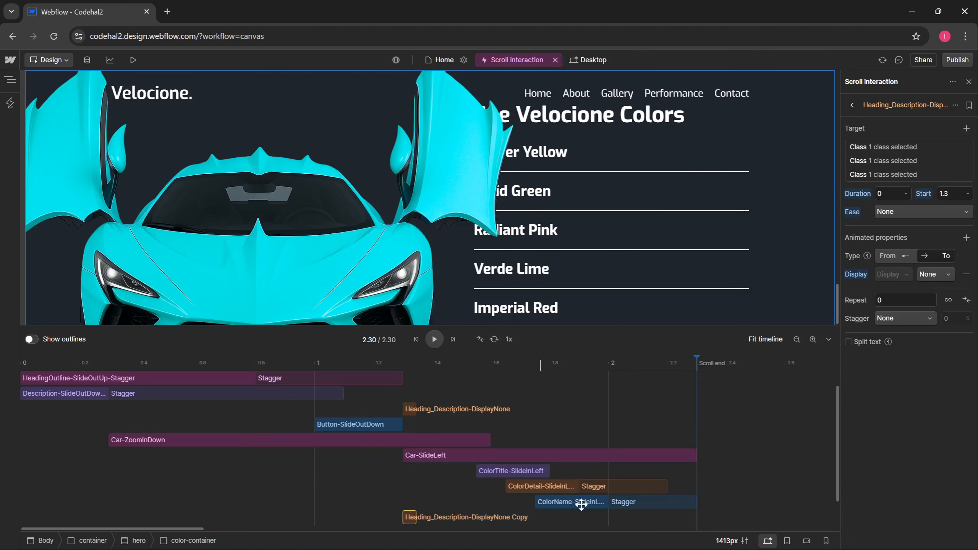
scroll(608, 508, down, 2)
drag(408, 487, 687, 493)
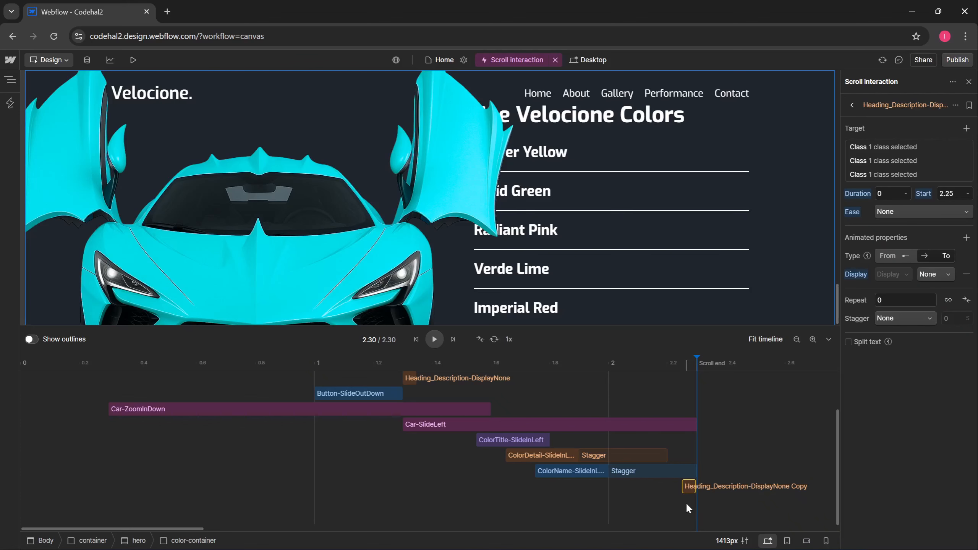
- Make the copy target only the color-overlay class
click(963, 161)
click(964, 161)
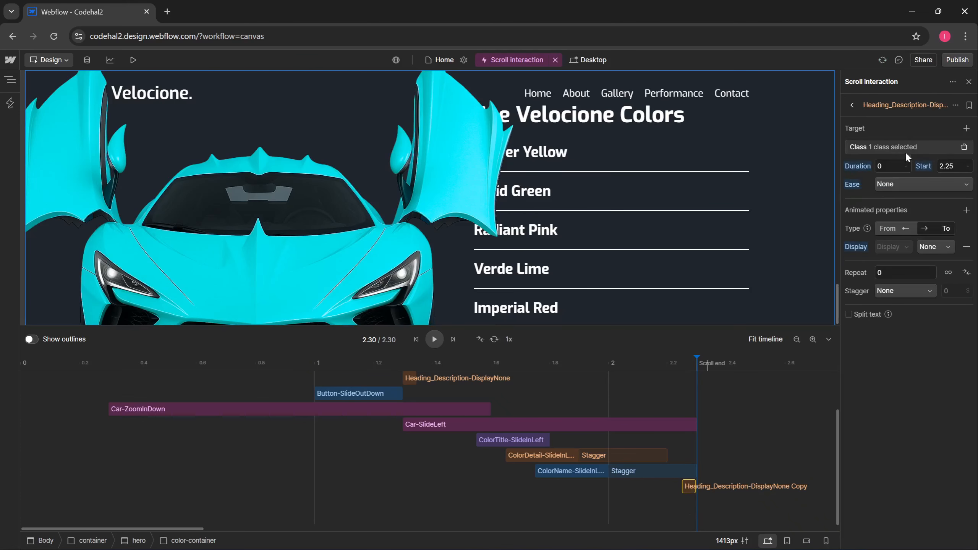
click(898, 149)
click(963, 207)
text(colo)
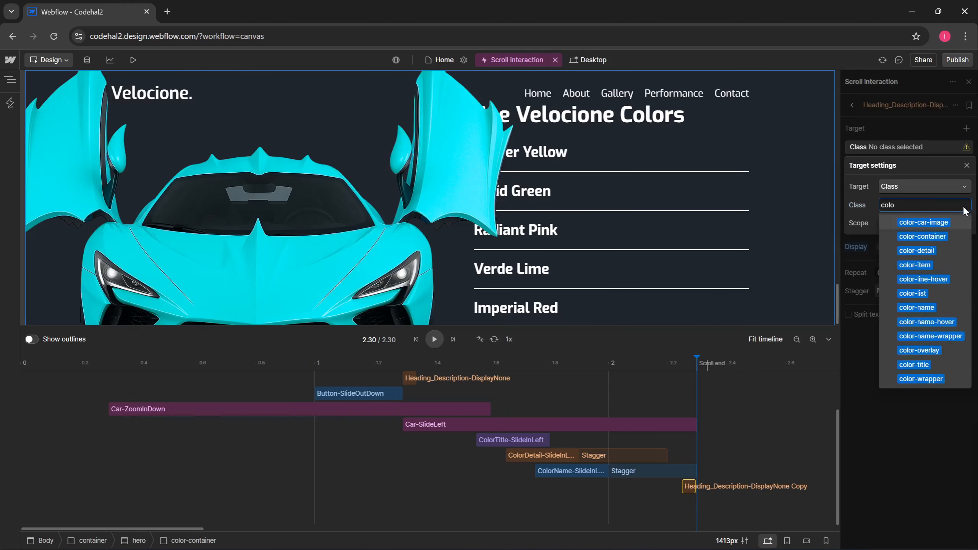
click(920, 350)
click(967, 166)
- Rename the copy ColorOverlay-DisplayNone
click(955, 105)
click(932, 123)
text(ColorOverlay-DisplayNone)
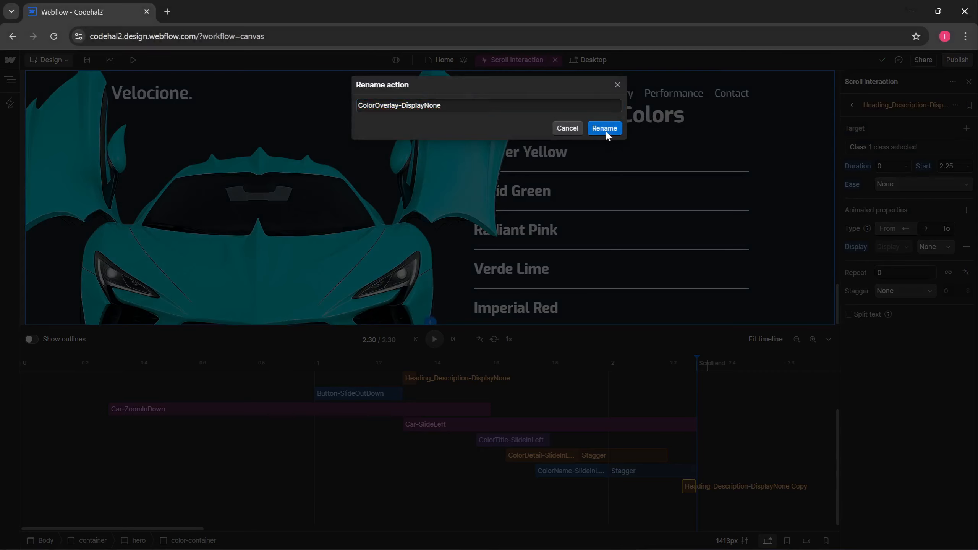
click(605, 129)
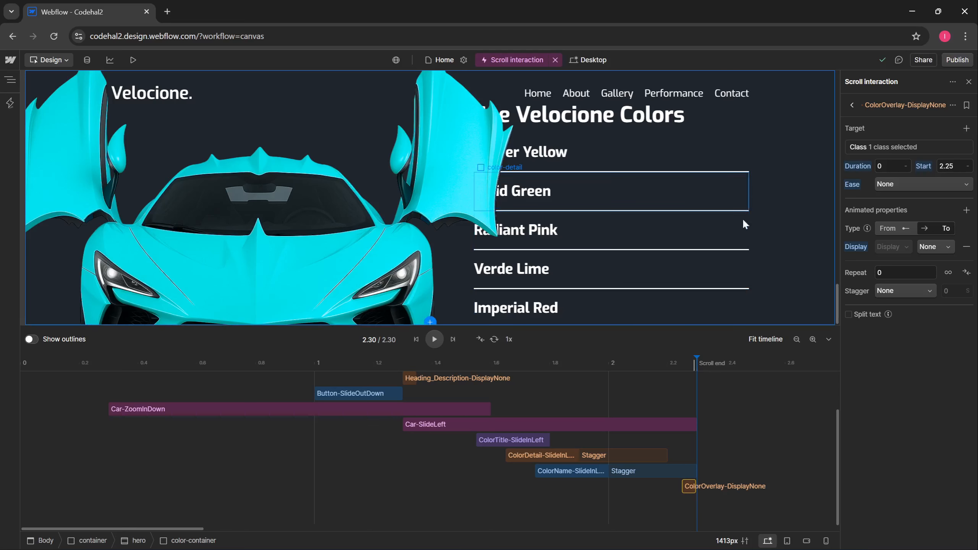
- Create a new hover interaction and clear color-container from its trigger class
click(969, 82)
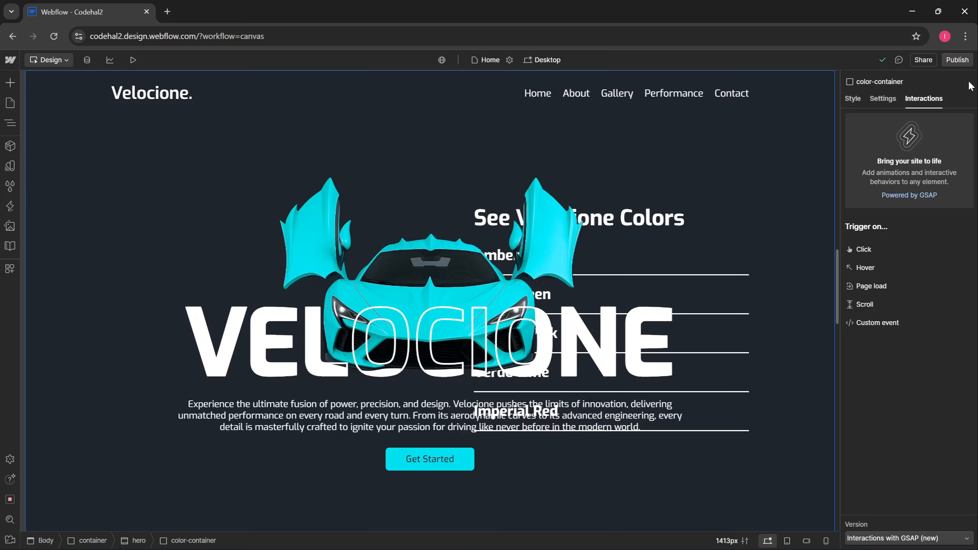
click(880, 266)
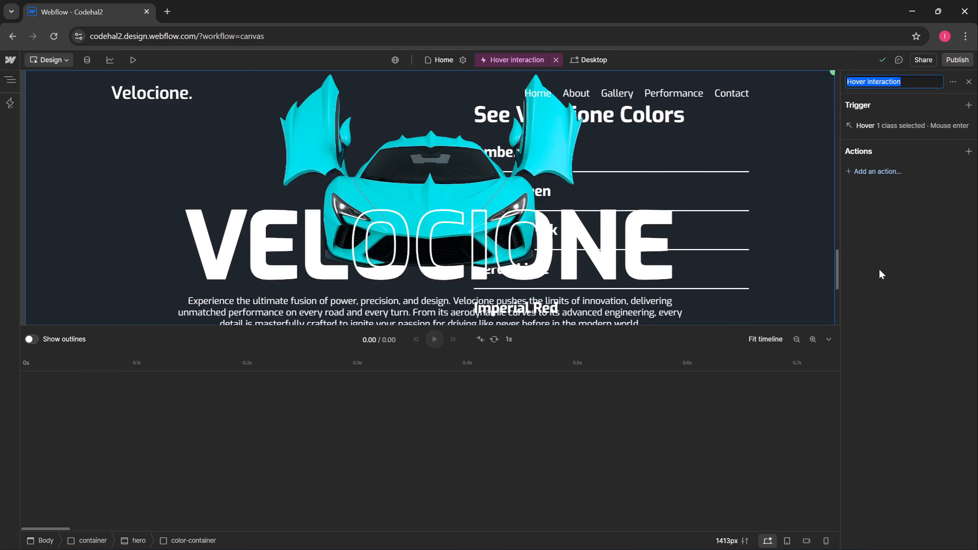
click(894, 123)
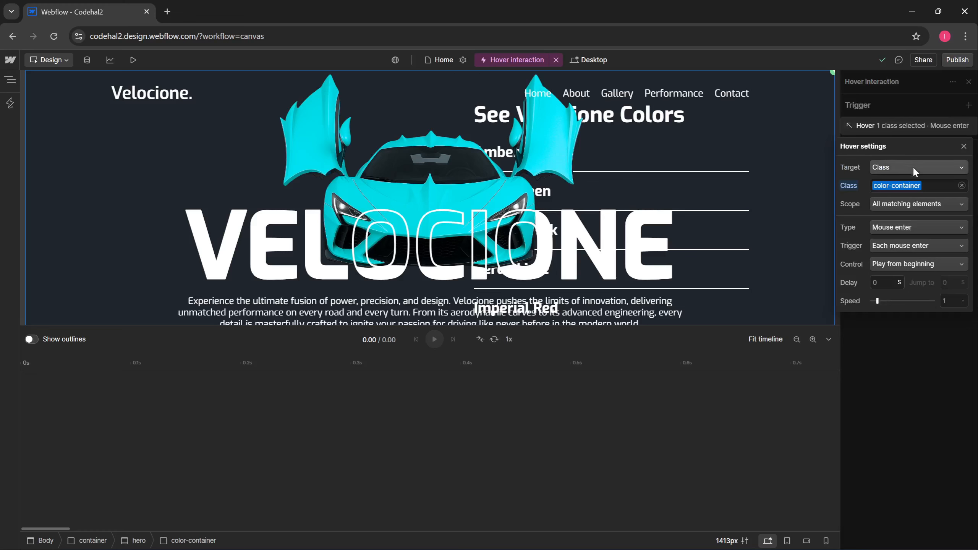
click(962, 186)
click(866, 188)
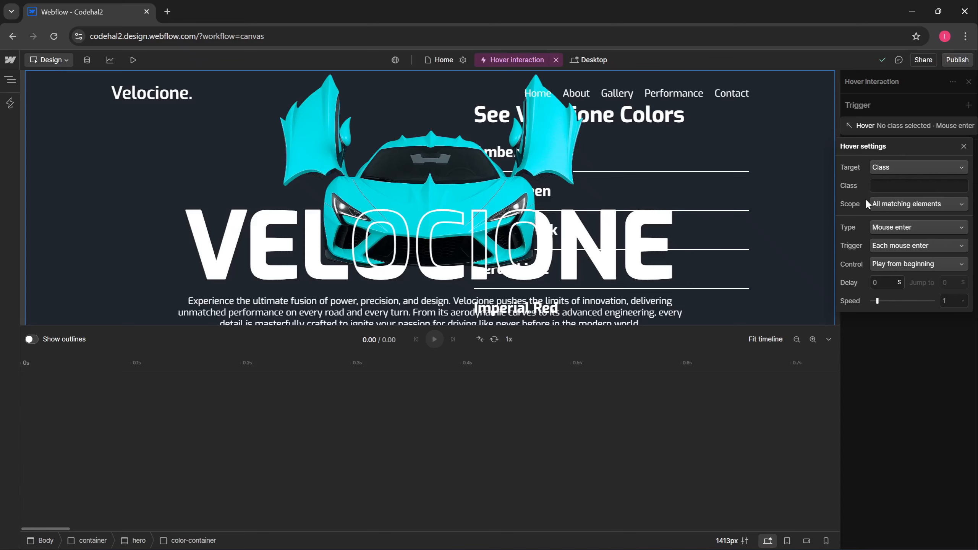
- Review the hover trigger options, keeping Mouse enter and Play from beginning
click(893, 227)
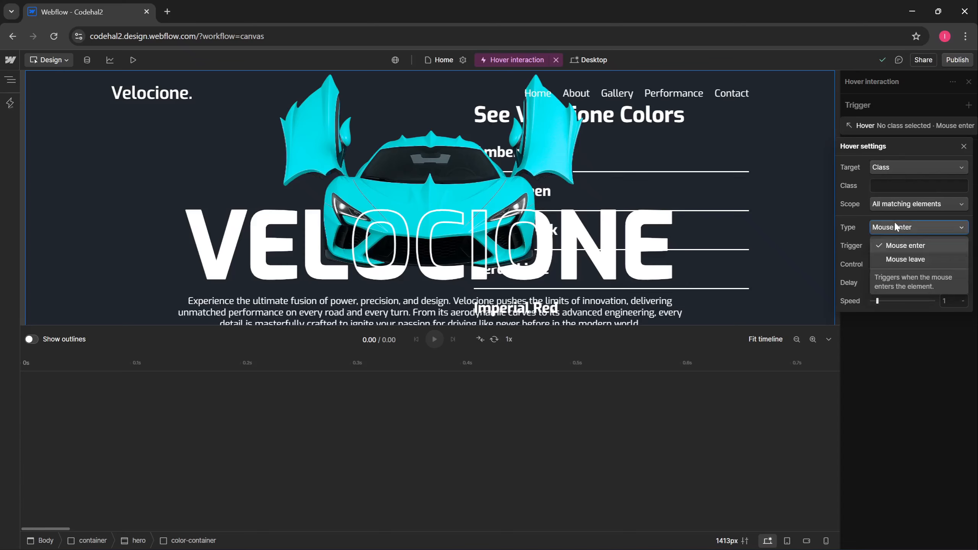
click(860, 239)
click(888, 246)
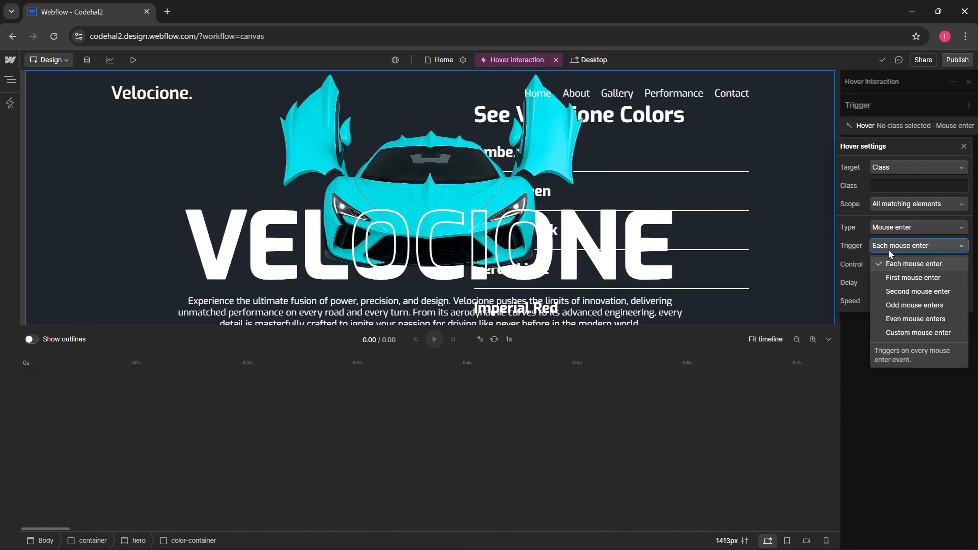
click(865, 280)
click(893, 266)
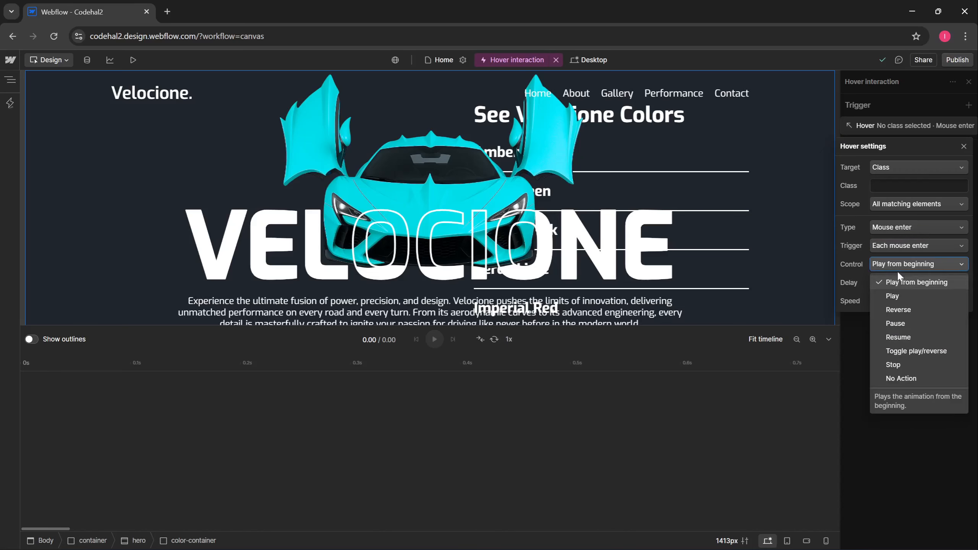
click(856, 345)
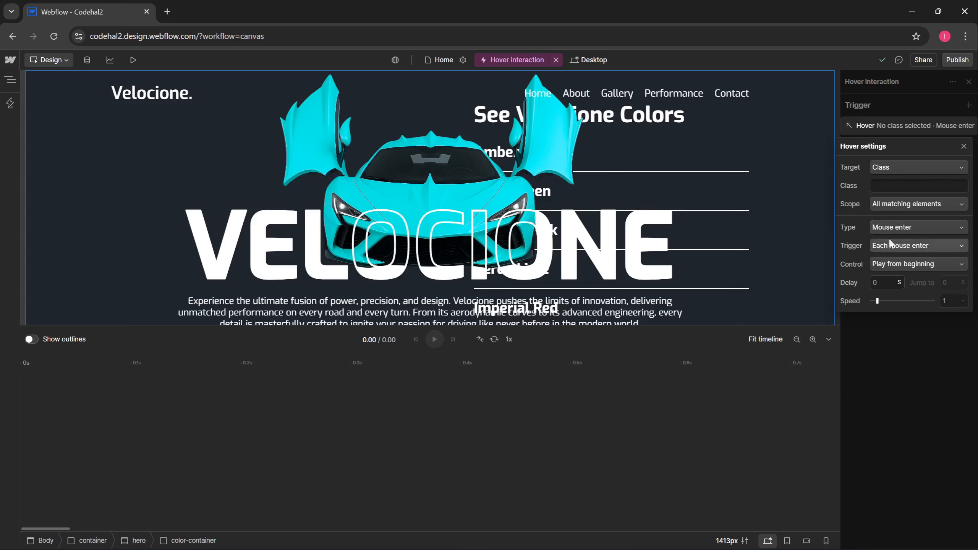
- Set the mouse-enter trigger's class to color-item
click(882, 186)
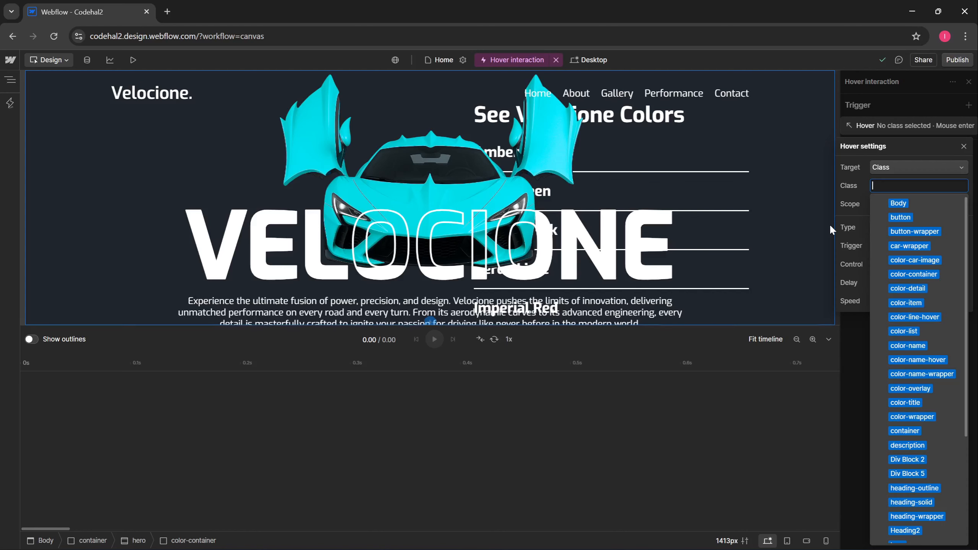
text(colo)
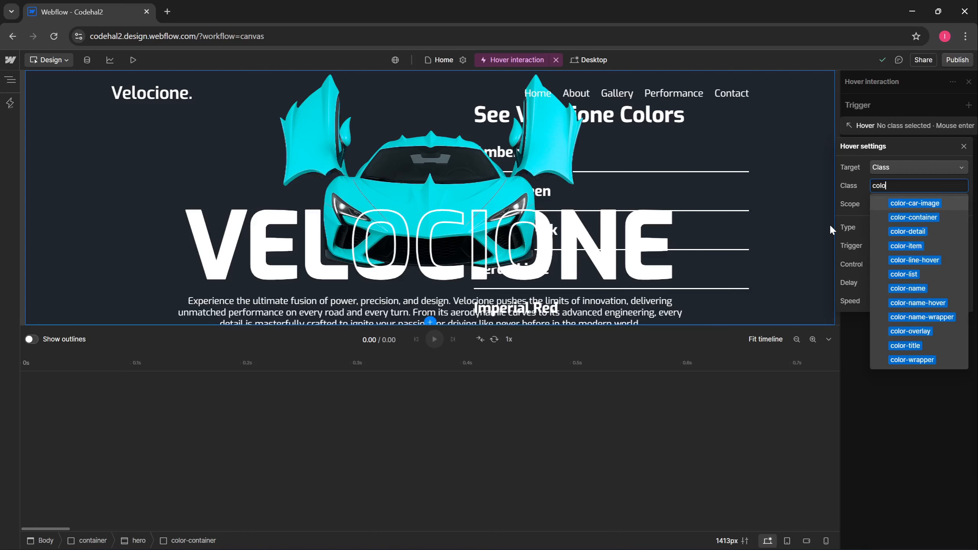
click(905, 245)
click(11, 82)
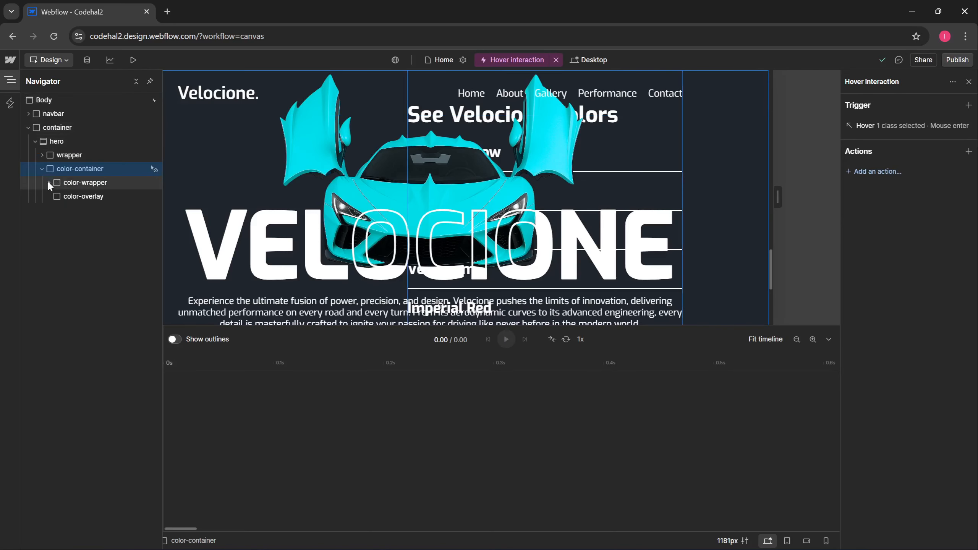
- Inspect the color-item and color-detail structure in the Navigator
click(48, 183)
click(56, 209)
click(63, 224)
click(69, 251)
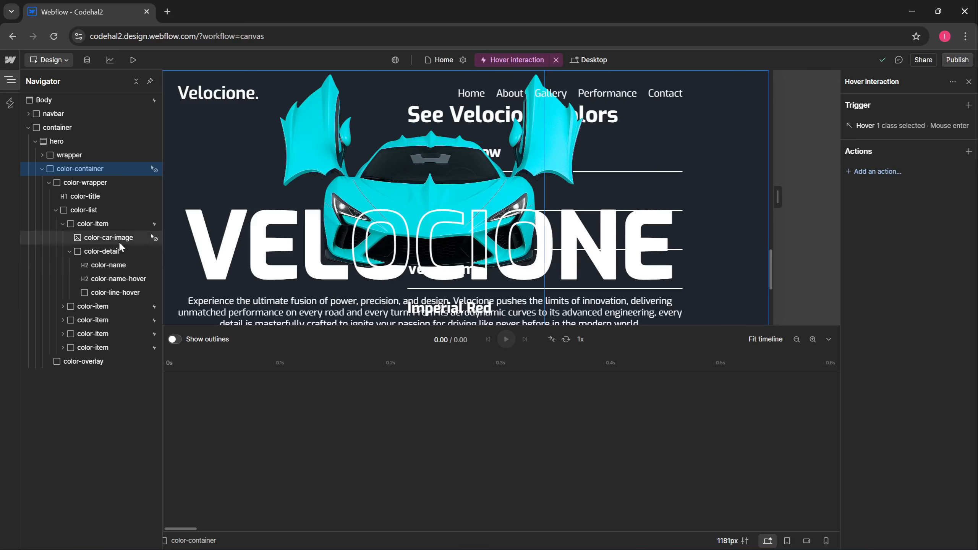
click(14, 80)
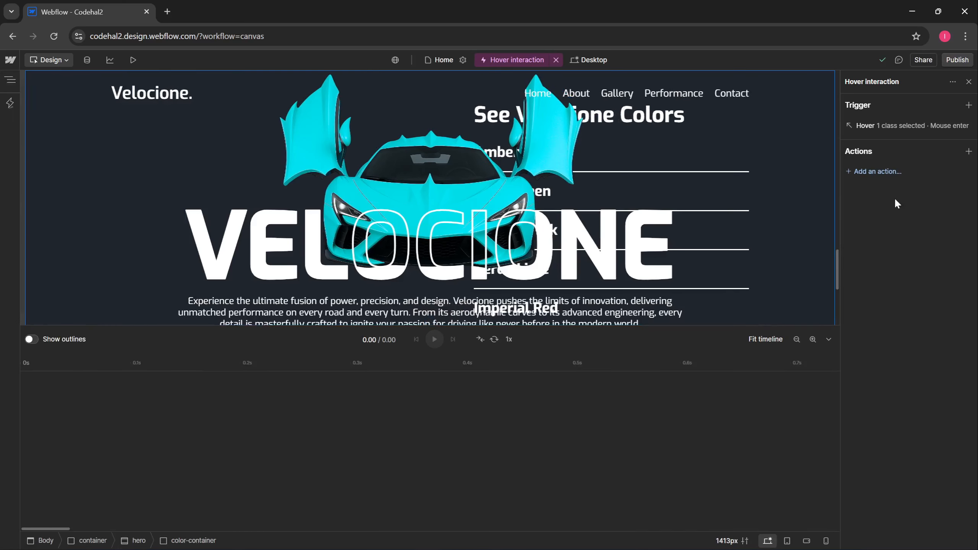
- Add a second hover trigger that fires on Mouse leave
click(967, 104)
click(897, 148)
click(900, 146)
click(963, 209)
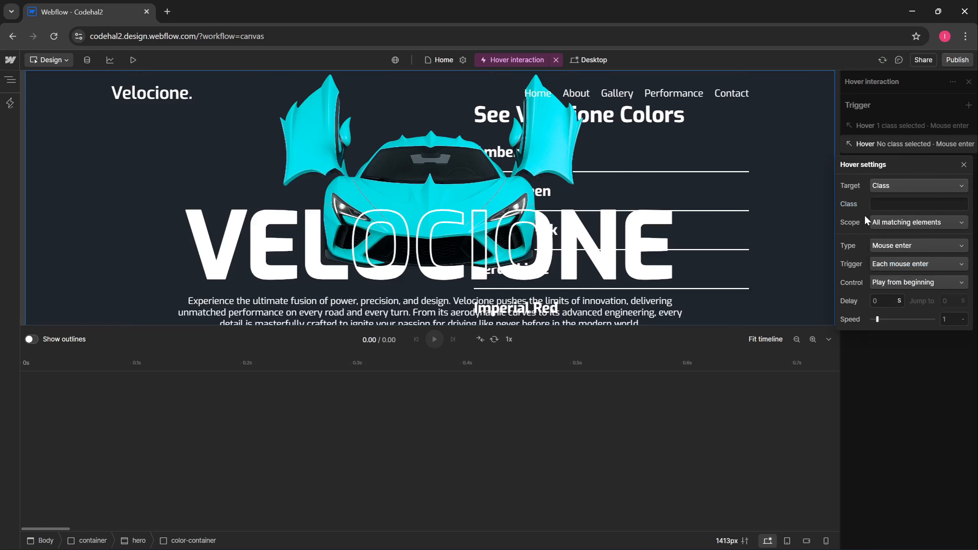
click(904, 245)
click(924, 278)
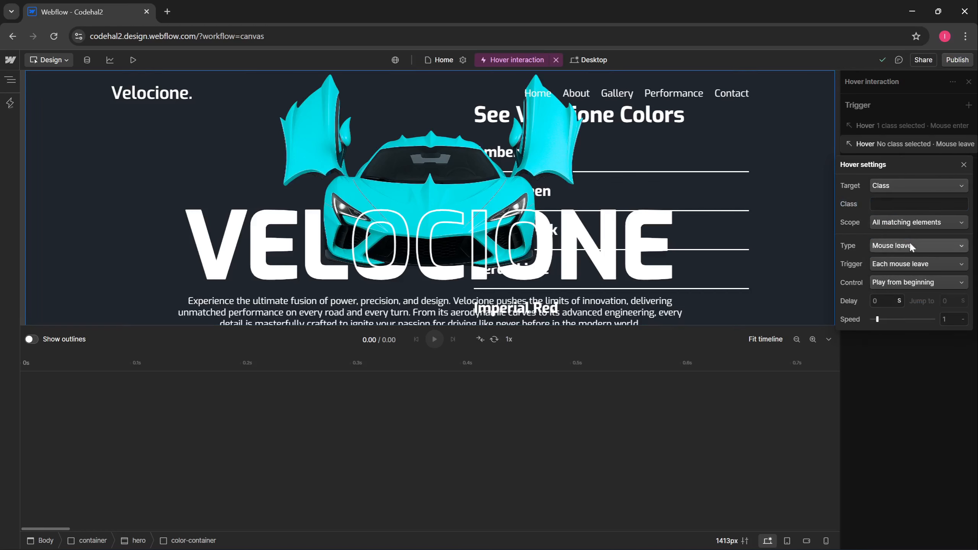
- Target color-item for the mouse-leave trigger with Reverse playback
click(893, 203)
text(color)
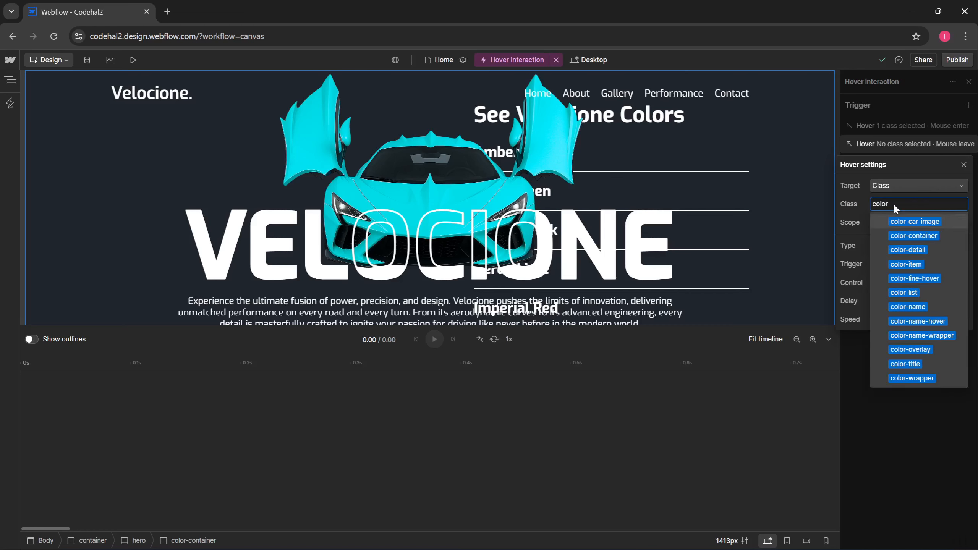
click(905, 263)
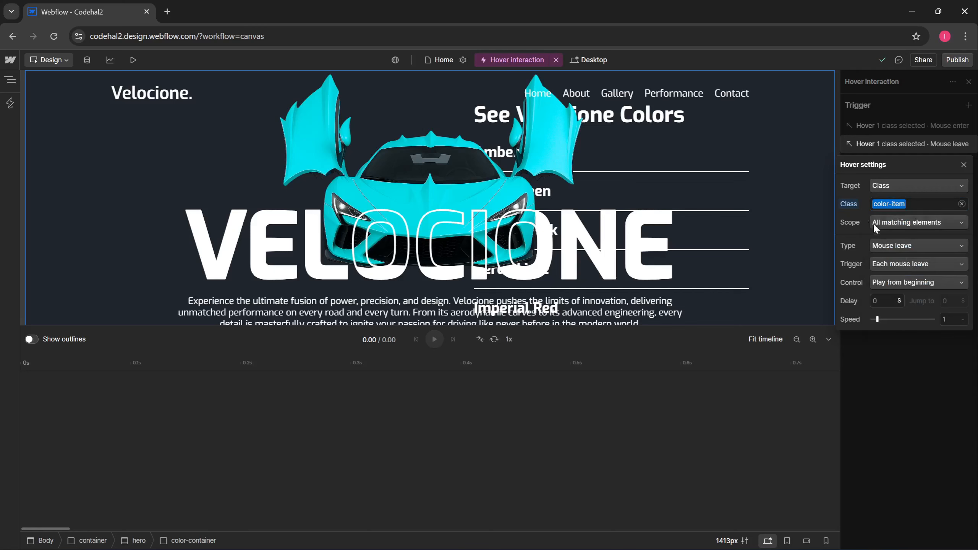
click(884, 283)
click(914, 327)
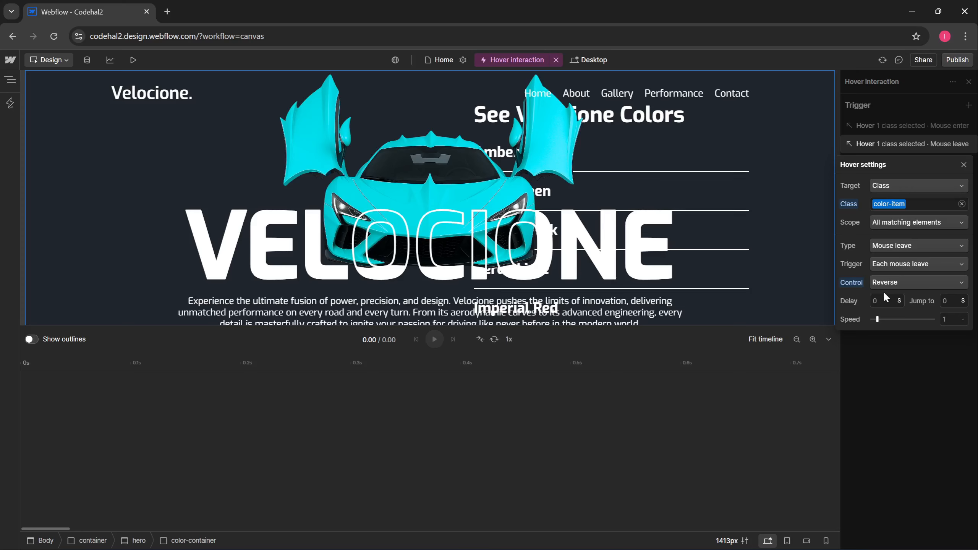
click(903, 348)
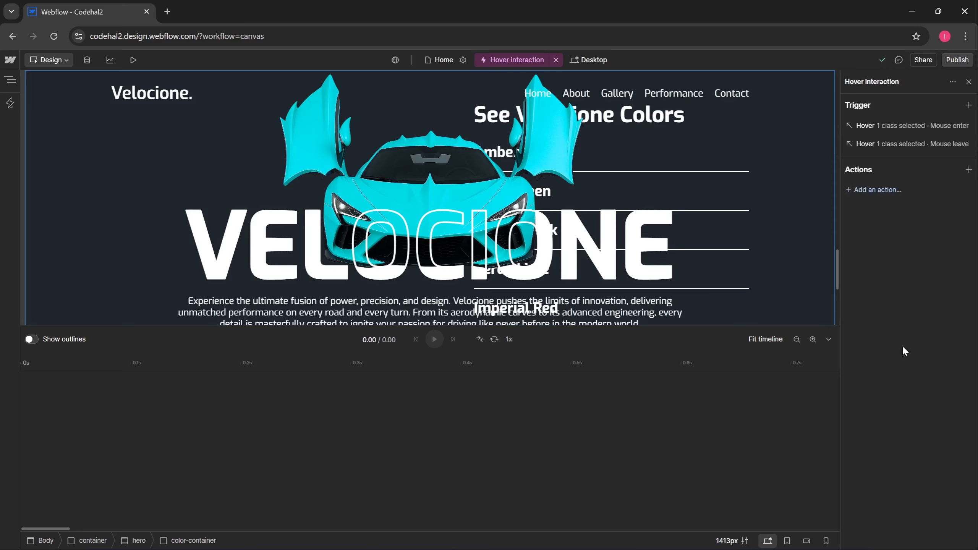
- Add a hover action starting at 0s that targets the trigger's .color-name descendants
double_click(369, 435)
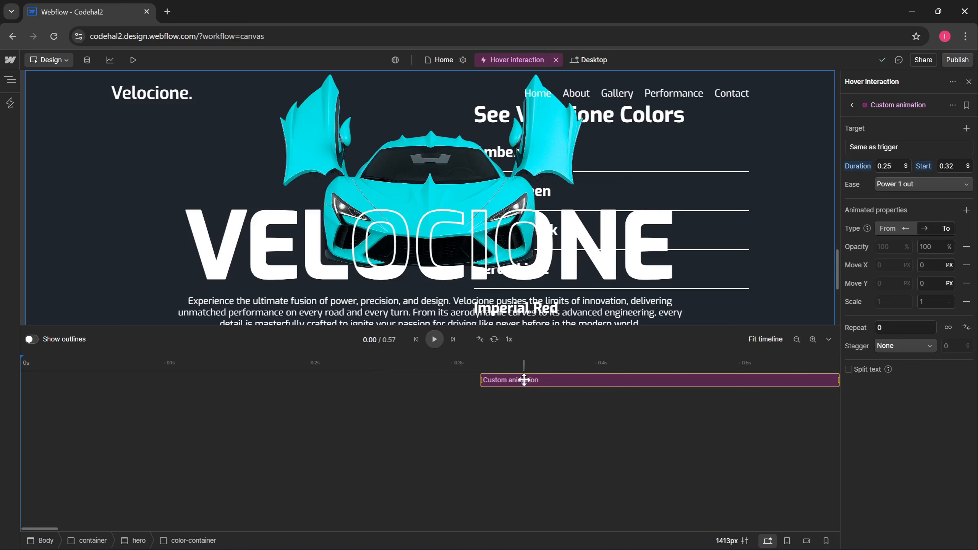
drag(524, 380, 48, 385)
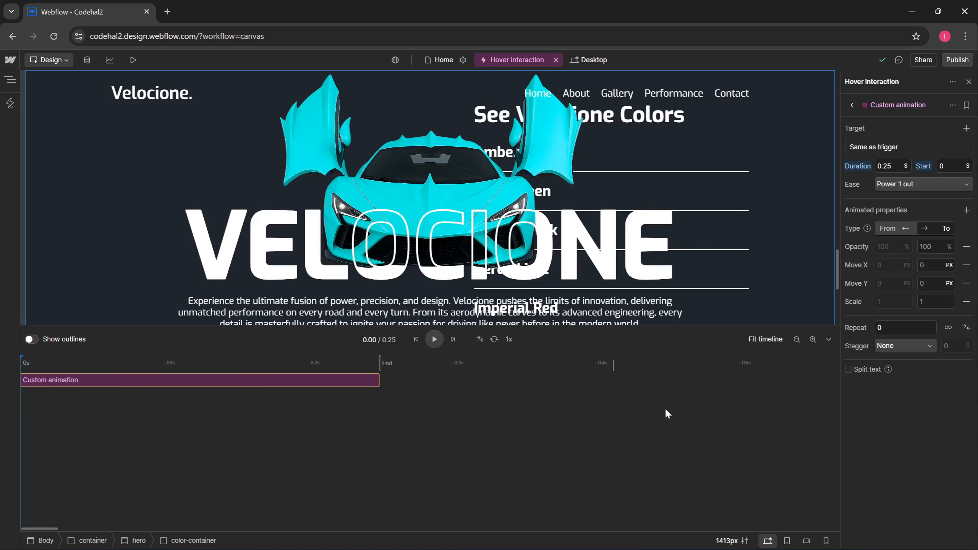
click(897, 149)
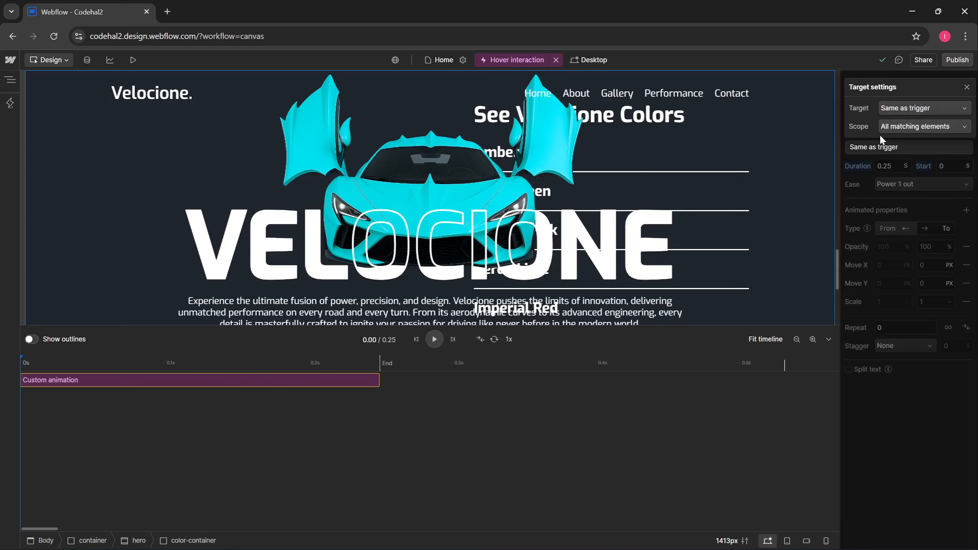
click(897, 128)
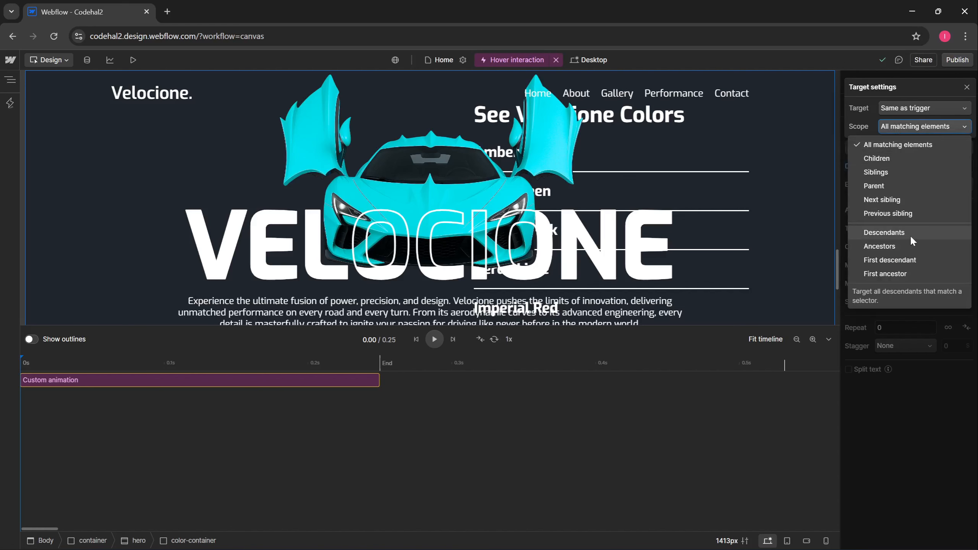
click(910, 234)
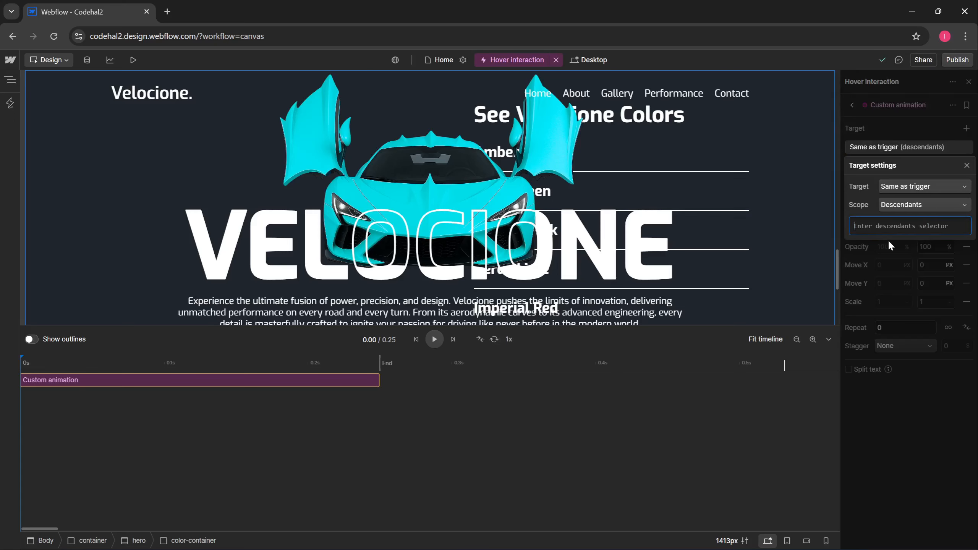
text(.color-name)
drag(857, 226, 854, 226)
drag(858, 227, 894, 226)
click(877, 242)
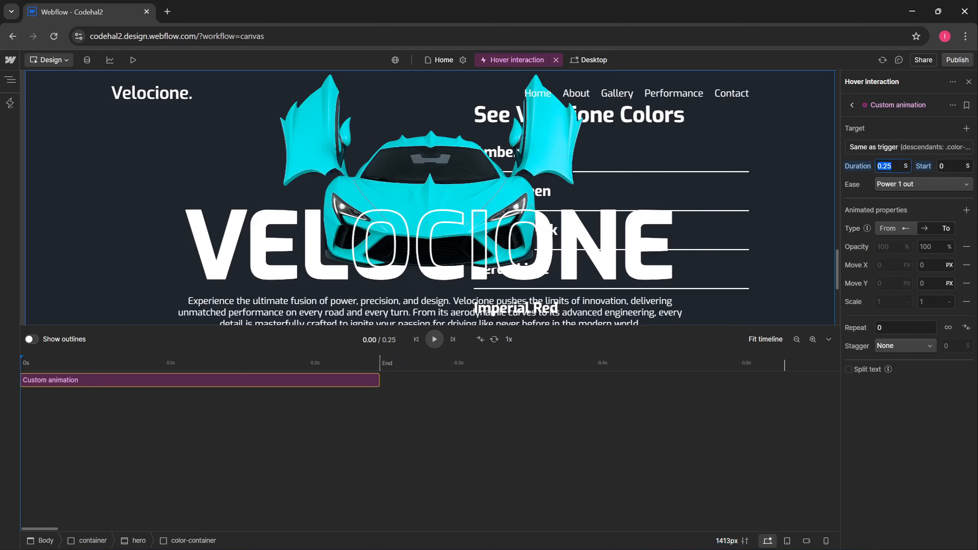
- Set the action's duration to 0.3 s with Sine in out easing
text(0.3)
key(Return)
click(900, 185)
scroll(928, 381, down, 4)
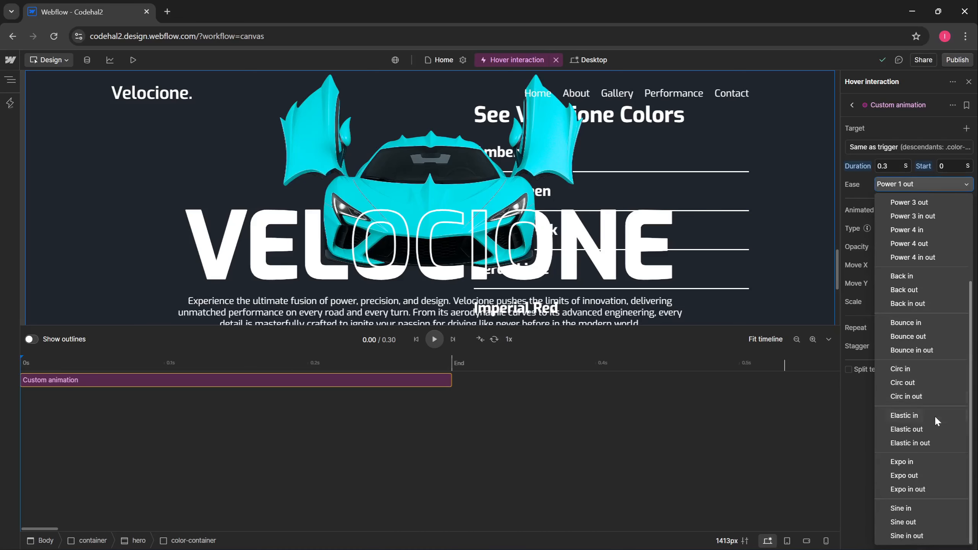
click(907, 536)
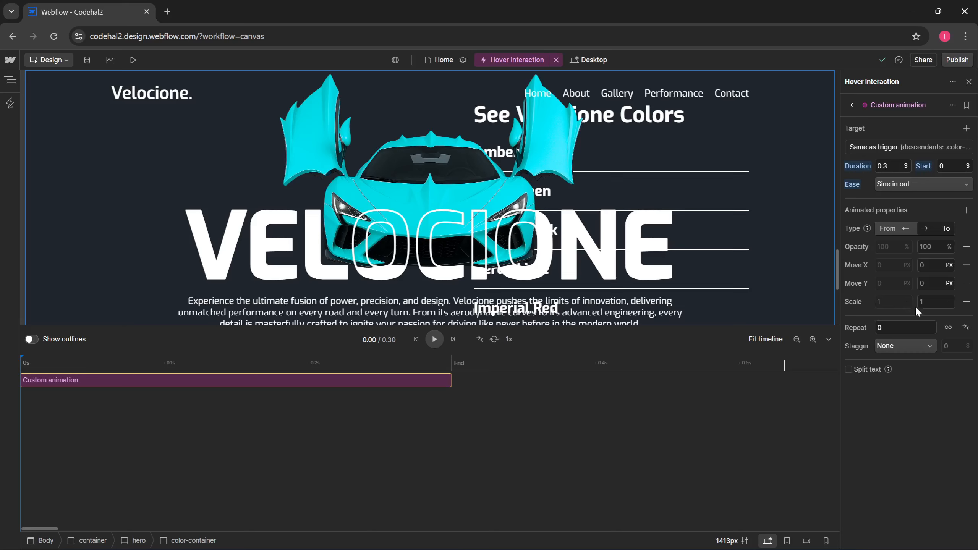
- Remove Move and Scale, set opacity to 0, and name the action ColorName-FadeOut
click(968, 264)
click(968, 265)
click(968, 265)
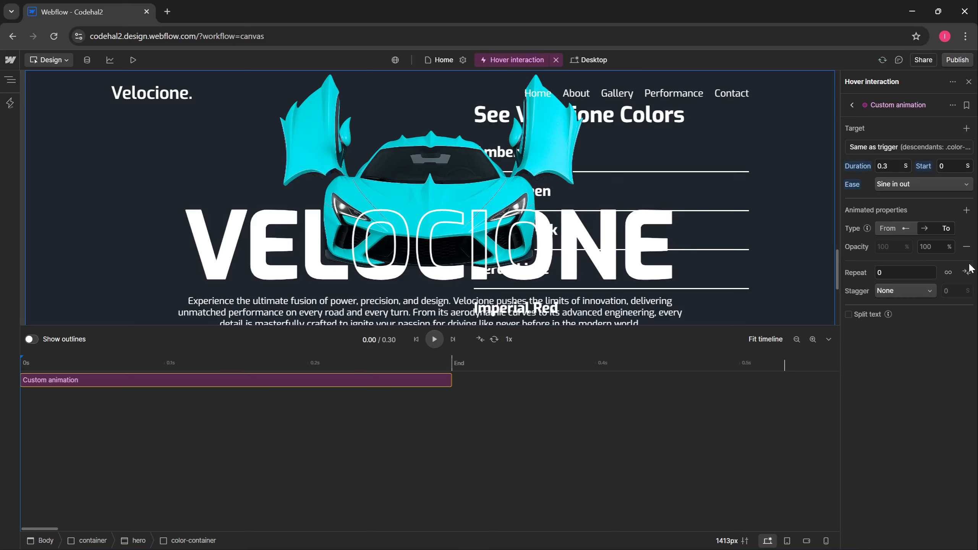
click(935, 248)
text(0)
click(951, 105)
click(936, 122)
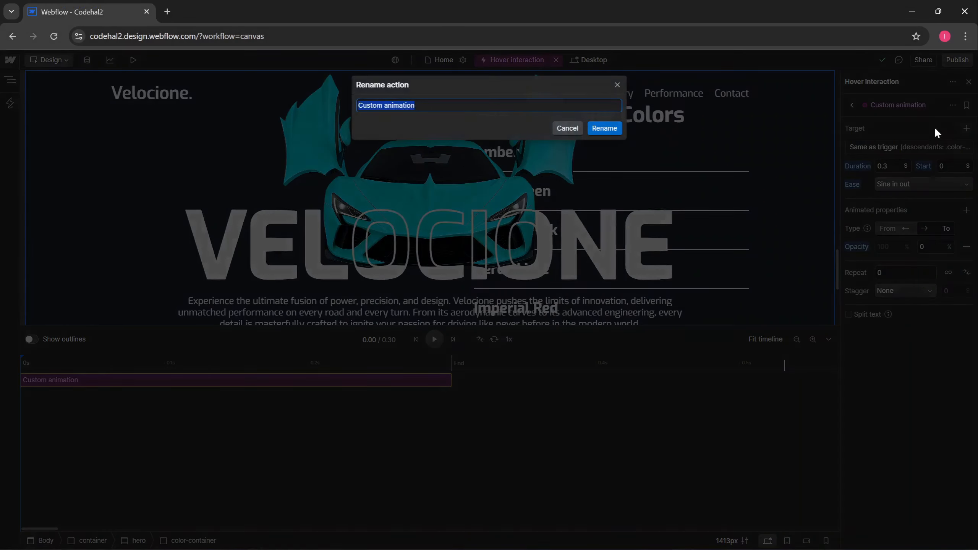
text(ColorName-FadeOut)
- Duplicate ColorName-FadeOut and retarget the copy to the .color-name-hover descendants
click(615, 129)
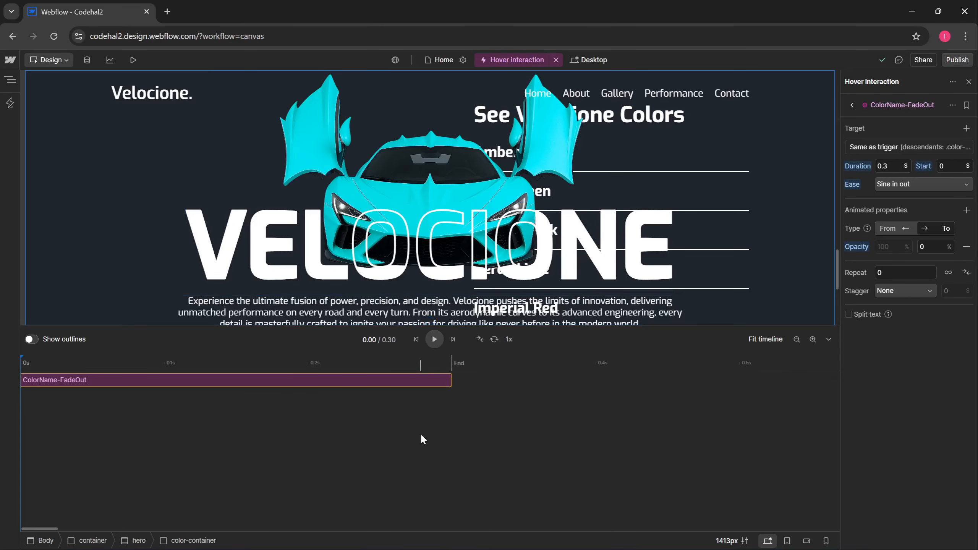
key(ctrl+d)
click(234, 394)
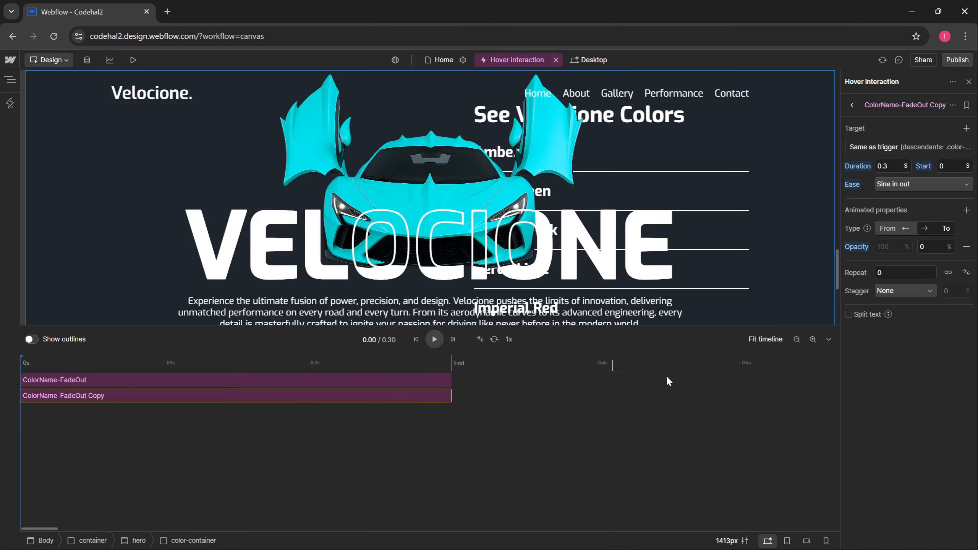
click(885, 148)
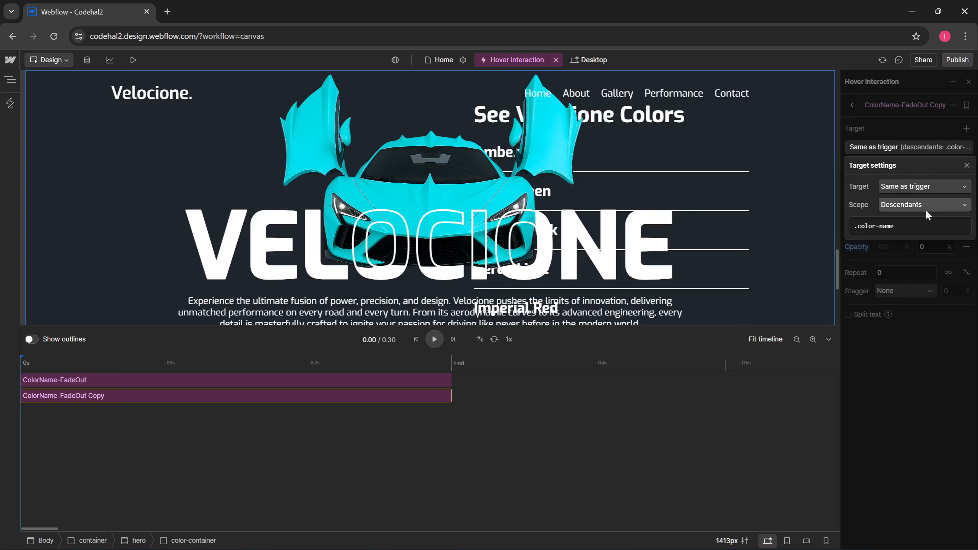
click(924, 226)
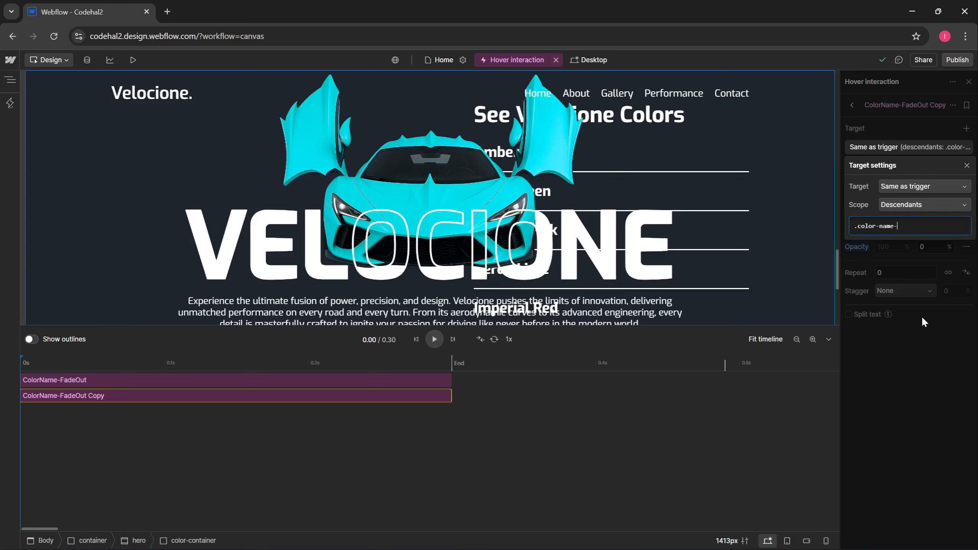
text(-hover)
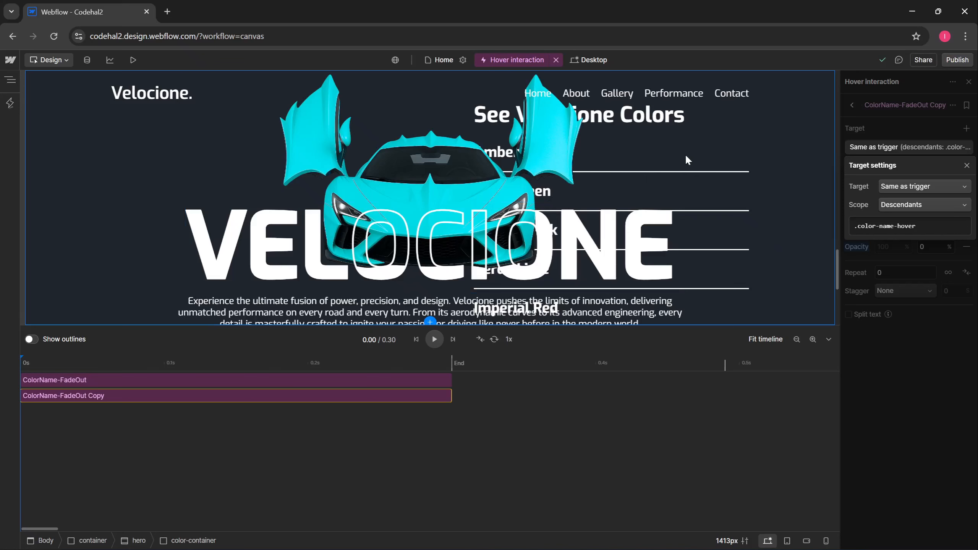
click(912, 357)
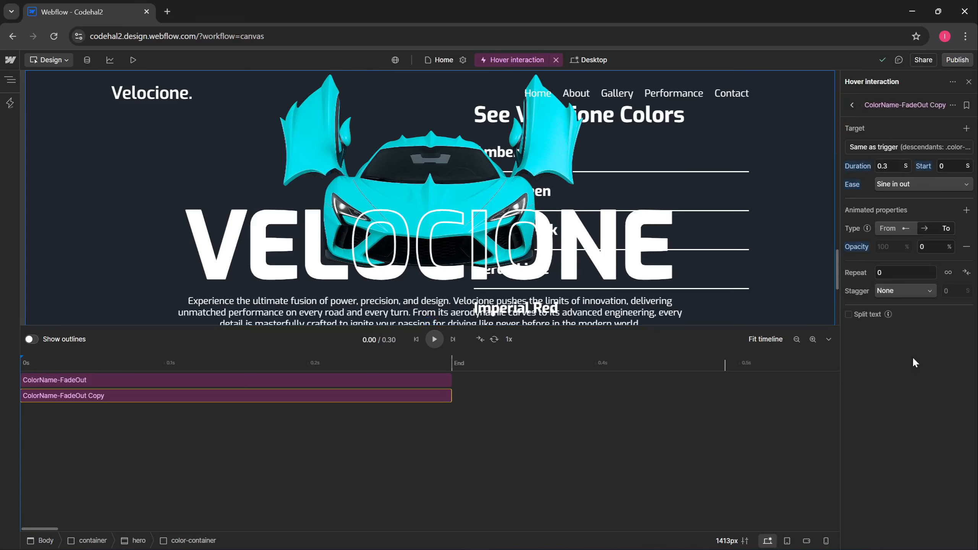
- Set the copy's opacity to 100, rename it ColorName-FadeIn, and preview the site
click(930, 247)
click(952, 105)
click(924, 125)
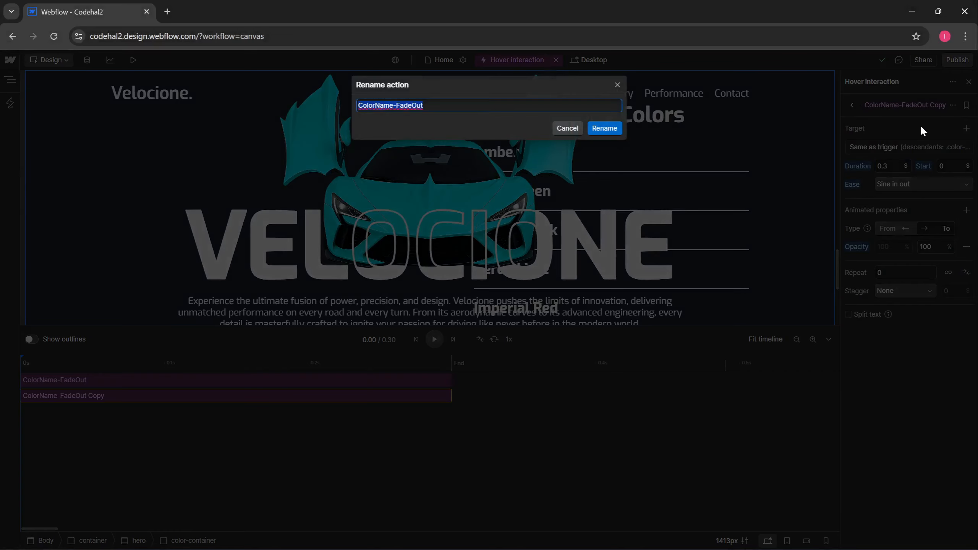
text(ColorName-FadeIn)
click(613, 128)
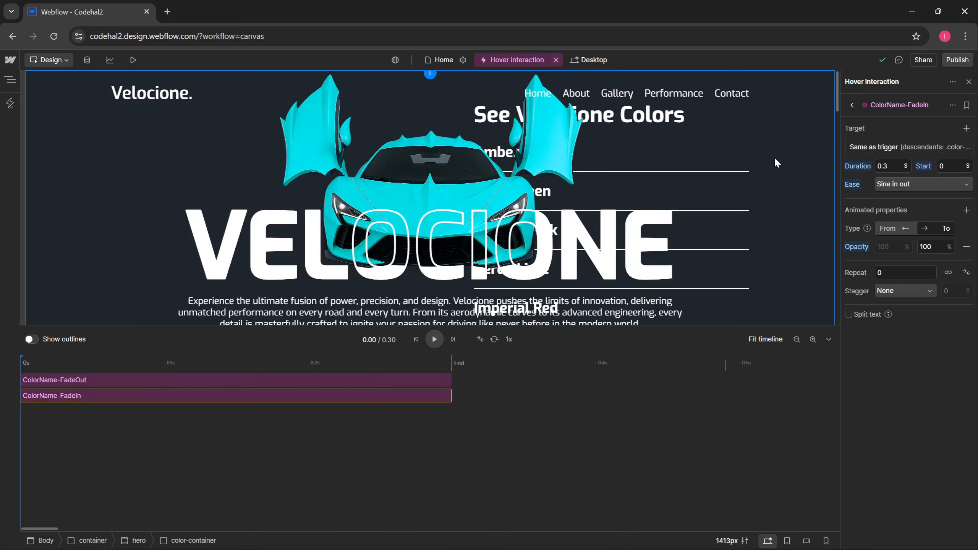
key(ctrl+shift+p)
scroll(905, 292, down, 10)
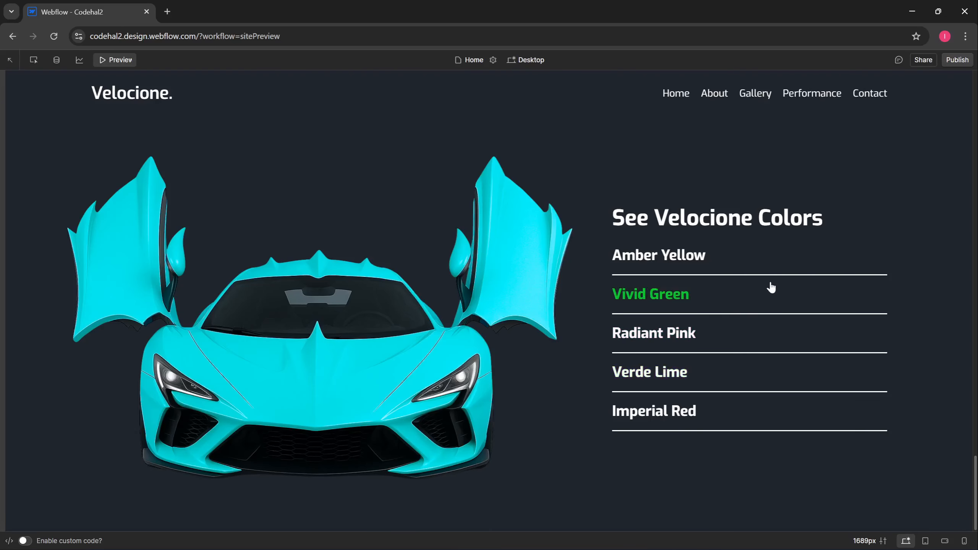
click(122, 59)
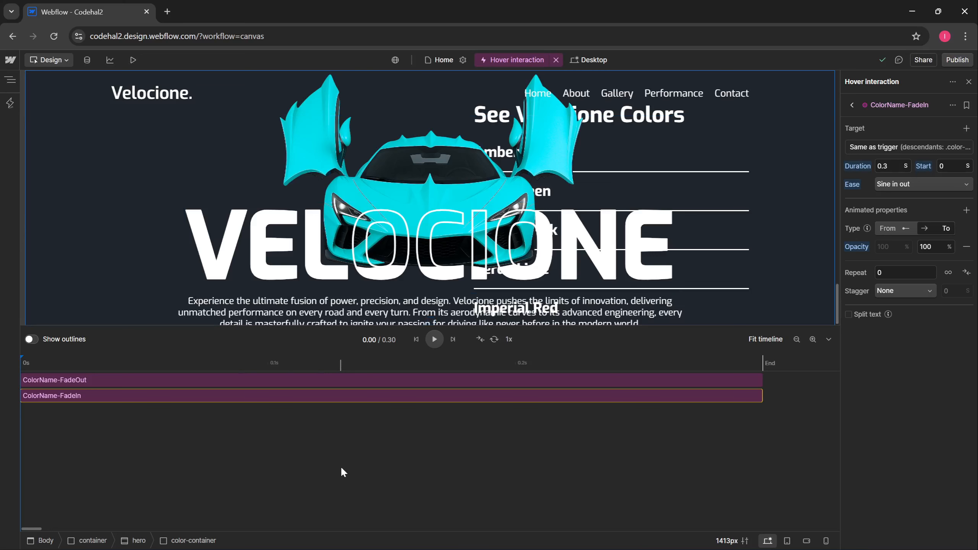
- Duplicate ColorName-FadeIn, tag the copy blue, and retarget it to .color-line-hover
key(ctrl+d)
right_click(207, 413)
mouse_move(293, 293)
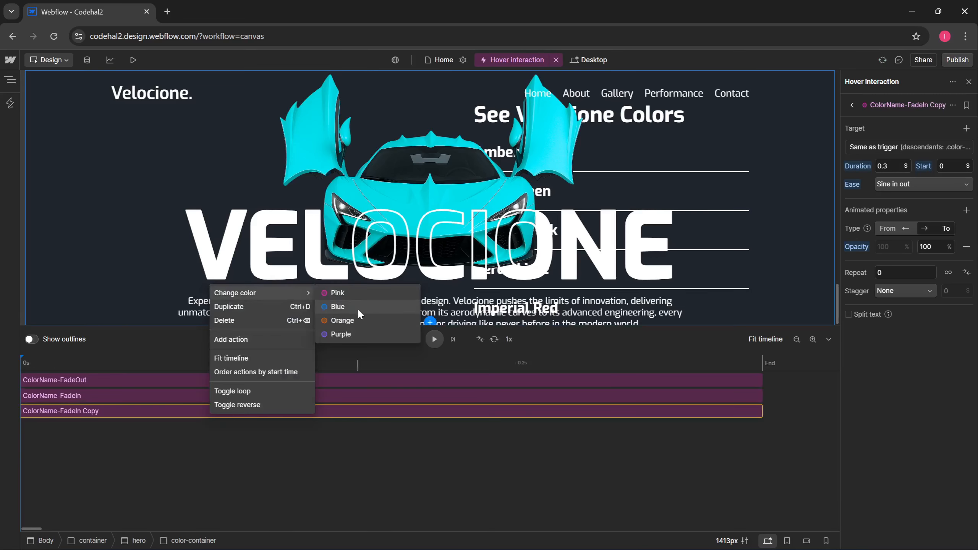
click(357, 308)
click(868, 148)
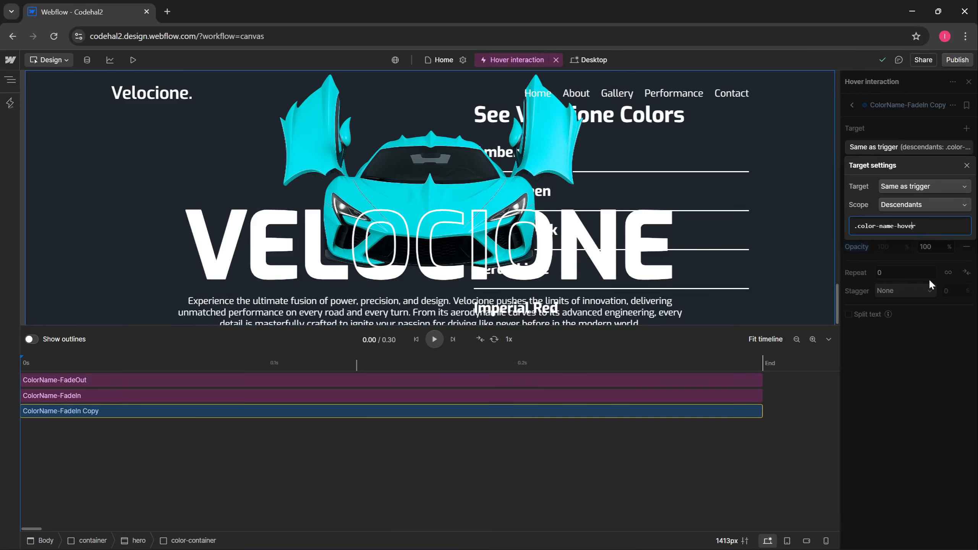
key(Left)
key(Left)
key(Left)
key(Left)
key(Left)
key(shift+Left)
key(shift+Left)
key(shift+Left)
key(shift+Left)
text(line)
click(882, 239)
- Replace the opacity property with a Width animation ending at 100%
click(888, 253)
click(966, 247)
click(967, 210)
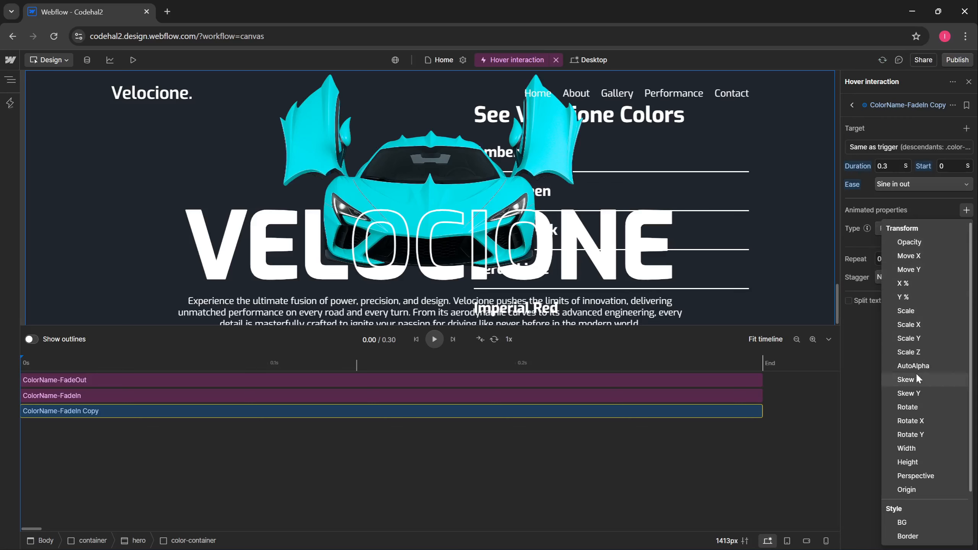
click(906, 448)
click(951, 247)
text(10)
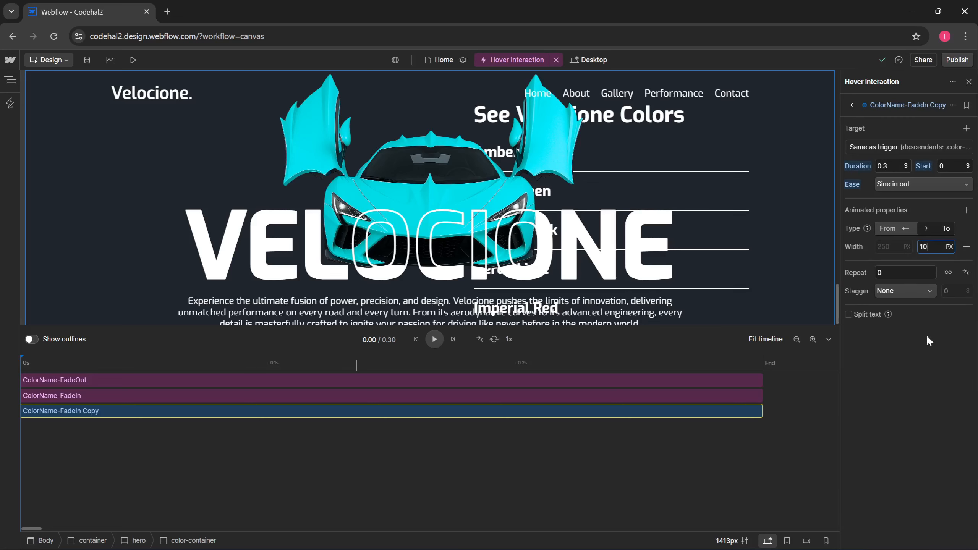
text(0%)
key(Return)
- Rename the action ColorLine-WidthIn and preview the site
click(952, 104)
click(929, 121)
key(ctrl+v)
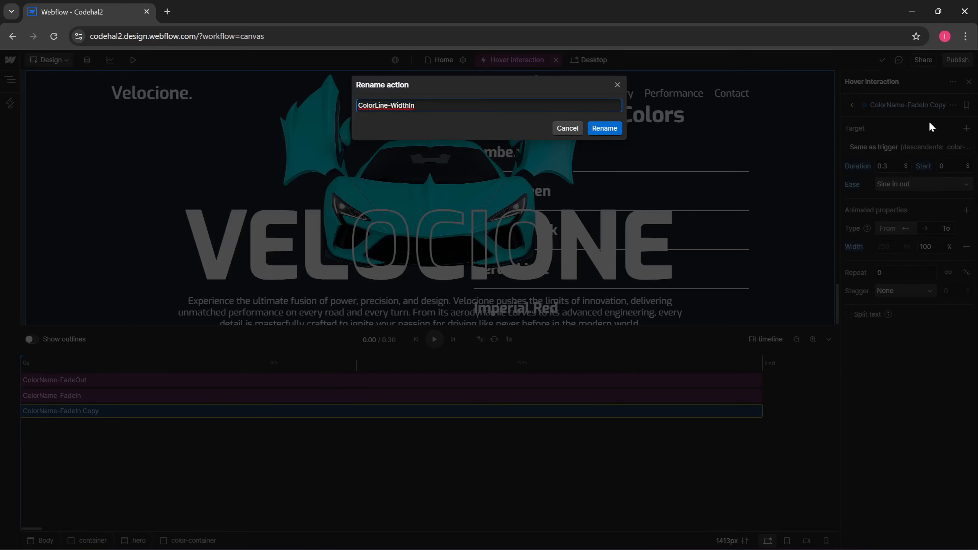
click(616, 128)
click(133, 60)
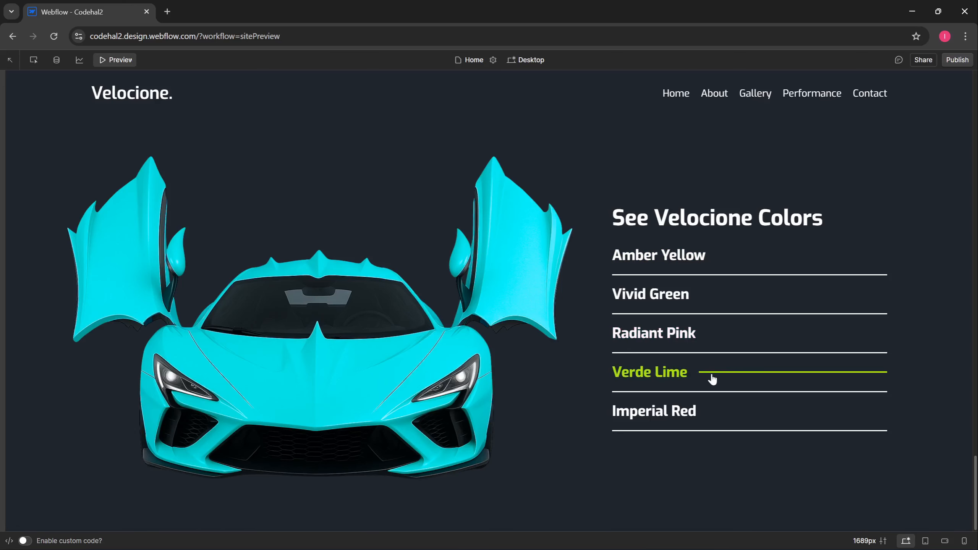
- Return to the designer and duplicate the ColorName-FadeIn action with Ctrl+D
click(115, 60)
click(89, 395)
key(ctrl+d)
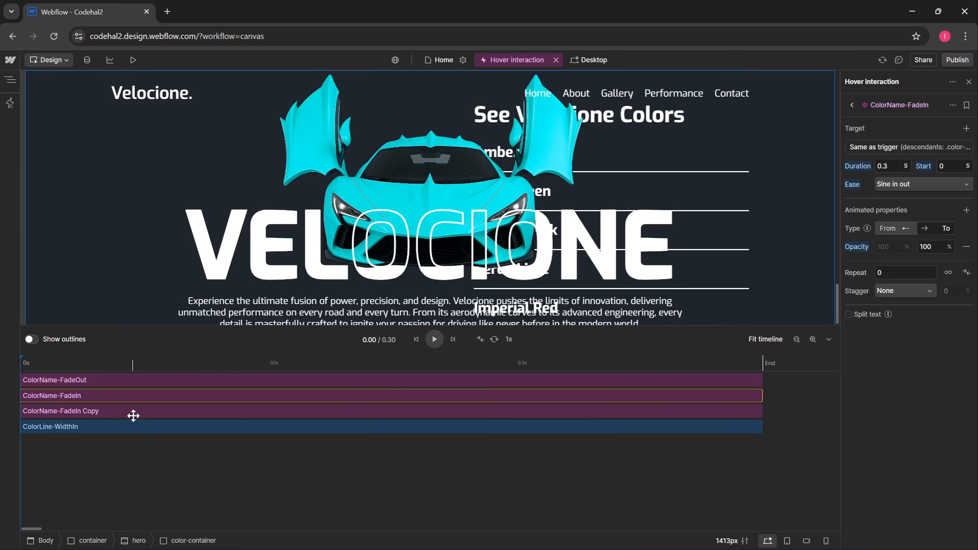
- Move the copy below ColorLine-WidthIn, tag it orange, and retarget it to .color-car-image
drag(131, 415, 113, 442)
right_click(120, 427)
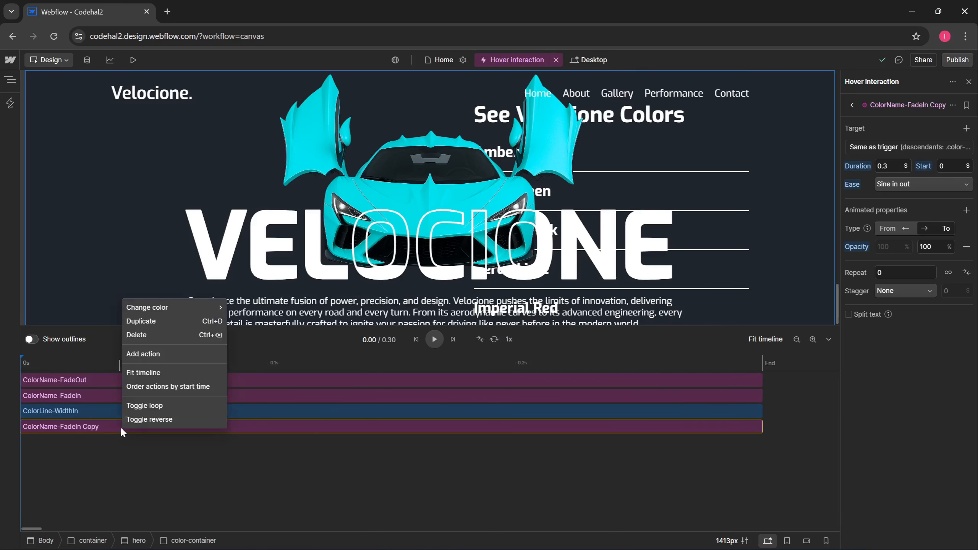
mouse_move(154, 308)
click(270, 335)
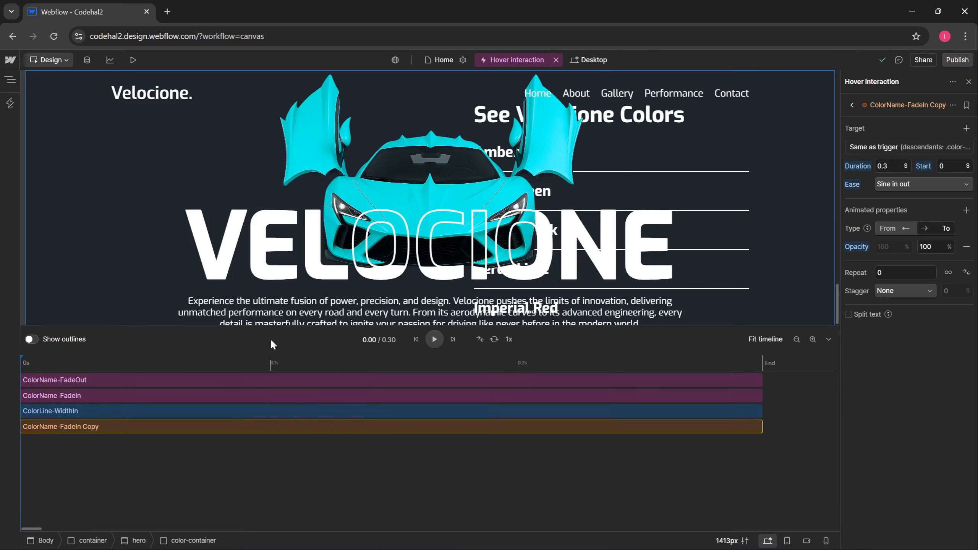
click(874, 148)
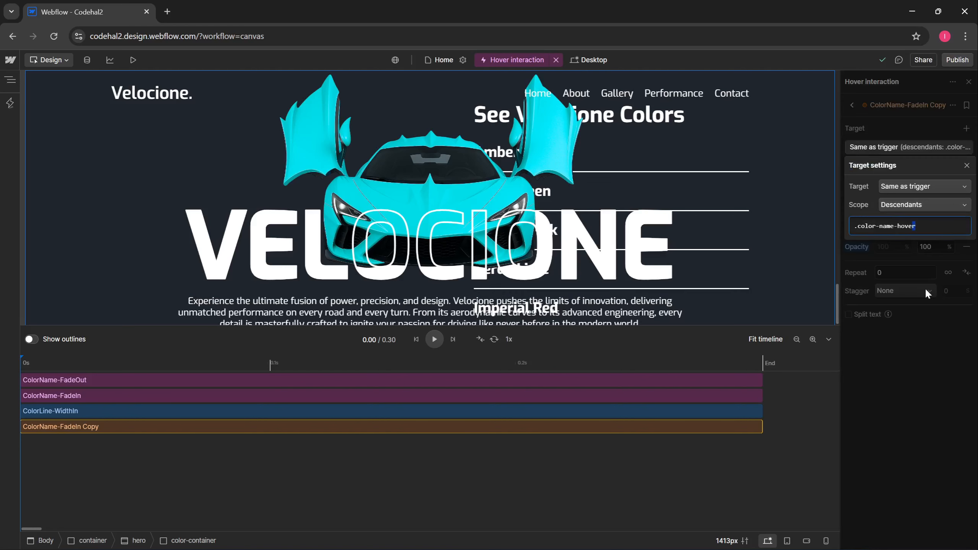
key(ctrl+shift+Left)
key(ctrl+shift+Left)
text(car-image)
click(867, 257)
- Set the copy's easing to None and rename it ColorCar-FadeIn
click(915, 184)
scroll(902, 270, up, 5)
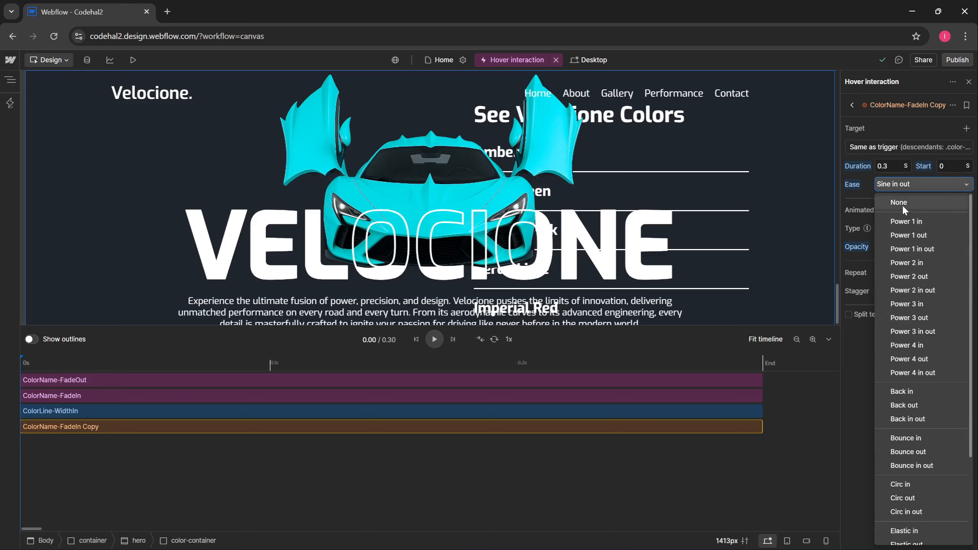
click(894, 201)
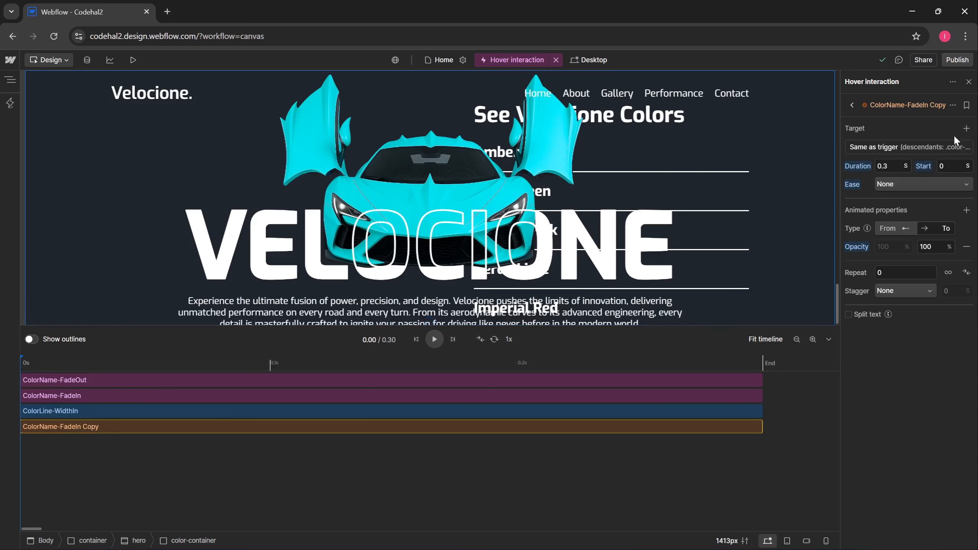
click(952, 105)
click(949, 123)
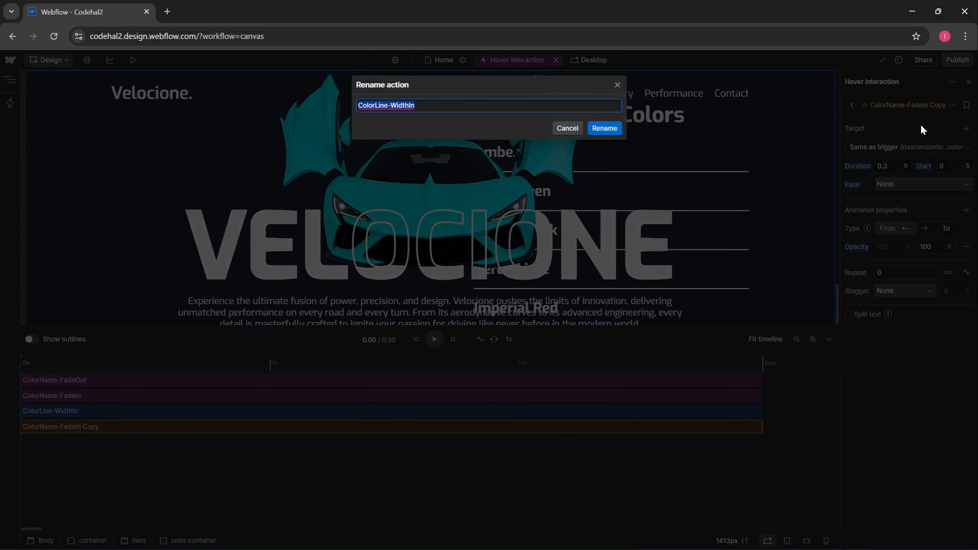
key(ctrl+v)
key(Return)
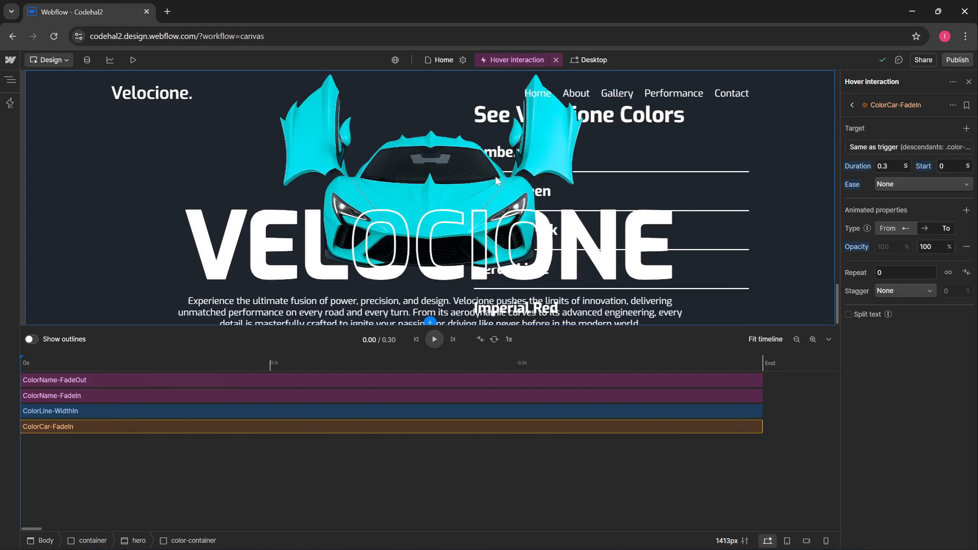
click(10, 80)
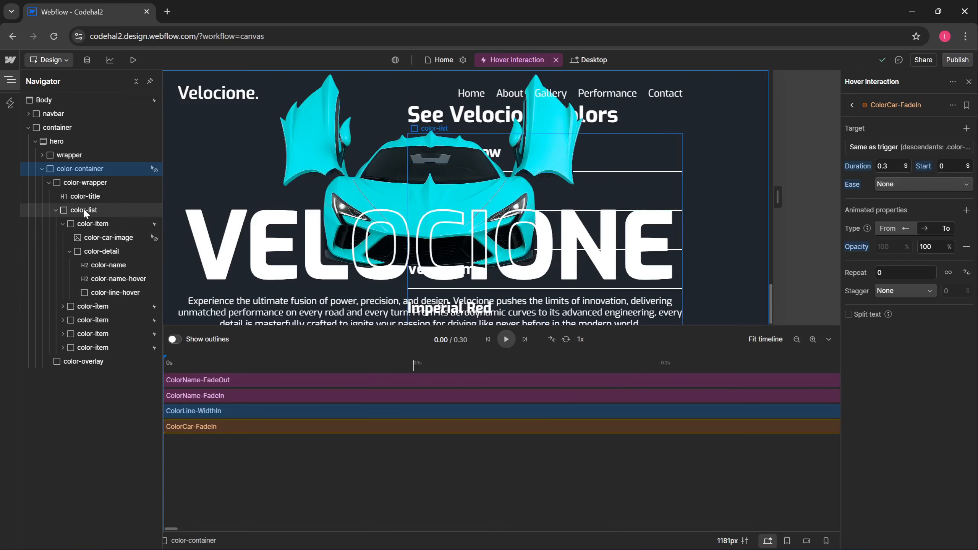
- Create a new hover interaction triggered by the color-list class
click(968, 82)
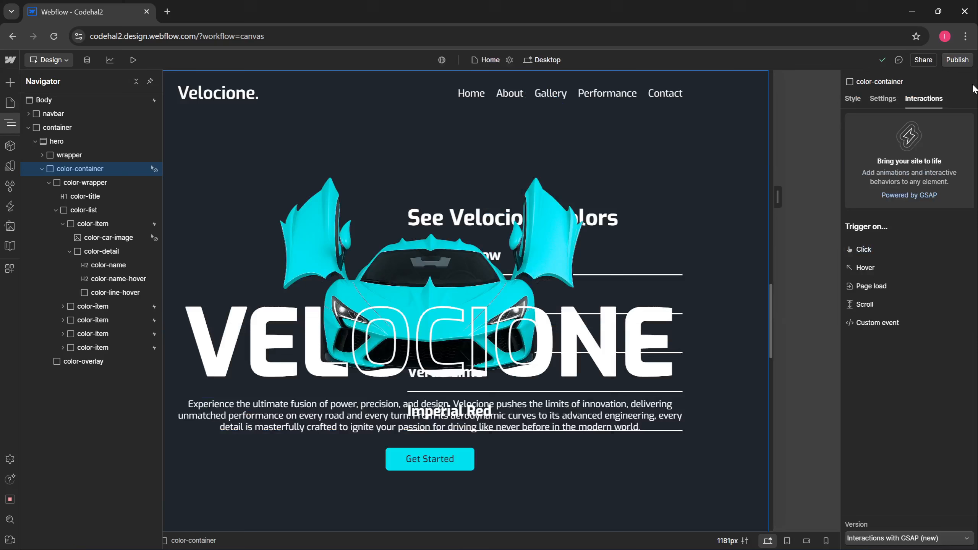
click(872, 270)
click(899, 128)
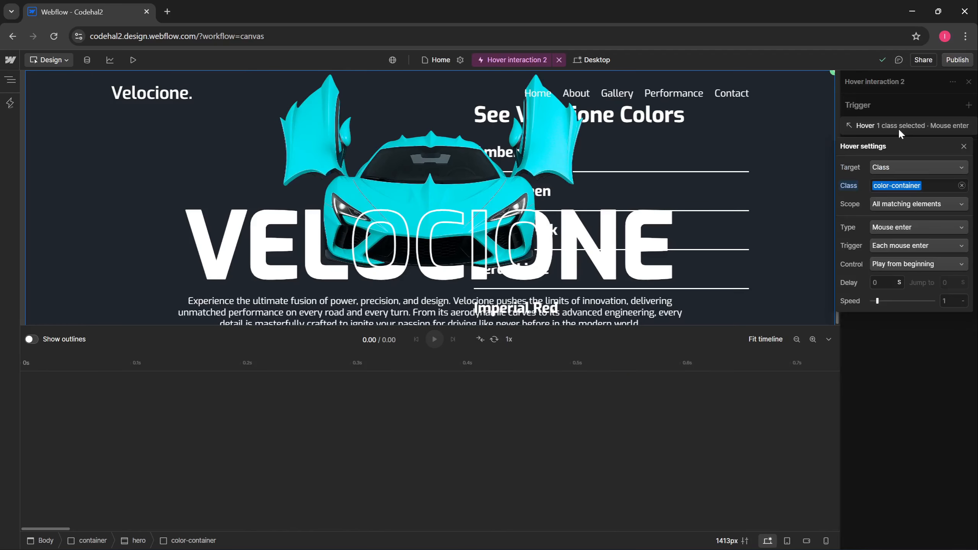
click(961, 186)
text(colo)
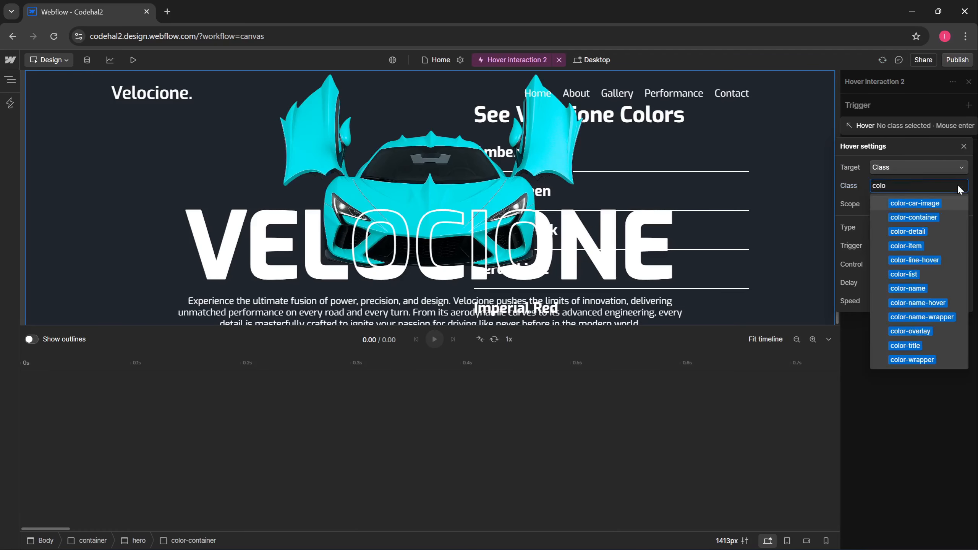
click(915, 275)
click(855, 188)
- Add a mouse-leave hover trigger on color-list whose control reverses the animation
click(912, 339)
click(969, 105)
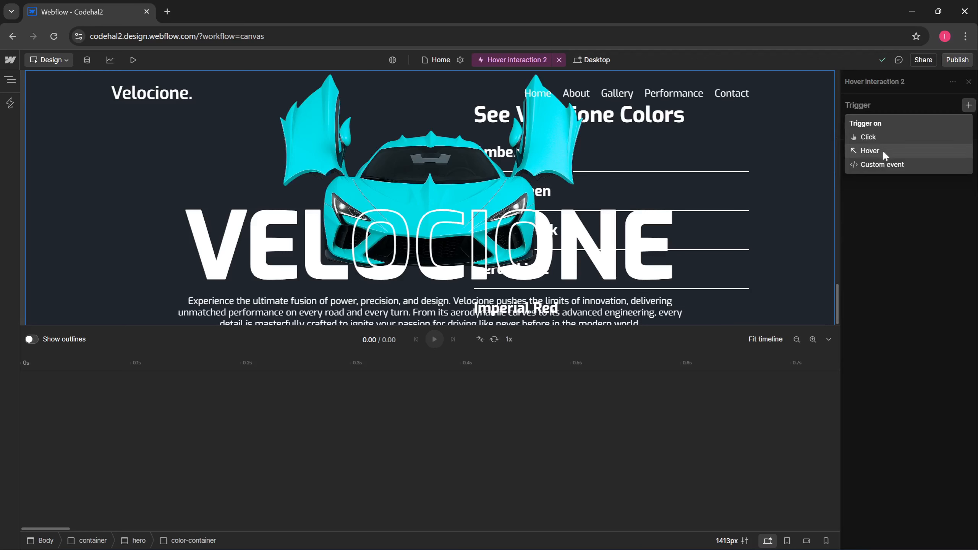
click(883, 151)
click(962, 204)
text(colo)
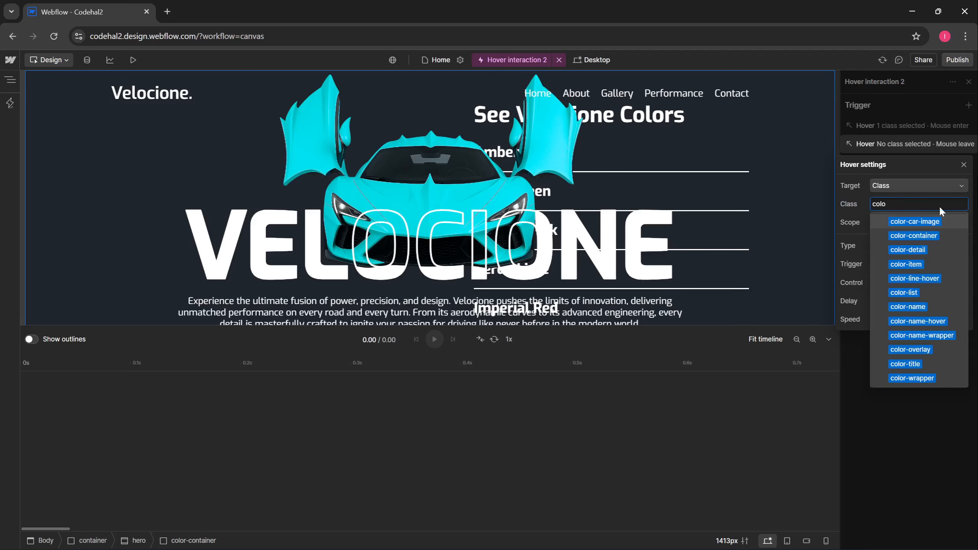
click(903, 292)
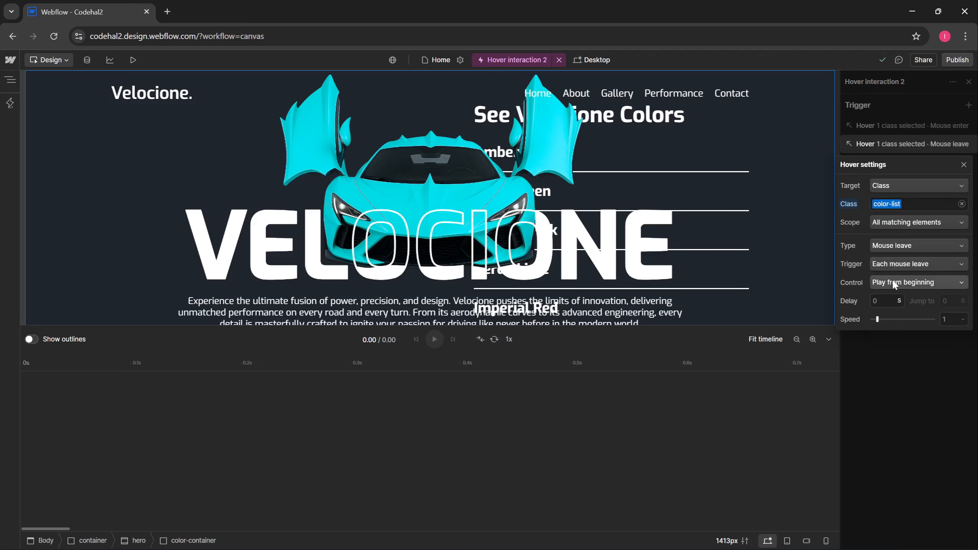
click(894, 285)
click(907, 328)
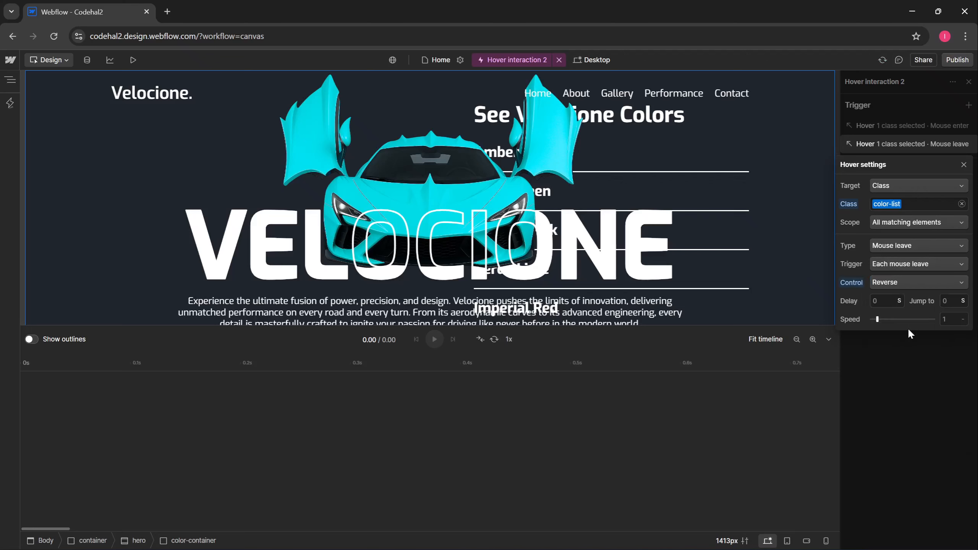
click(912, 362)
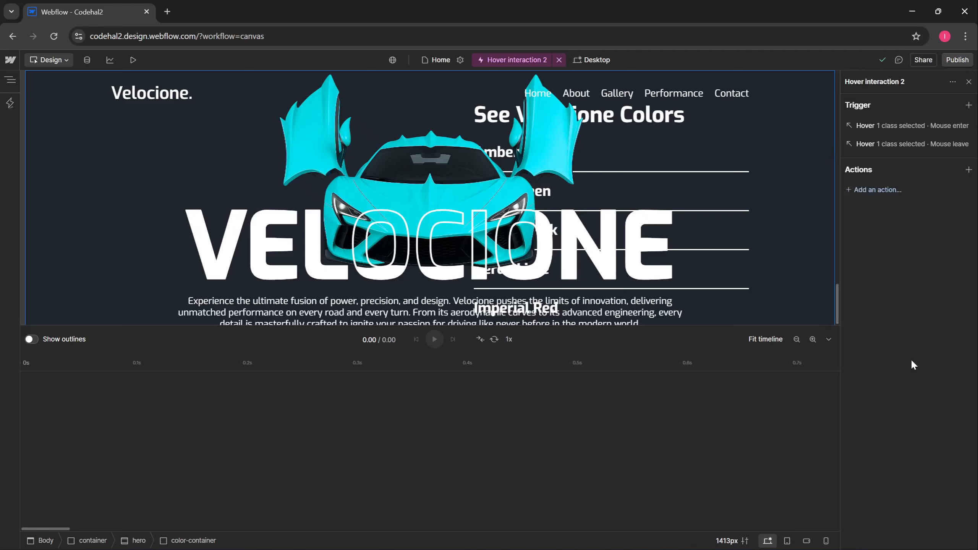
- Add an animation action starting at 0s that targets the main-car-image class
double_click(207, 435)
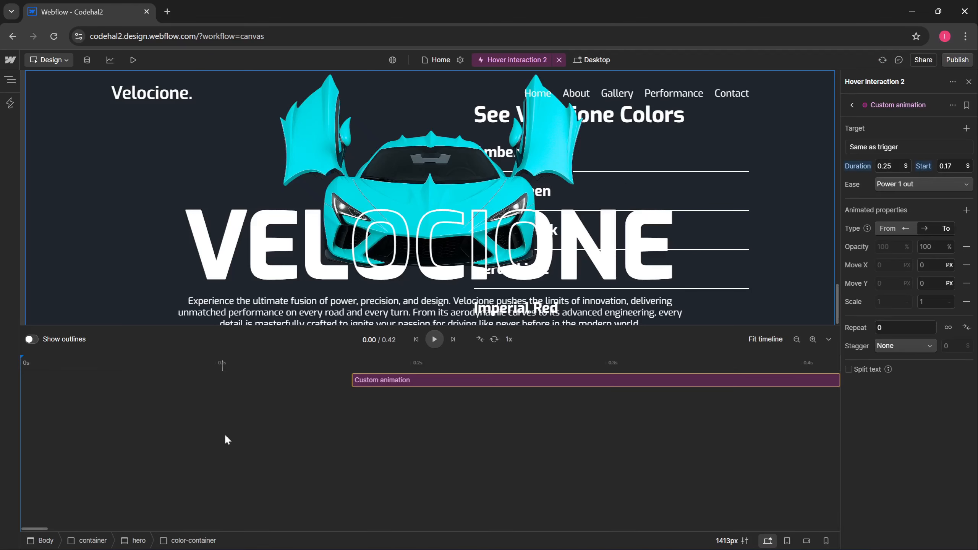
drag(394, 382, 40, 392)
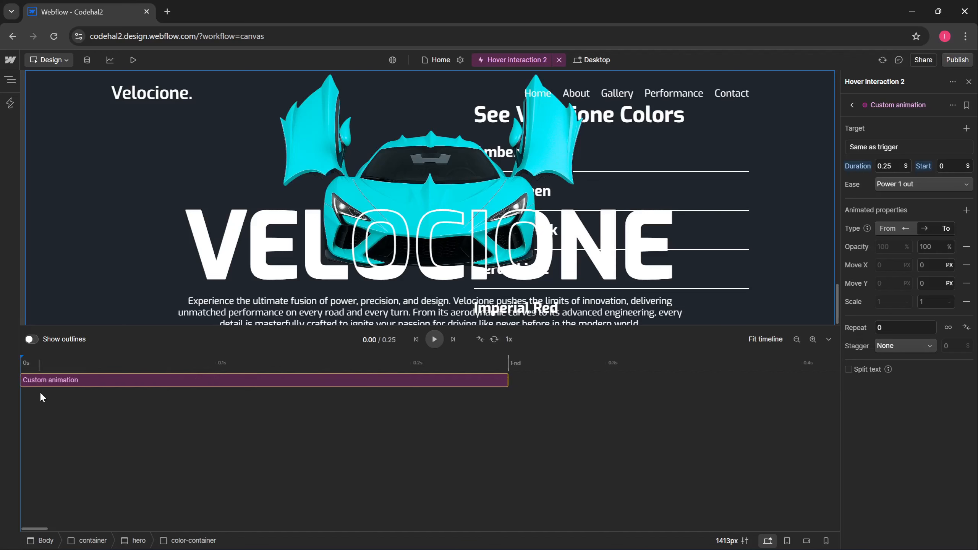
click(907, 147)
click(924, 103)
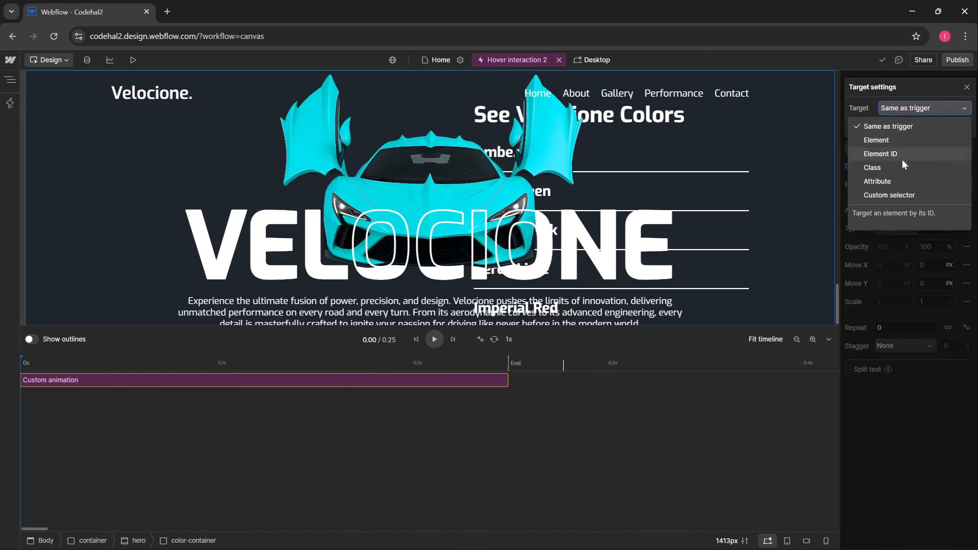
click(901, 170)
click(949, 204)
text(main)
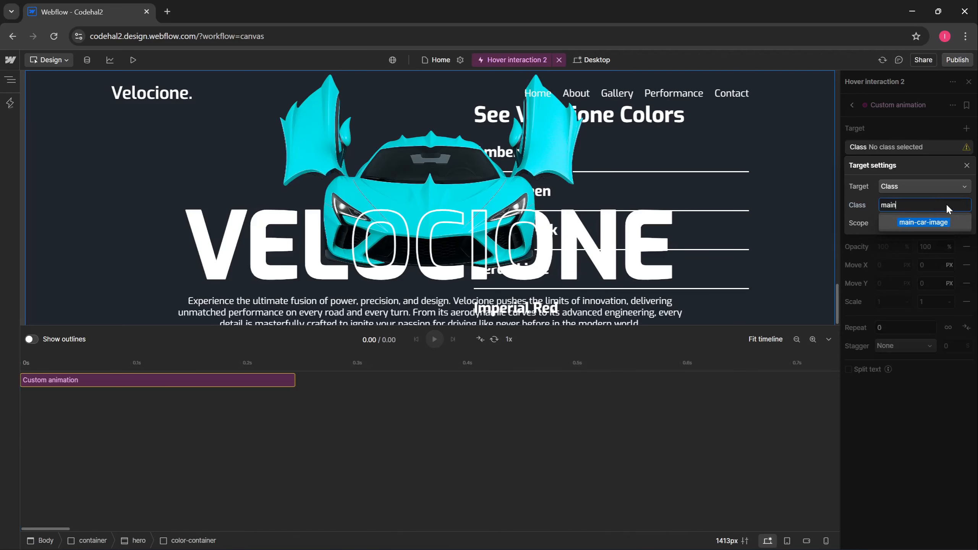
click(925, 223)
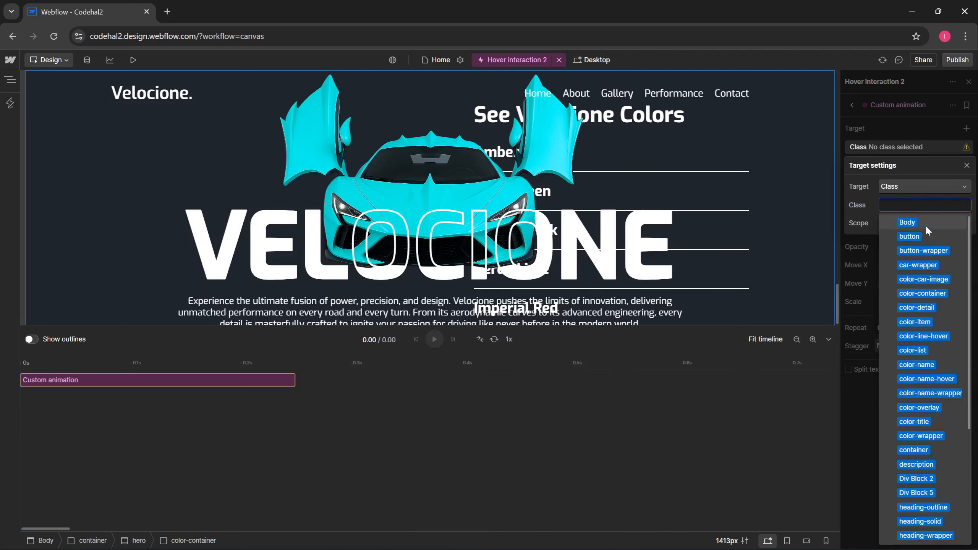
click(861, 240)
- Set the action's duration to 0.3 s with no easing
click(886, 167)
text(0.3)
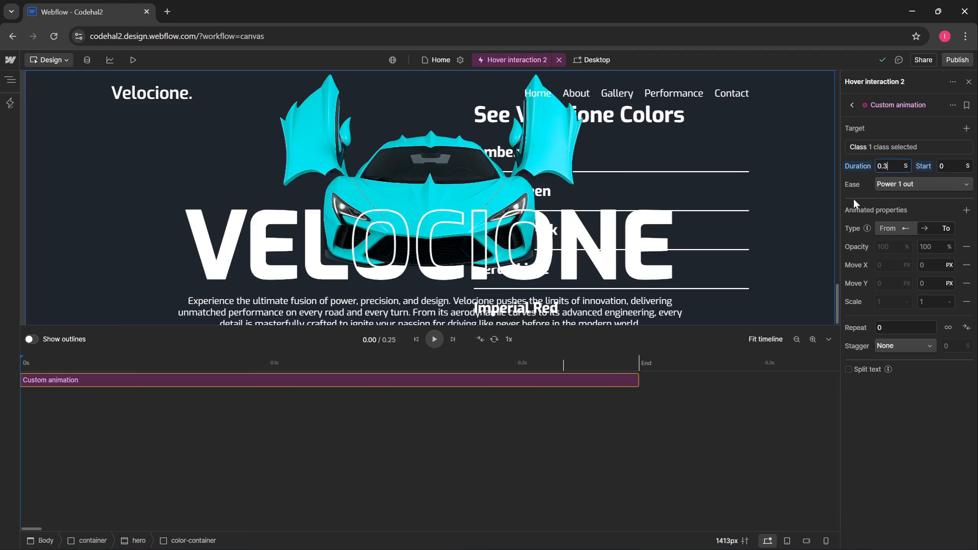
key(Return)
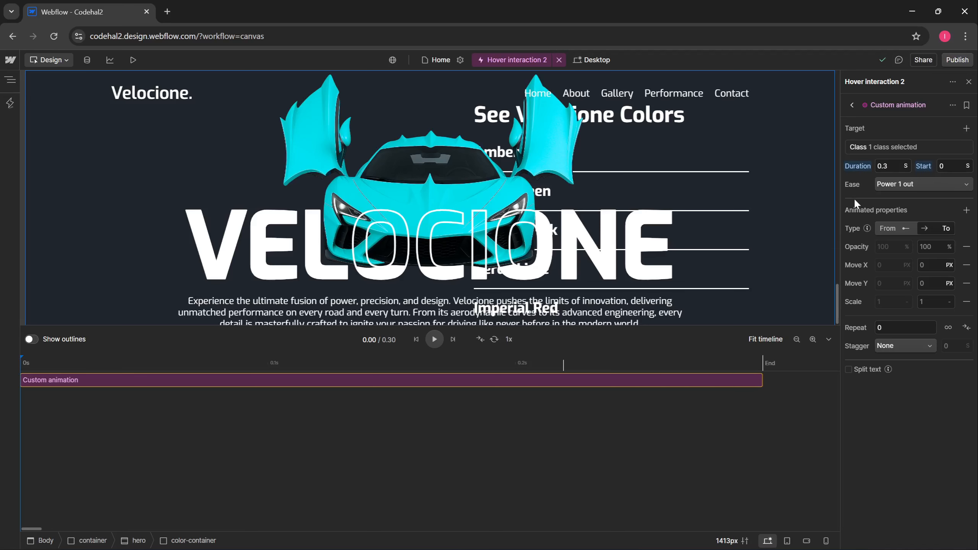
click(896, 186)
click(918, 203)
- Remove the Move and Scale properties and set the opacity end value to 0
click(967, 265)
click(966, 265)
click(966, 265)
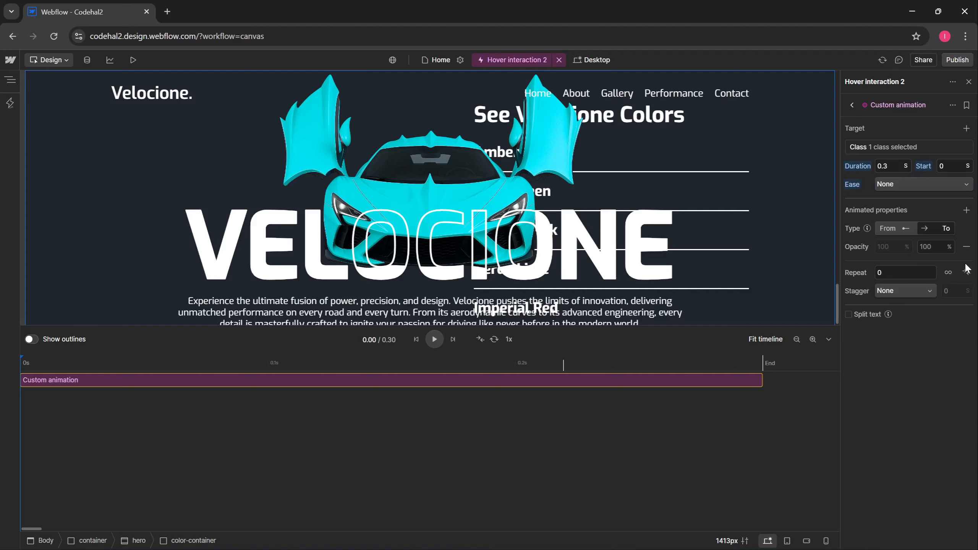
click(932, 246)
key(BackSpace)
text(0)
key(Return)
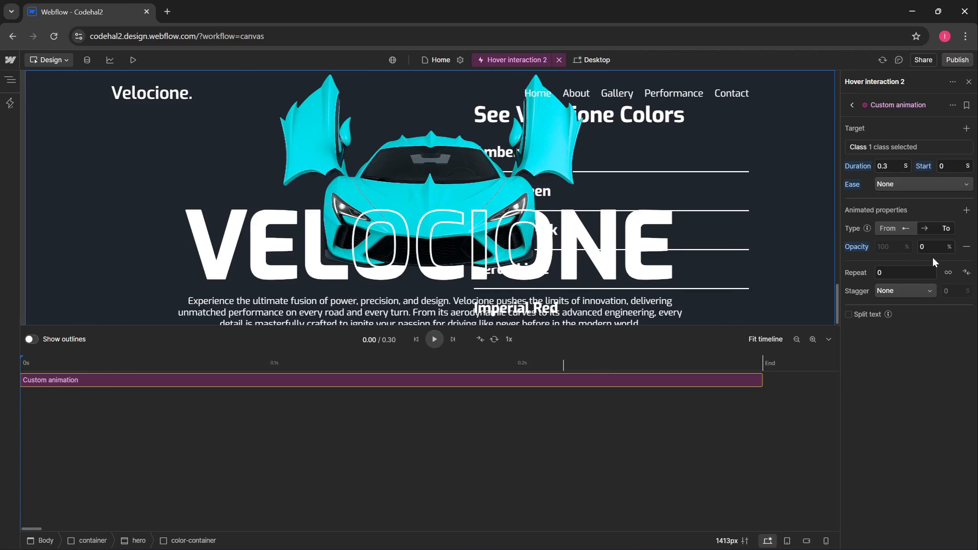
- Rename the action Car-FadeOut and preview the site
click(953, 105)
click(944, 127)
text(Car-FadeOut)
click(604, 129)
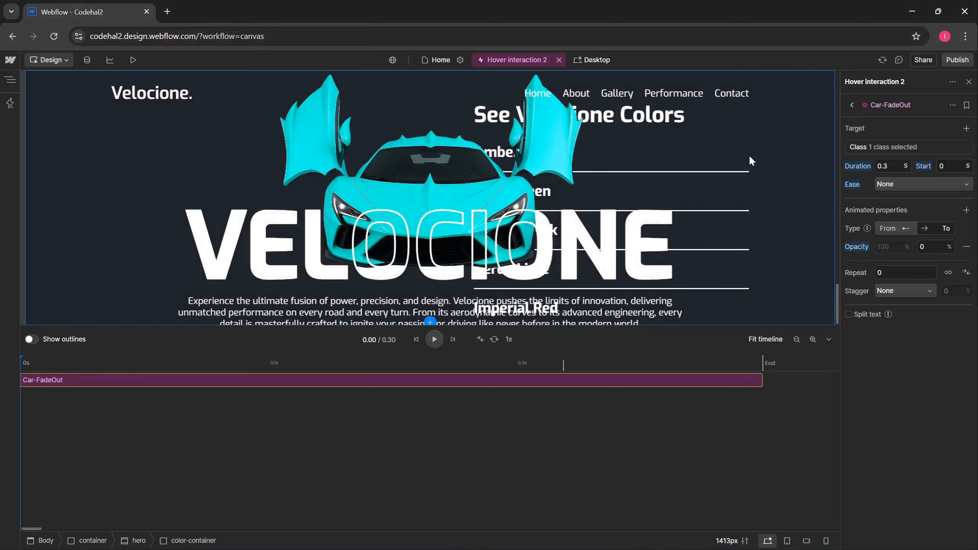
click(132, 59)
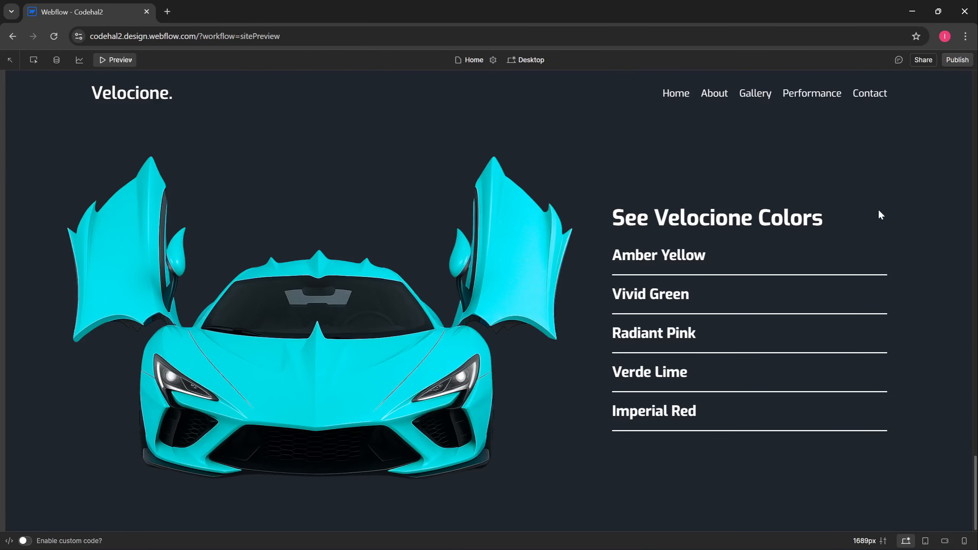
- Hover Amber Yellow in the preview to check the car changes colour
click(728, 256)
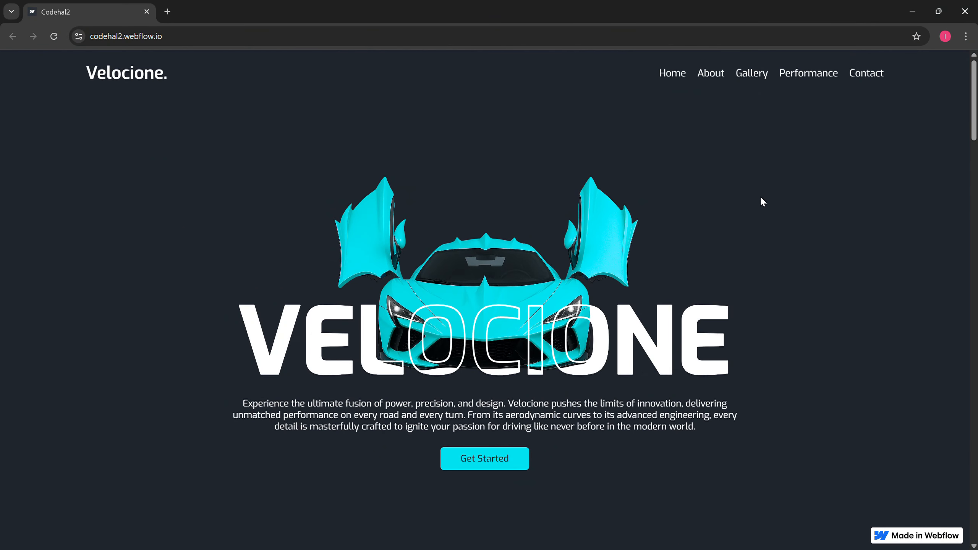
- Reload the published site with F5 and scroll down toward the Colors section
key(F5)
scroll(756, 204, down, 20)
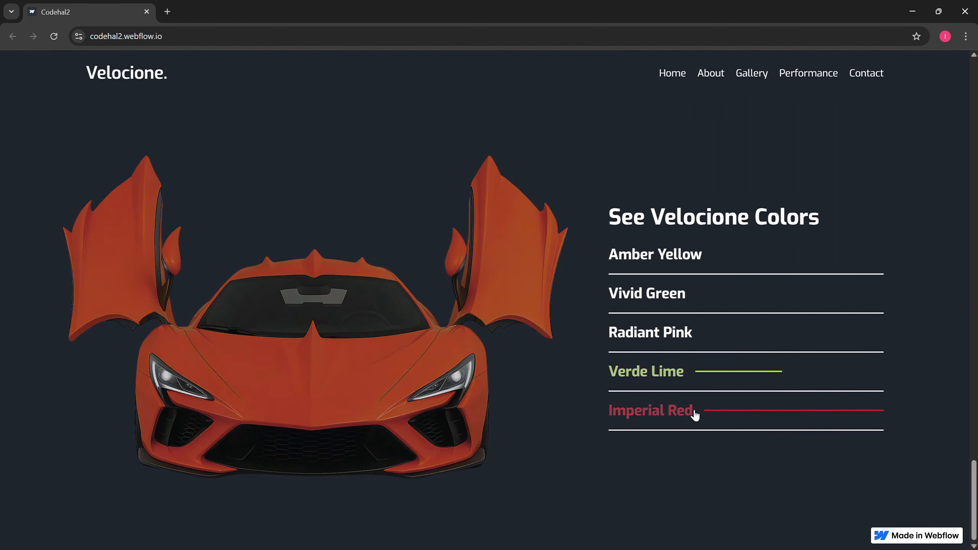